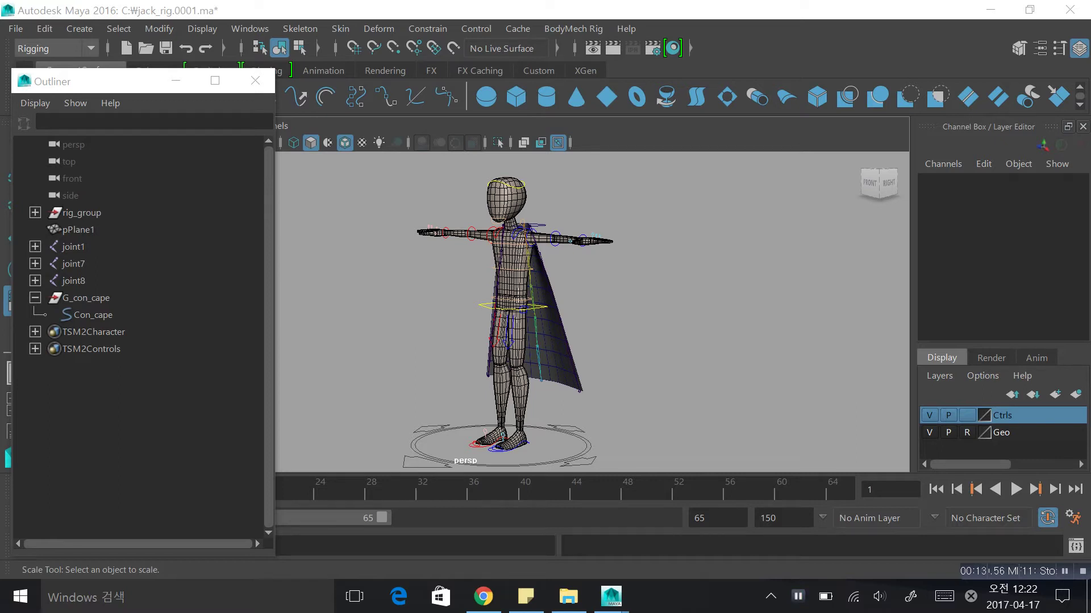
Step: Switch the menu set from Rigging to FX and leave nothing selected in the scene
{"action": "left_click_drag", "start_coordinate": [630, 327], "coordinate": [474, 314], "text": "alt"}
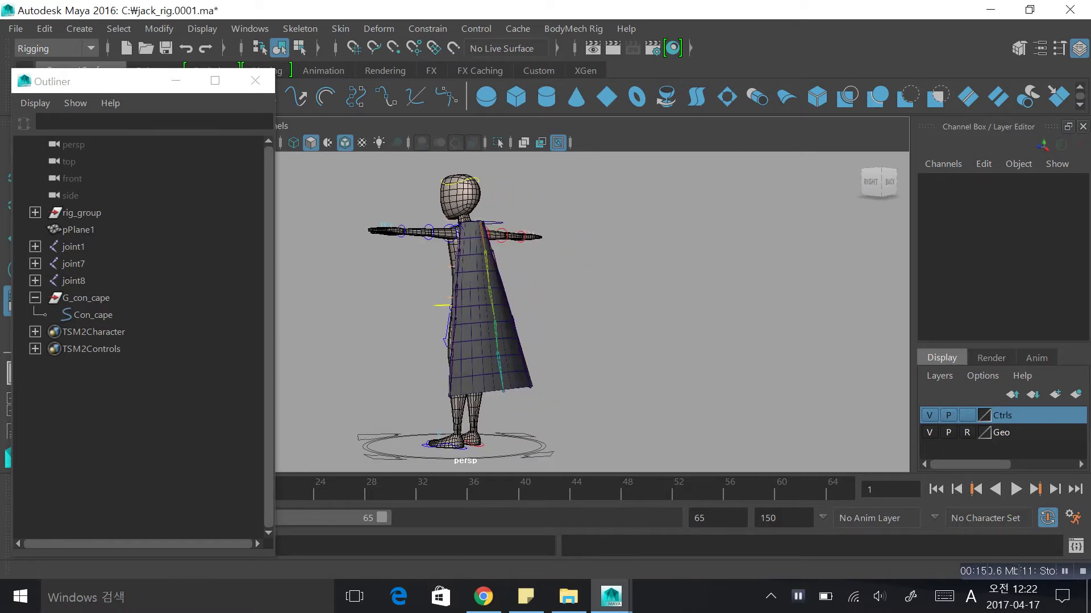
{"action": "left_click", "coordinate": [57, 48]}
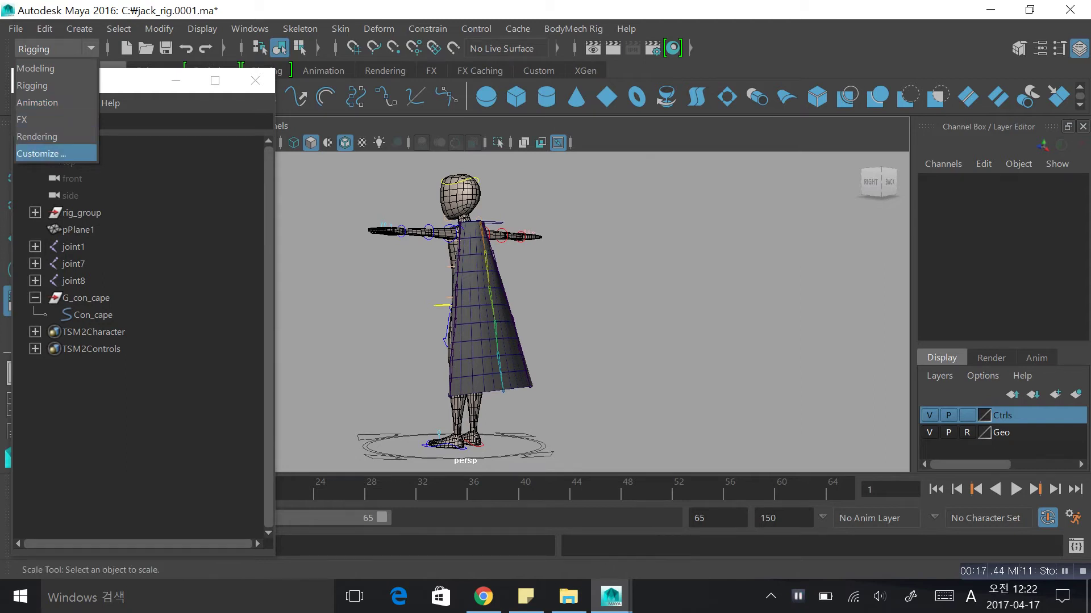
{"action": "left_click", "coordinate": [79, 230]}
{"action": "scroll", "coordinate": [477, 296], "scroll_direction": "up", "scroll_amount": 5}
{"action": "middle_click_drag", "start_coordinate": [477, 256], "coordinate": [511, 343], "text": "alt"}
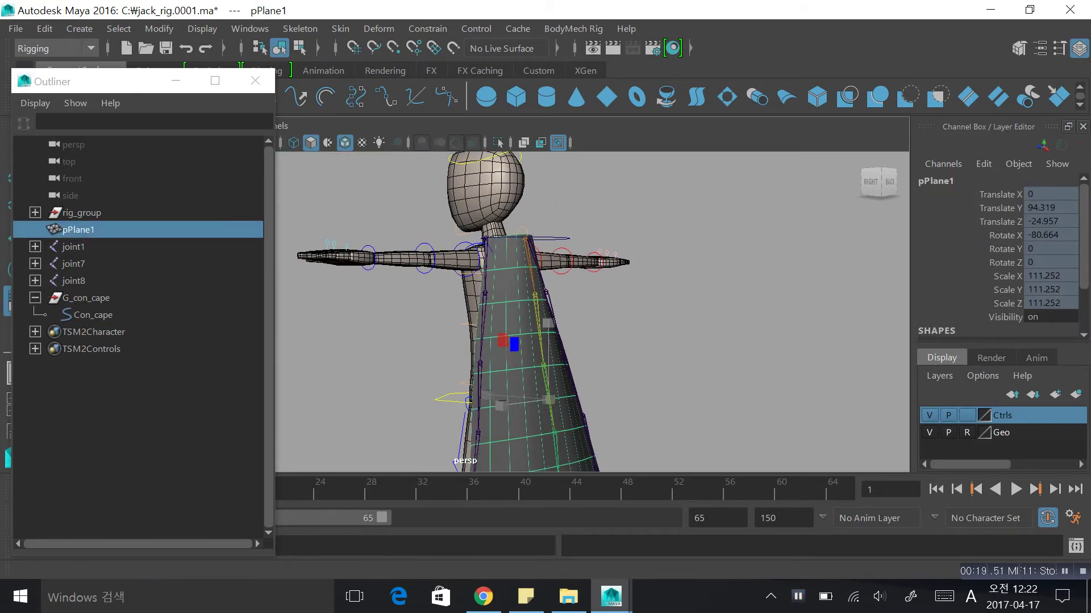
{"action": "left_click", "coordinate": [57, 49]}
{"action": "left_click", "coordinate": [34, 121]}
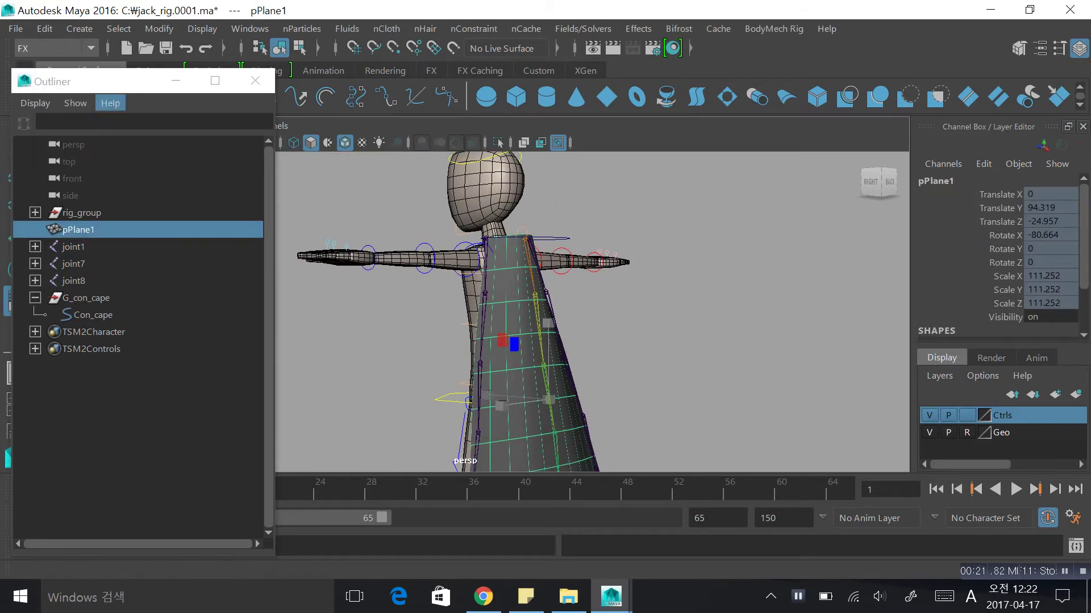
{"action": "left_click", "coordinate": [386, 28]}
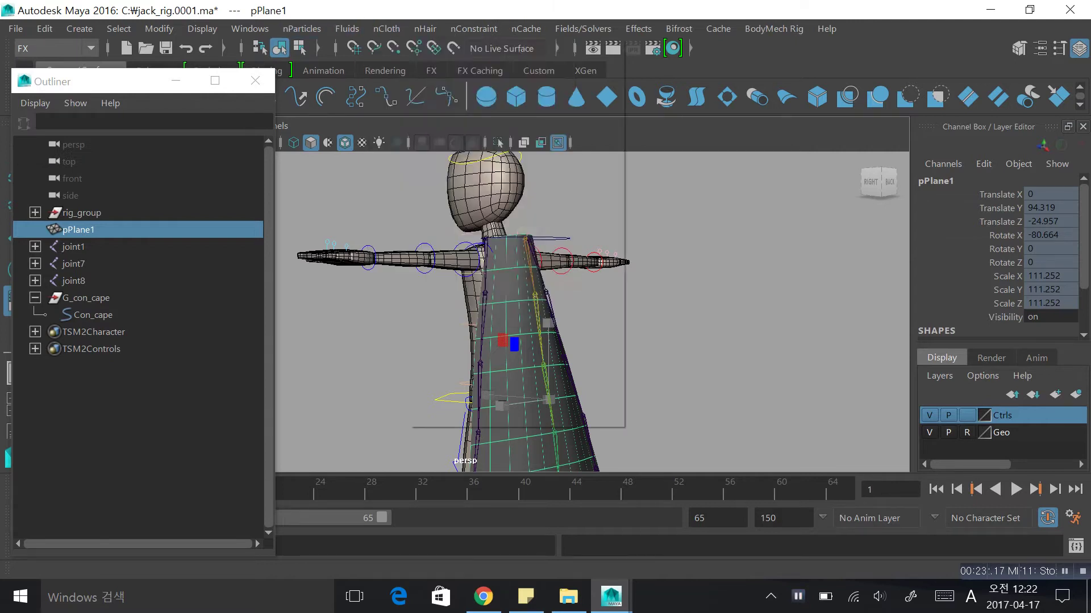
{"action": "left_click", "coordinate": [704, 318]}
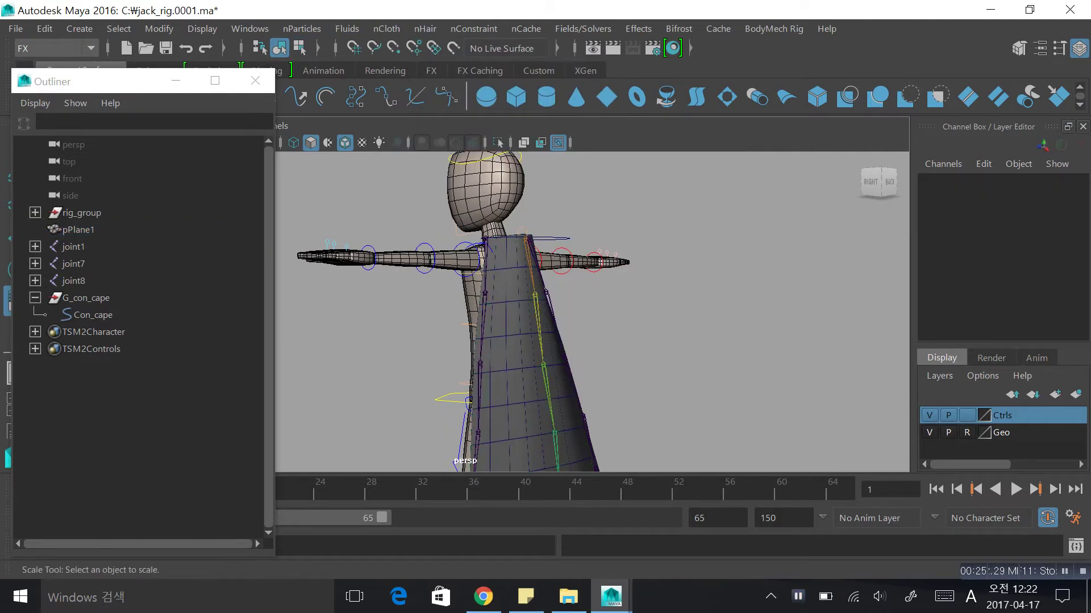
Step: Move the Outliner window lower so that it uncovers the shelf and the viewport's menu bar
{"action": "scroll", "coordinate": [463, 312], "scroll_direction": "down", "scroll_amount": 3}
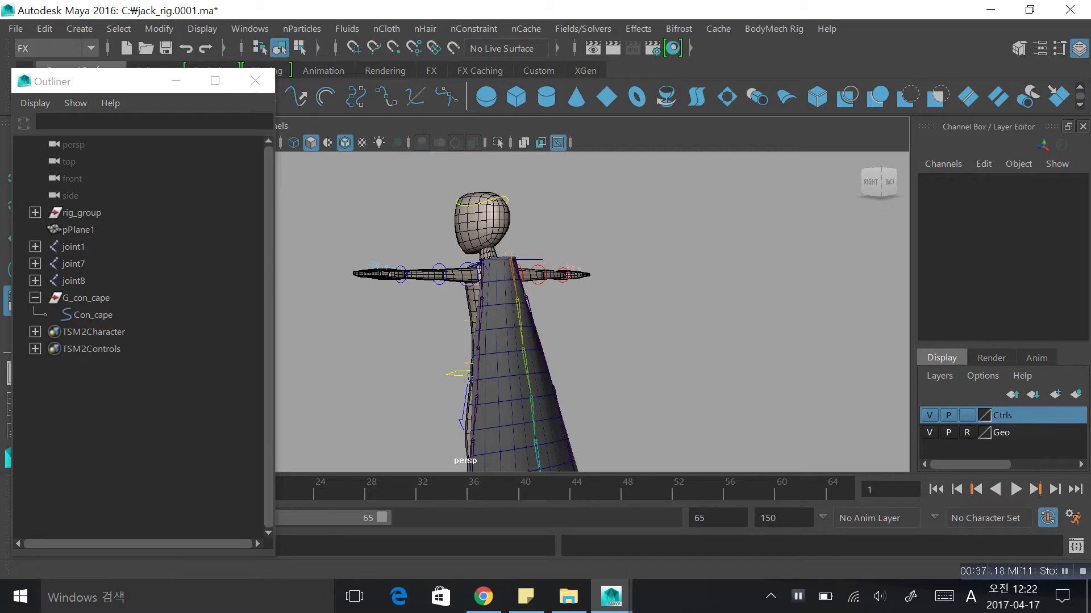
{"action": "left_click_drag", "start_coordinate": [144, 69], "coordinate": [143, 186]}
{"action": "scroll", "coordinate": [474, 312], "scroll_direction": "down", "scroll_amount": 2}
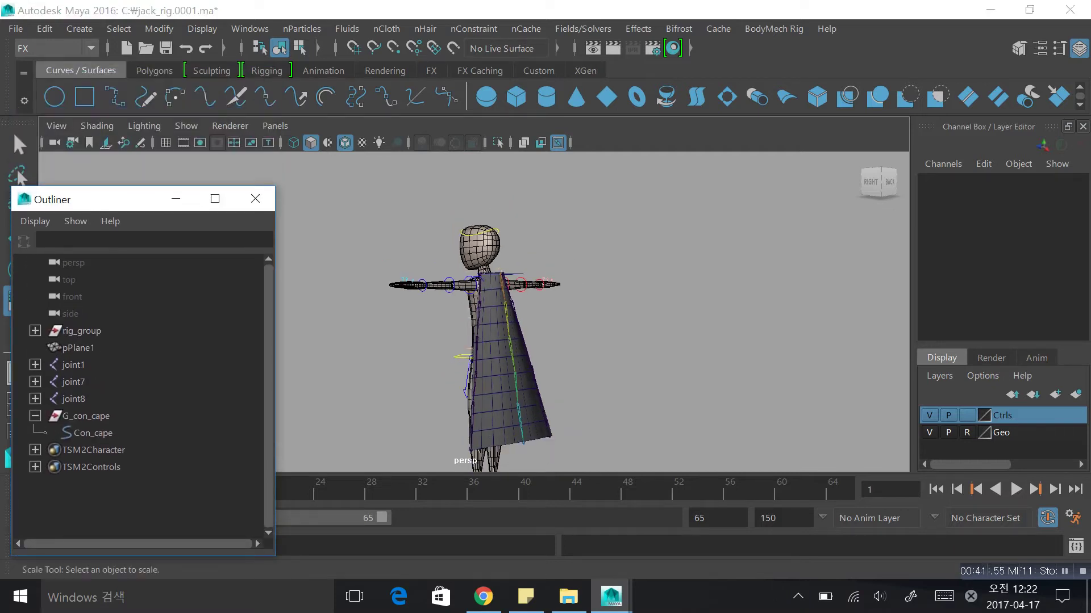
Step: Try rotating the cape's middle joint chain from its root, joint1, and undo the rotation
{"action": "left_click_drag", "start_coordinate": [483, 312], "coordinate": [565, 313], "text": "alt"}
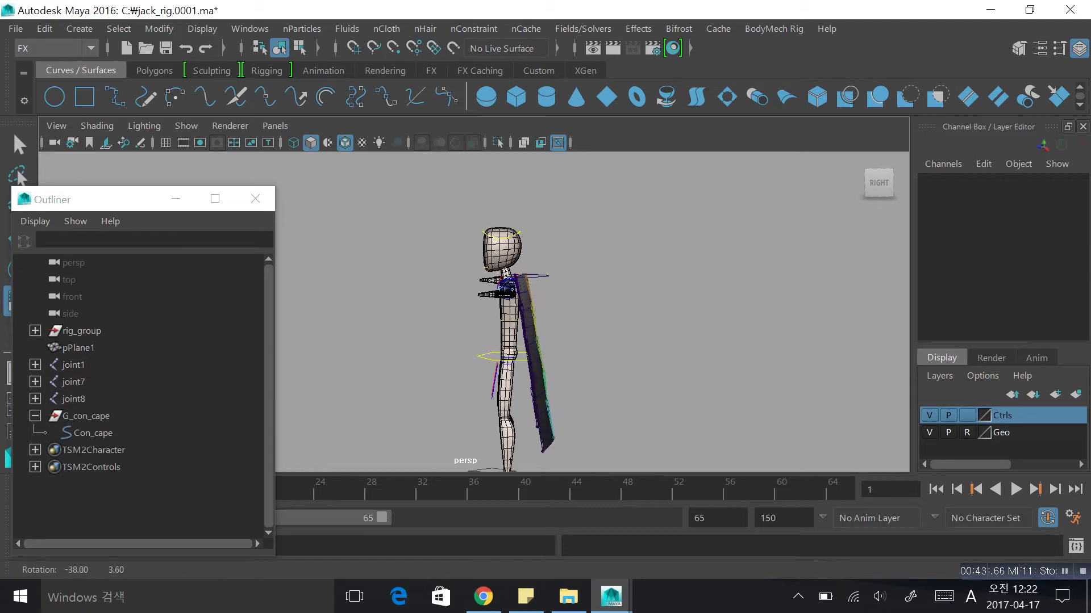
{"action": "scroll", "coordinate": [566, 313], "scroll_direction": "up", "scroll_amount": 2}
{"action": "middle_click_drag", "start_coordinate": [565, 314], "coordinate": [452, 253], "text": "alt"}
{"action": "scroll", "coordinate": [452, 253], "scroll_direction": "down", "scroll_amount": 2}
{"action": "left_click_drag", "start_coordinate": [452, 252], "coordinate": [427, 261], "text": "alt"}
{"action": "scroll", "coordinate": [427, 261], "scroll_direction": "up", "scroll_amount": 3}
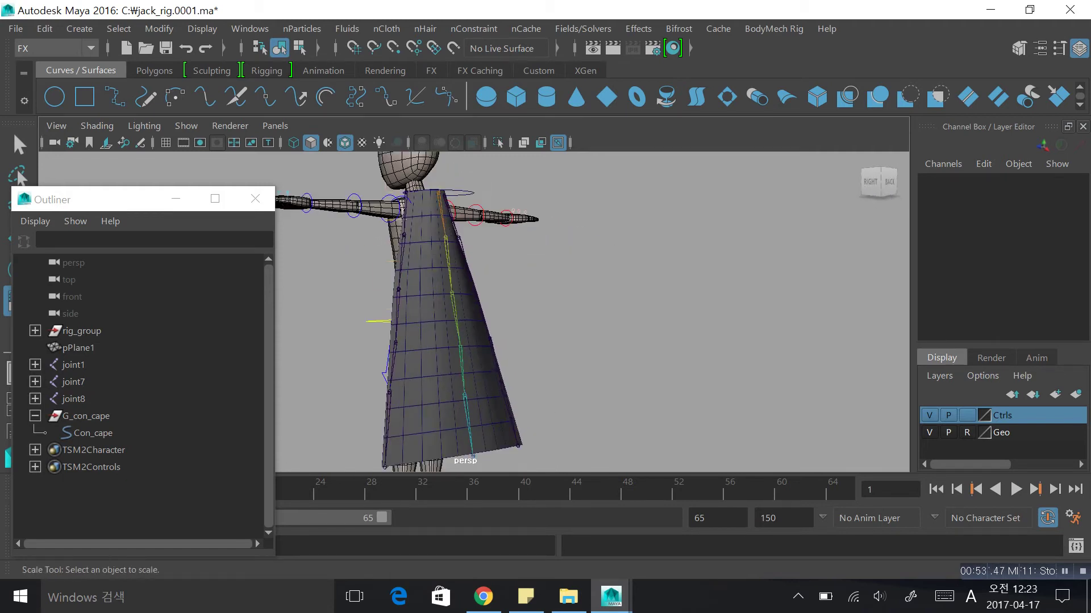
{"action": "left_click", "coordinate": [430, 255]}
{"action": "key", "text": "e"}
{"action": "left_click", "coordinate": [442, 214]}
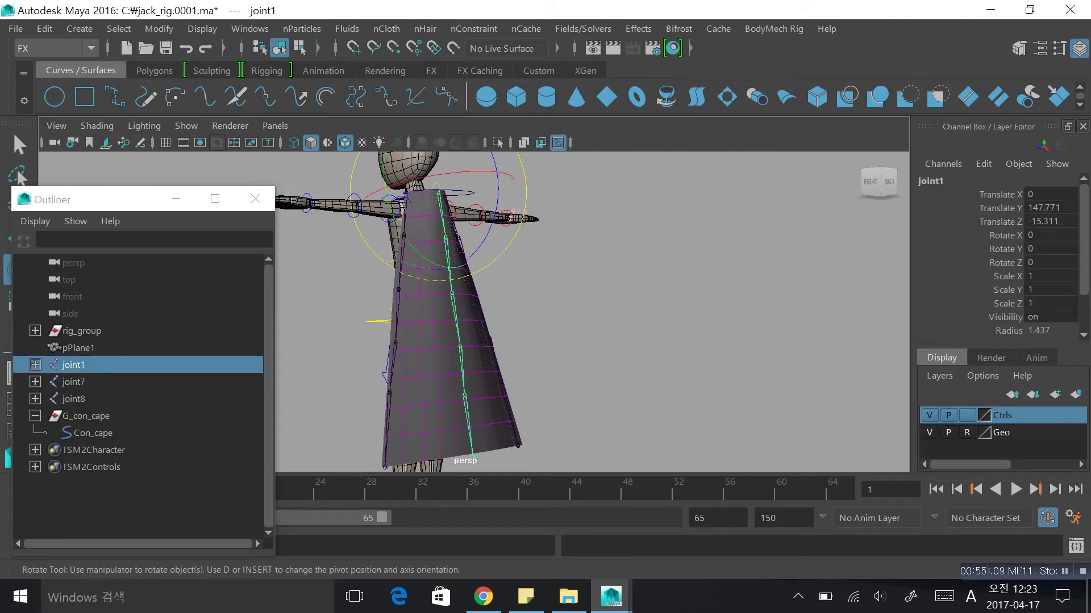
{"action": "left_click_drag", "start_coordinate": [476, 246], "coordinate": [526, 222]}
{"action": "key", "text": "ctrl+z"}
{"action": "key", "text": "w"}
Step: Try rotating a joint of the cape's side chain, undo the rotation and clear the selection
{"action": "left_click", "coordinate": [74, 383]}
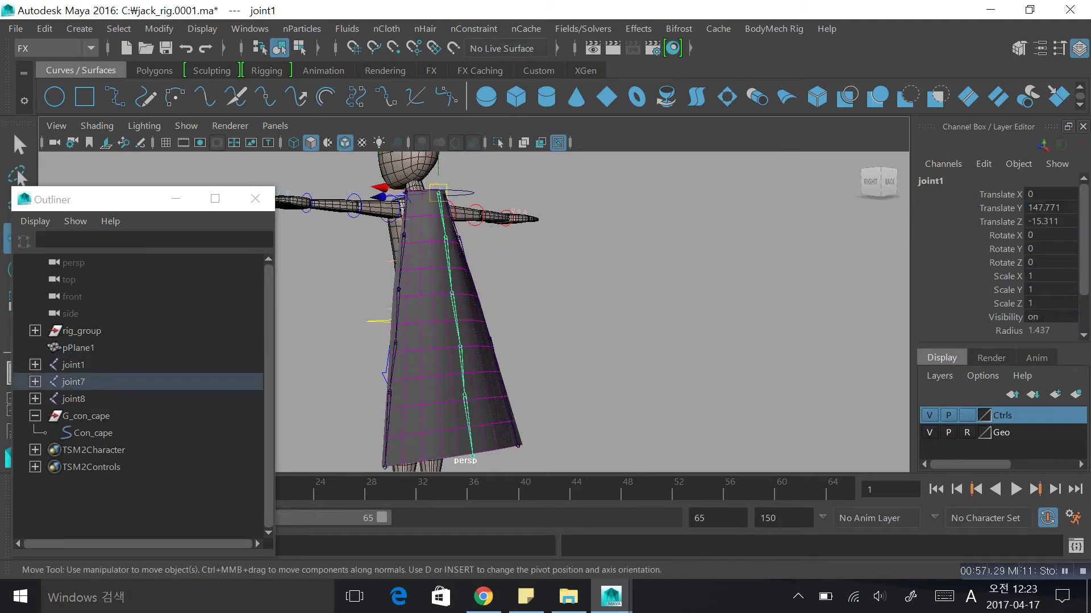
{"action": "left_click", "coordinate": [404, 235]}
{"action": "key", "text": "e"}
{"action": "left_click_drag", "start_coordinate": [400, 273], "coordinate": [392, 213]}
{"action": "key", "text": "ctrl+z"}
{"action": "left_click", "coordinate": [597, 318]}
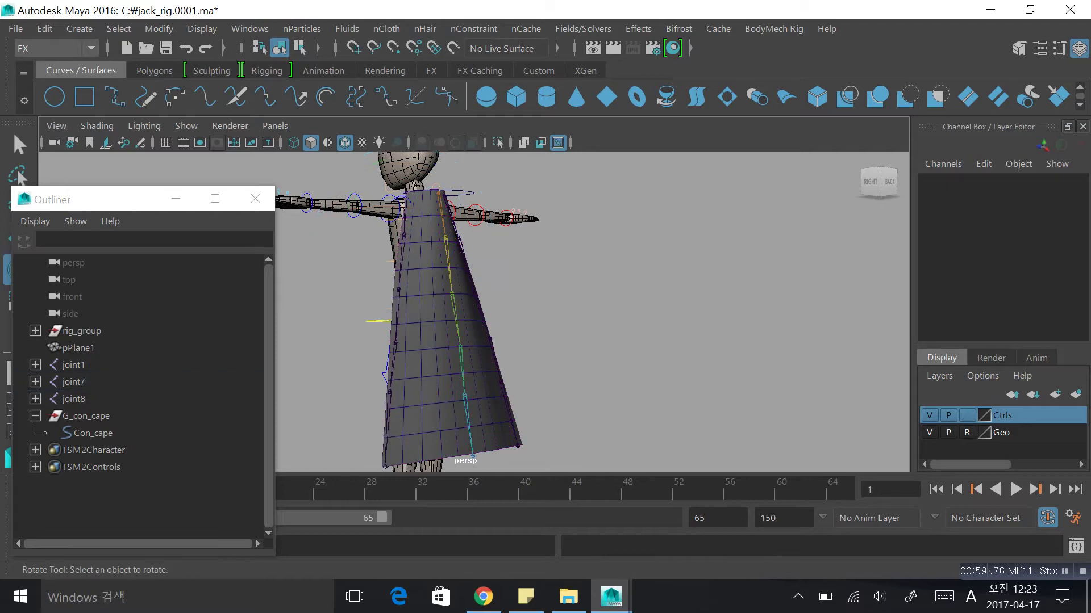
Step: Hide the Ctrls and Geo display layers so only the cape, its joints and its control remain
{"action": "left_click_drag", "start_coordinate": [455, 318], "coordinate": [520, 335], "text": "alt"}
{"action": "left_click", "coordinate": [929, 415]}
{"action": "left_click", "coordinate": [929, 433]}
Step: Examine the Con_cape control curve around the cape's neckline and its parent group G_con_cape
{"action": "left_click", "coordinate": [492, 227]}
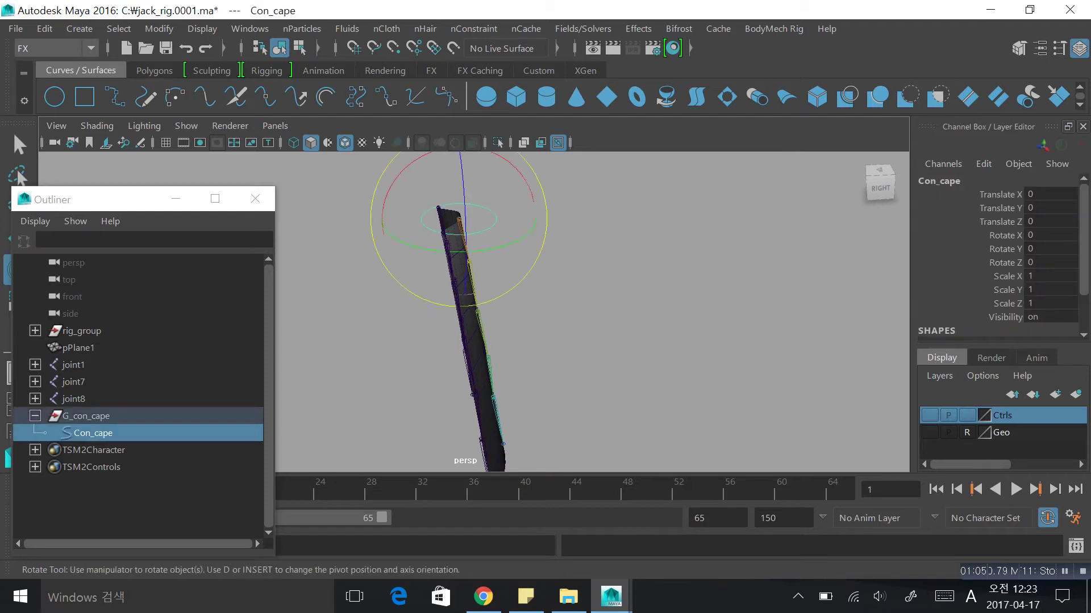
{"action": "scroll", "coordinate": [473, 312], "scroll_direction": "up", "scroll_amount": 4}
{"action": "left_click_drag", "start_coordinate": [534, 295], "coordinate": [477, 293], "text": "alt"}
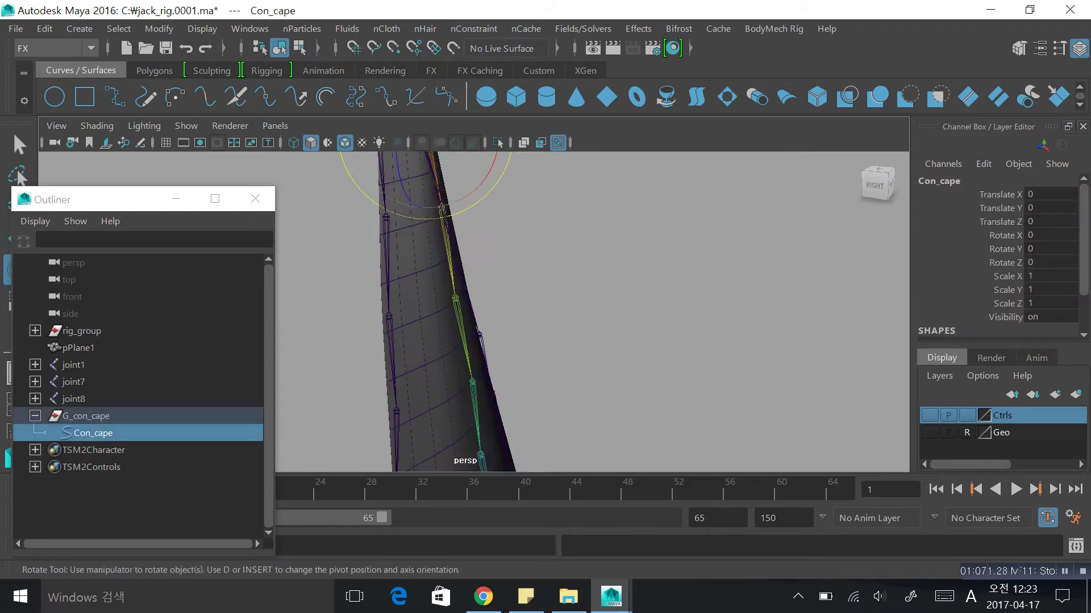
{"action": "middle_click_drag", "start_coordinate": [478, 273], "coordinate": [519, 392], "text": "alt"}
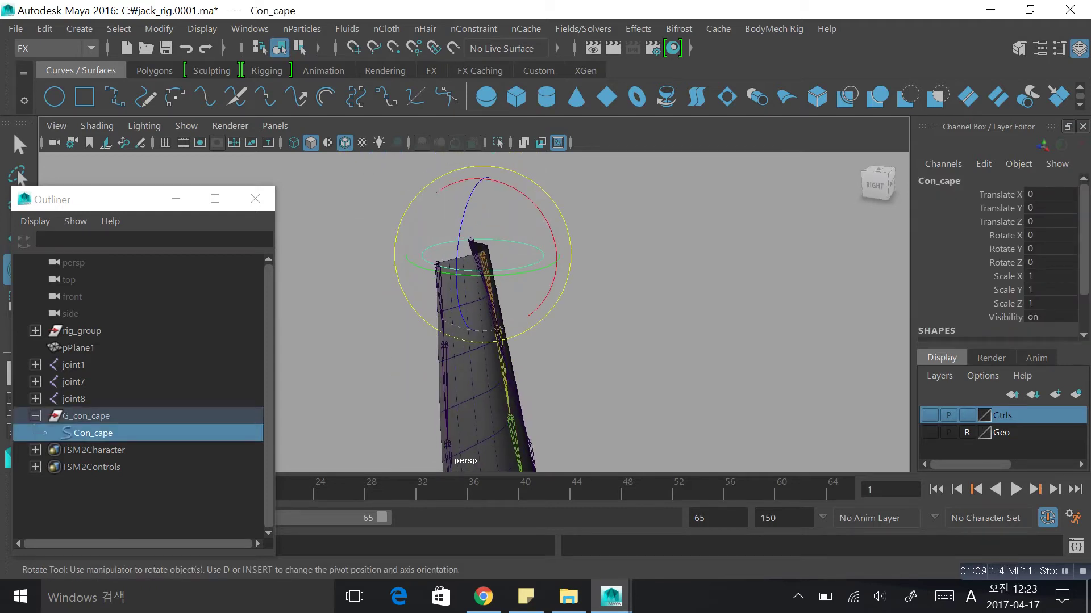
{"action": "left_click", "coordinate": [93, 433]}
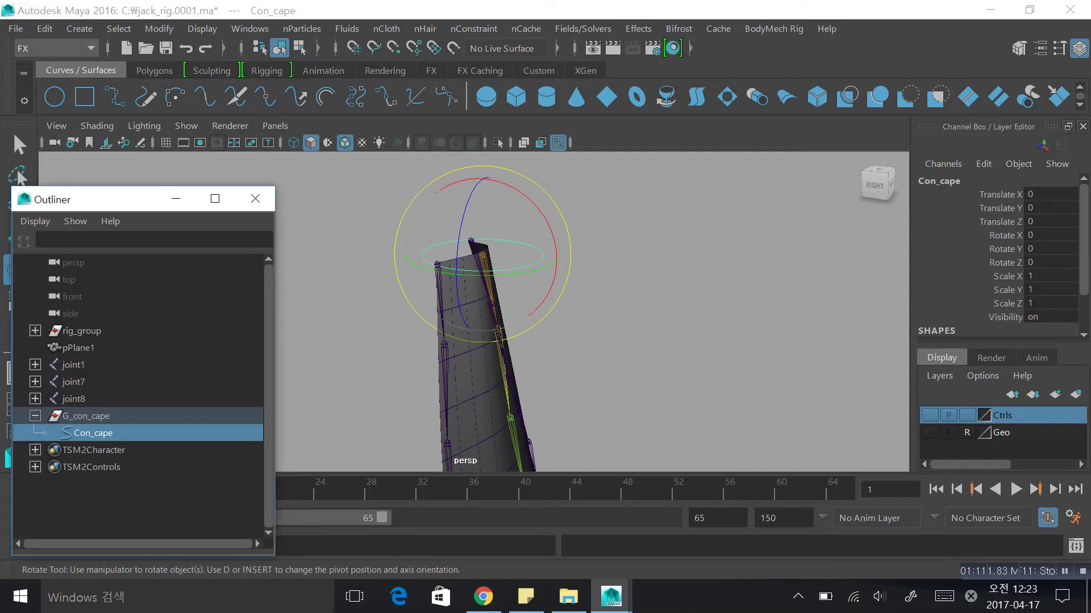
{"action": "left_click", "coordinate": [86, 416]}
{"action": "key", "text": "Down"}
{"action": "key", "text": "Up"}
{"action": "key", "text": "Down"}
{"action": "left_click", "coordinate": [642, 318]}
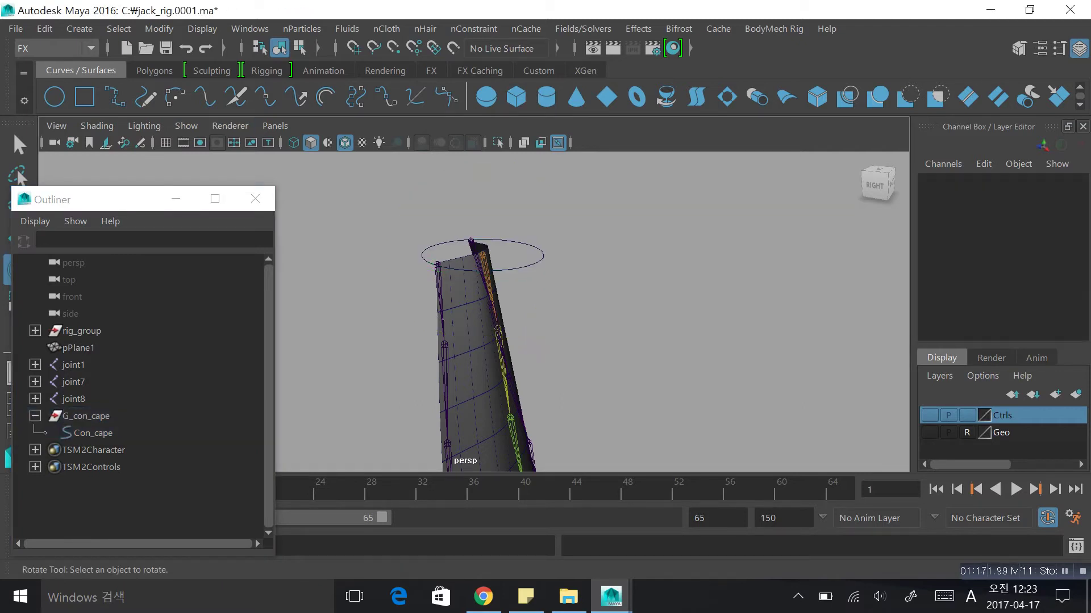
Step: Hide the cape mesh pPlane1
{"action": "left_click", "coordinate": [467, 363]}
{"action": "scroll", "coordinate": [474, 312], "scroll_direction": "down", "scroll_amount": 5}
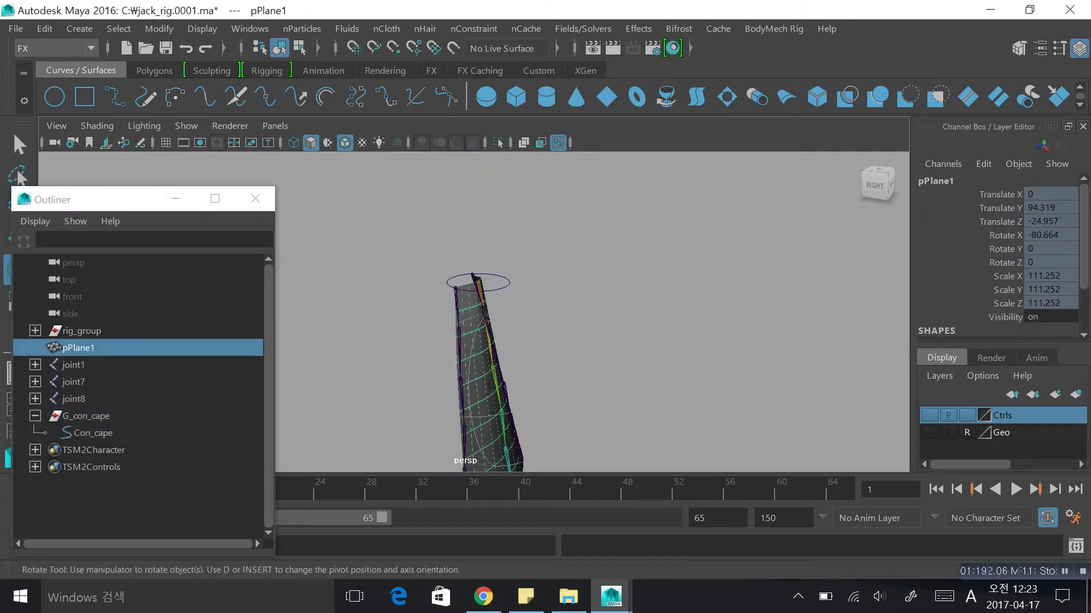
{"action": "left_click_drag", "start_coordinate": [568, 329], "coordinate": [434, 335], "text": "alt"}
{"action": "middle_click_drag", "start_coordinate": [435, 352], "coordinate": [490, 248], "text": "alt"}
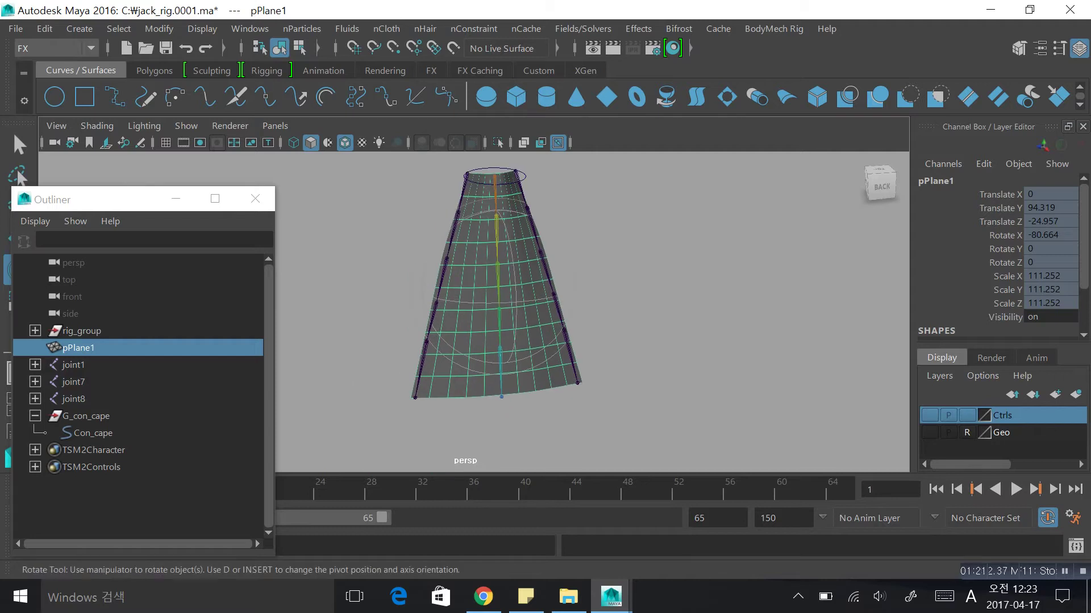
{"action": "key", "text": "ctrl+h"}
Step: Examine the three cape joint chains below the control circle, checking the middle chain's root joint
{"action": "left_click_drag", "start_coordinate": [420, 318], "coordinate": [535, 300], "text": "alt"}
{"action": "middle_click_drag", "start_coordinate": [512, 245], "coordinate": [532, 340], "text": "alt"}
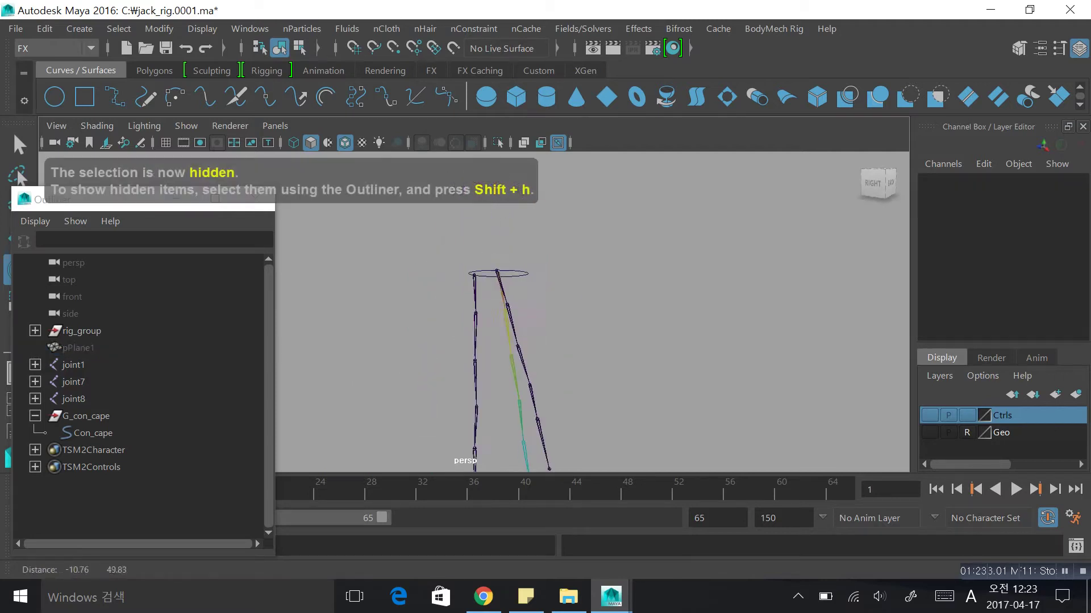
{"action": "scroll", "coordinate": [532, 335], "scroll_direction": "up", "scroll_amount": 5}
{"action": "left_click_drag", "start_coordinate": [528, 324], "coordinate": [455, 341], "text": "alt"}
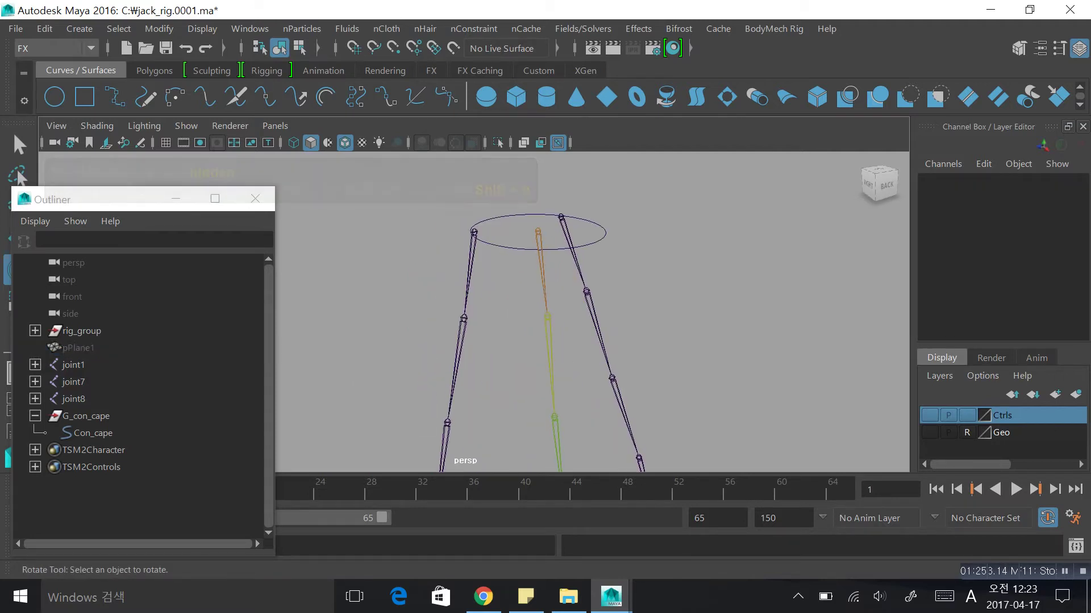
{"action": "left_click", "coordinate": [541, 259]}
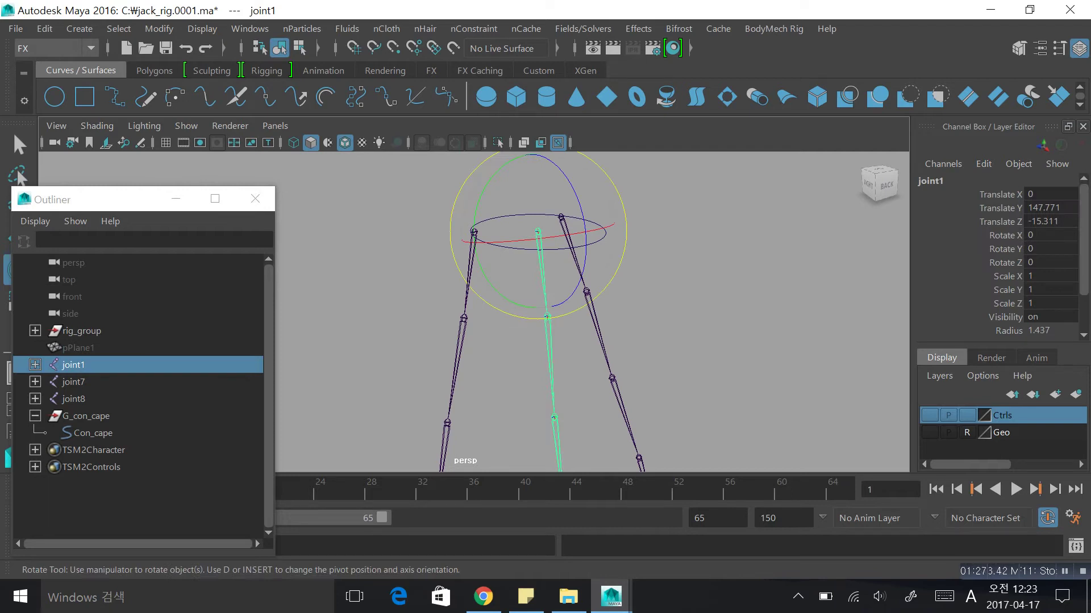
{"action": "key", "text": "w"}
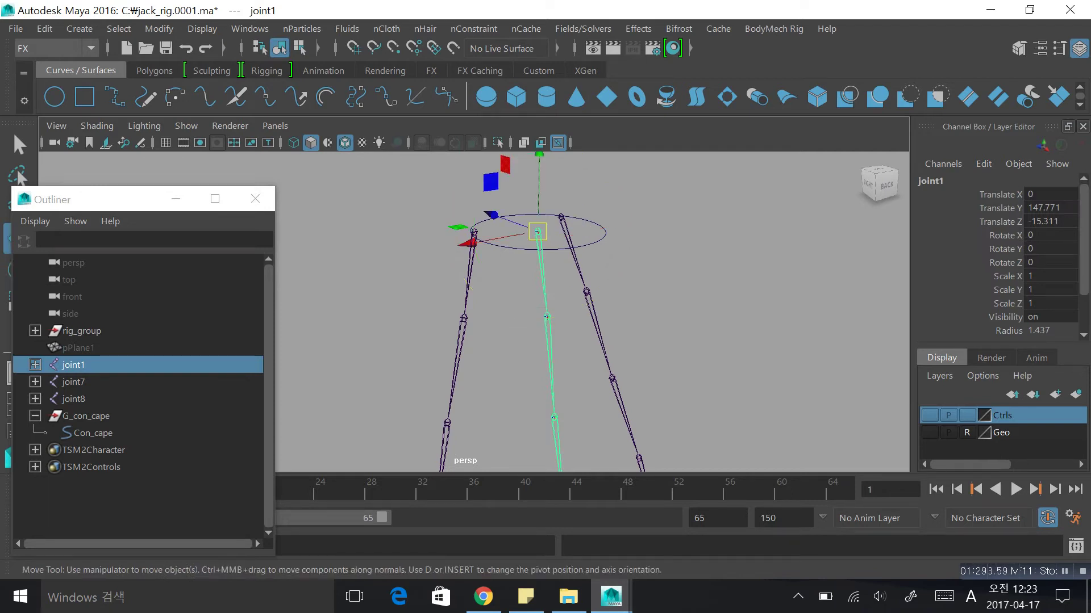
{"action": "left_click", "coordinate": [681, 284]}
{"action": "scroll", "coordinate": [474, 312], "scroll_direction": "down", "scroll_amount": 4}
{"action": "left_click_drag", "start_coordinate": [511, 312], "coordinate": [531, 313], "text": "alt"}
{"action": "scroll", "coordinate": [474, 312], "scroll_direction": "up", "scroll_amount": 4}
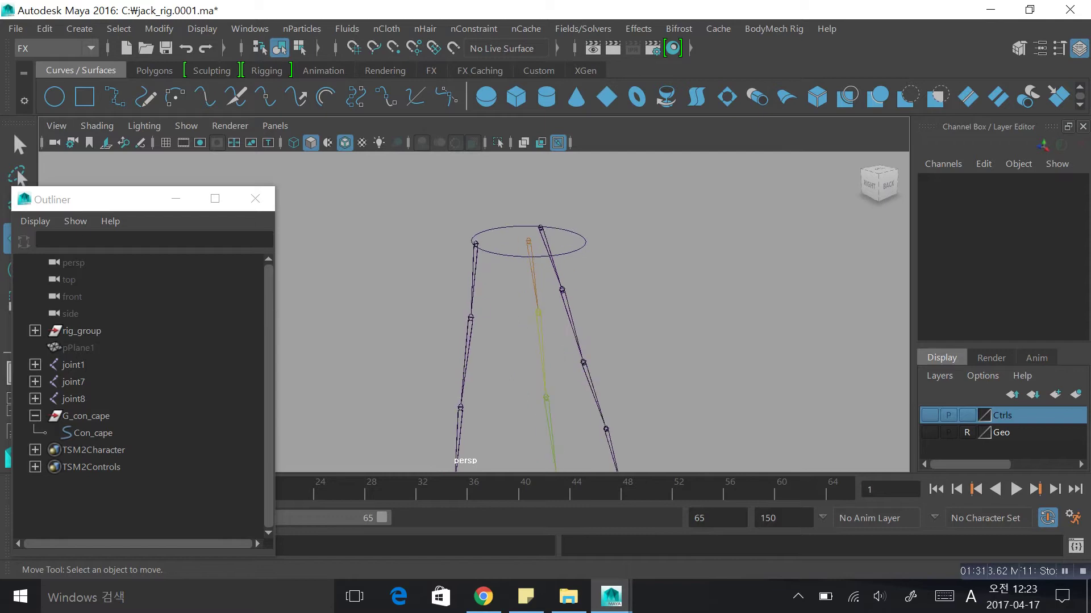
{"action": "scroll", "coordinate": [474, 311], "scroll_direction": "up", "scroll_amount": 3}
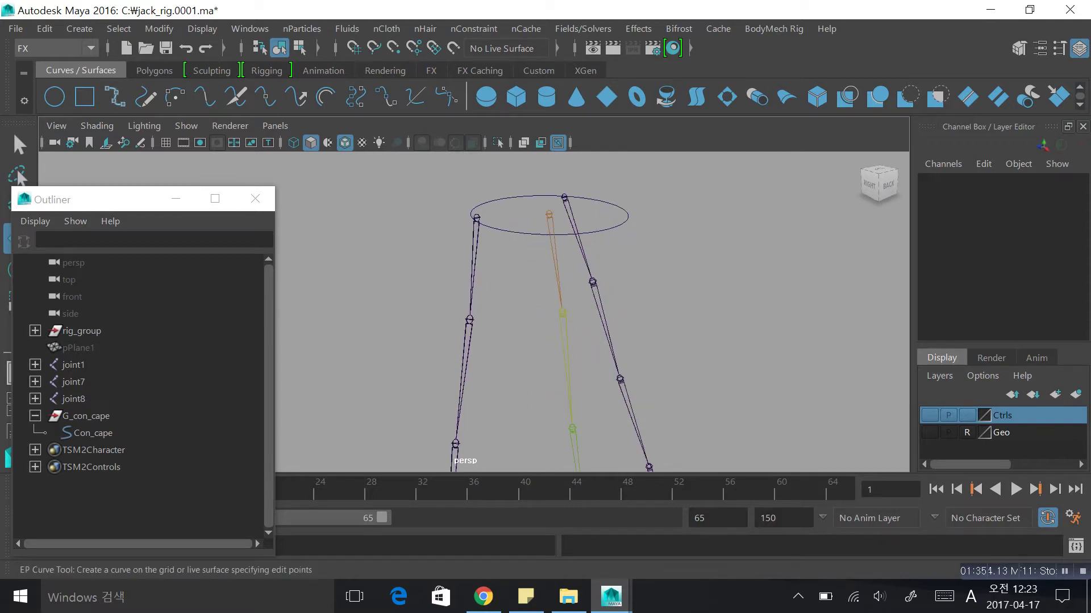
Step: Start an EP curve with its points snapped to the first two joints of the middle cape chain
{"action": "left_click", "coordinate": [116, 96]}
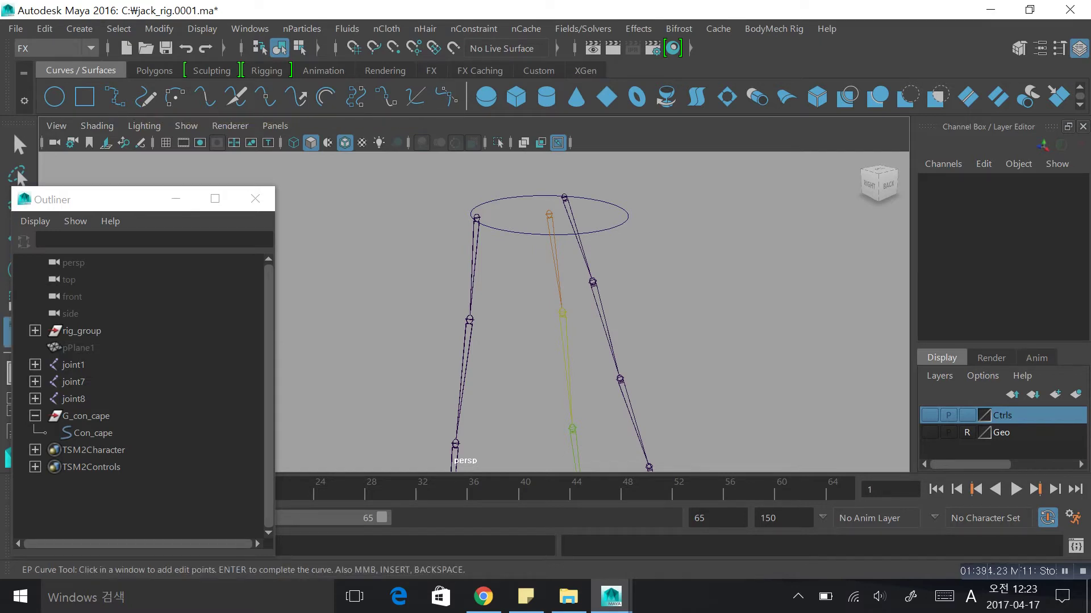
{"action": "key", "text": "v"}
{"action": "left_click", "coordinate": [549, 215]}
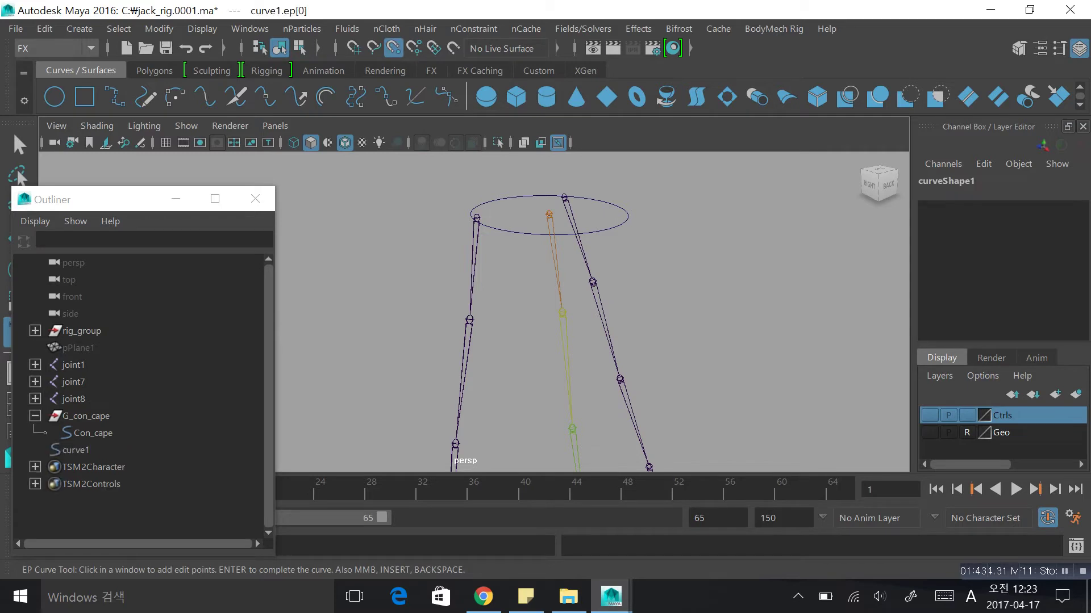
{"action": "left_click", "coordinate": [562, 312]}
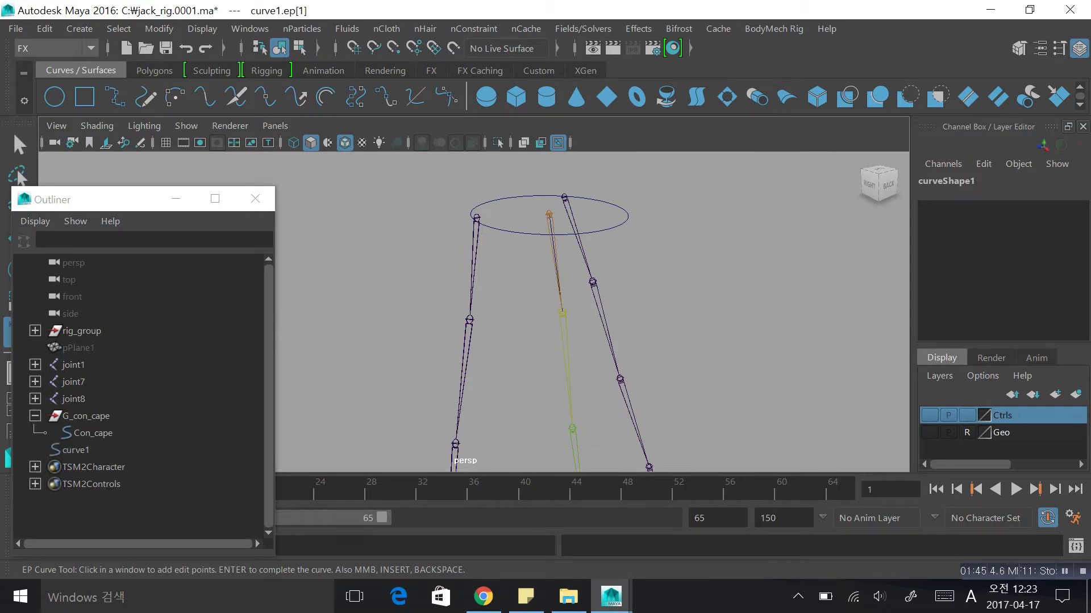
{"action": "middle_click_drag", "start_coordinate": [562, 313], "coordinate": [538, 214], "text": "alt"}
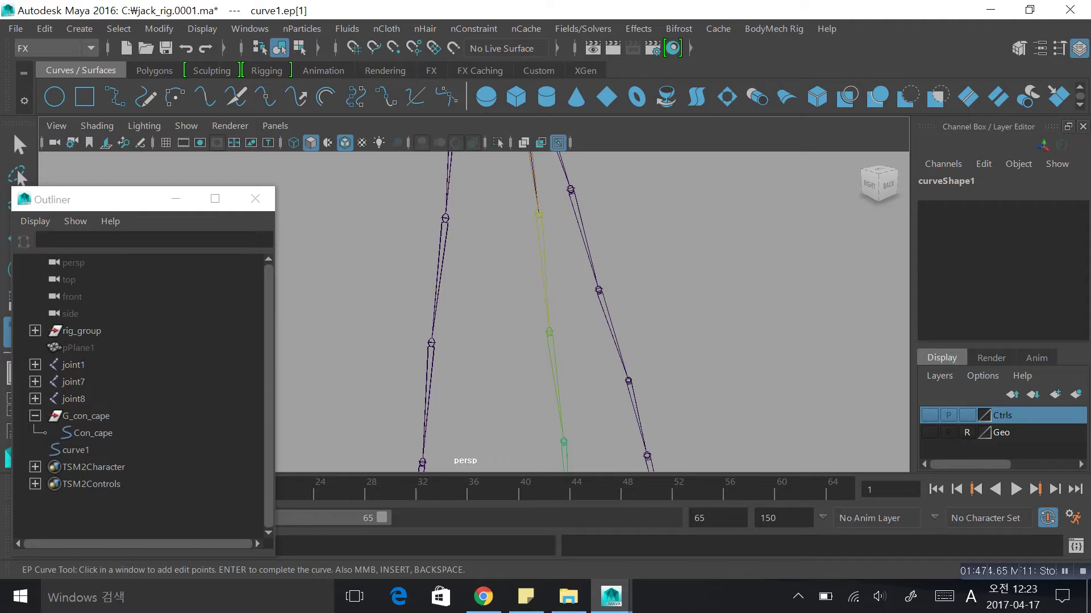
Step: Change the viewport background to a gradient and complete the EP curve, snapped to the remaining joints down to the middle chain's tip
{"action": "key", "text": "alt+b"}
{"action": "key", "text": "v"}
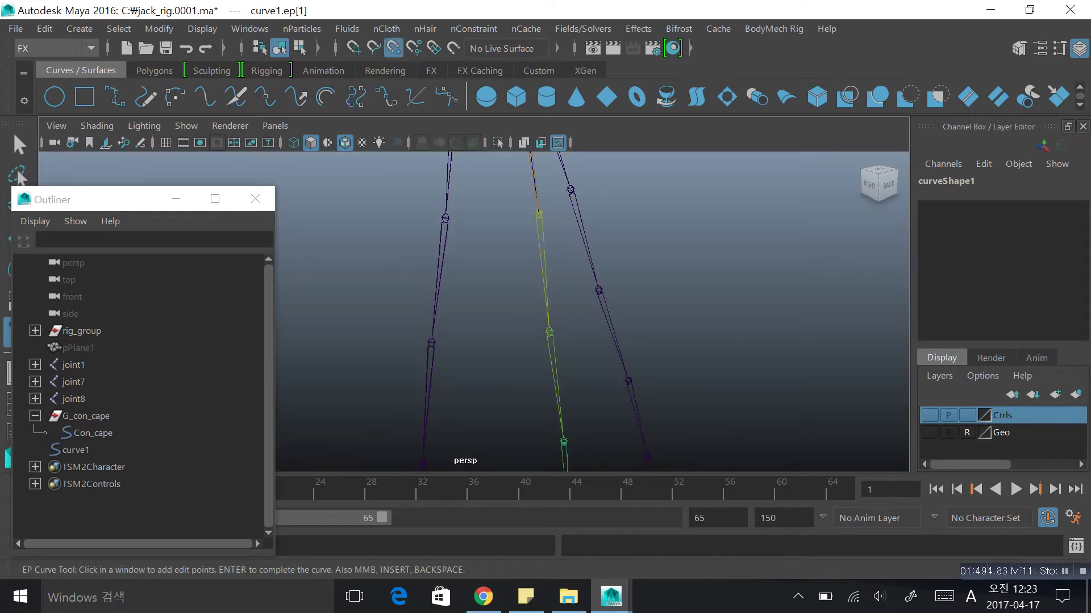
{"action": "left_click", "coordinate": [549, 331]}
{"action": "left_click", "coordinate": [564, 441]}
{"action": "middle_click_drag", "start_coordinate": [563, 441], "coordinate": [562, 238], "text": "alt"}
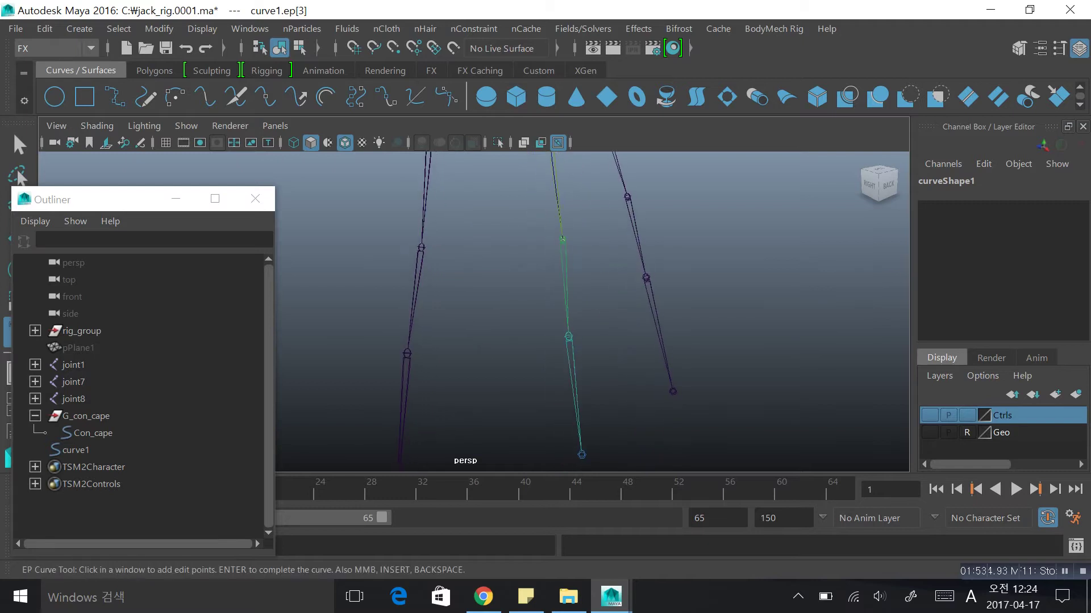
{"action": "key", "text": "v"}
{"action": "left_click", "coordinate": [568, 337]}
{"action": "key", "text": "w"}
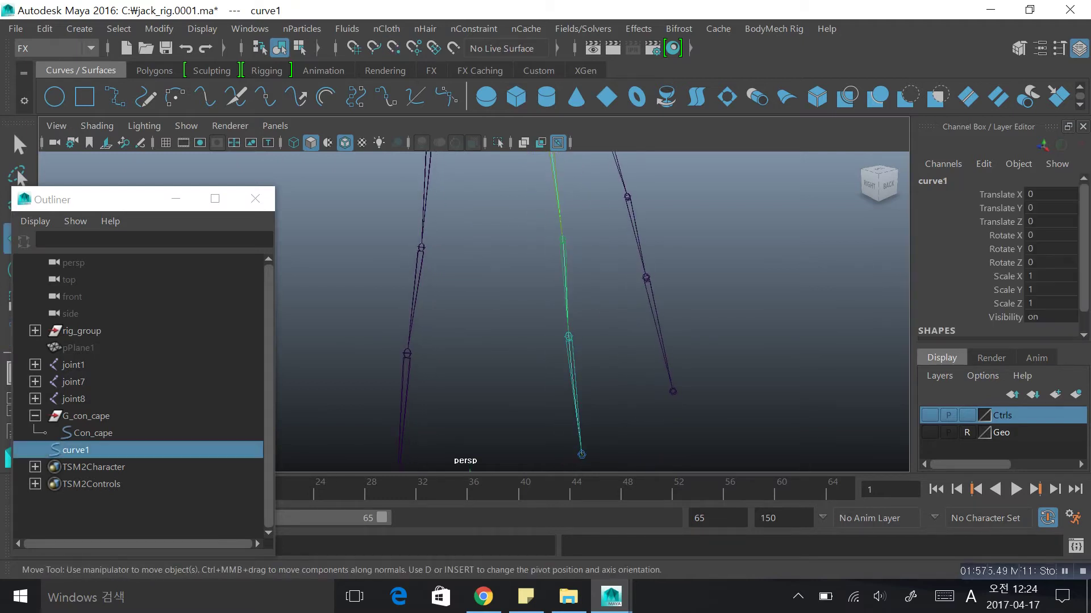
Step: Move the new curve away from the middle joint chain along Z, to about -13.26
{"action": "scroll", "coordinate": [472, 375], "scroll_direction": "down", "scroll_amount": 4}
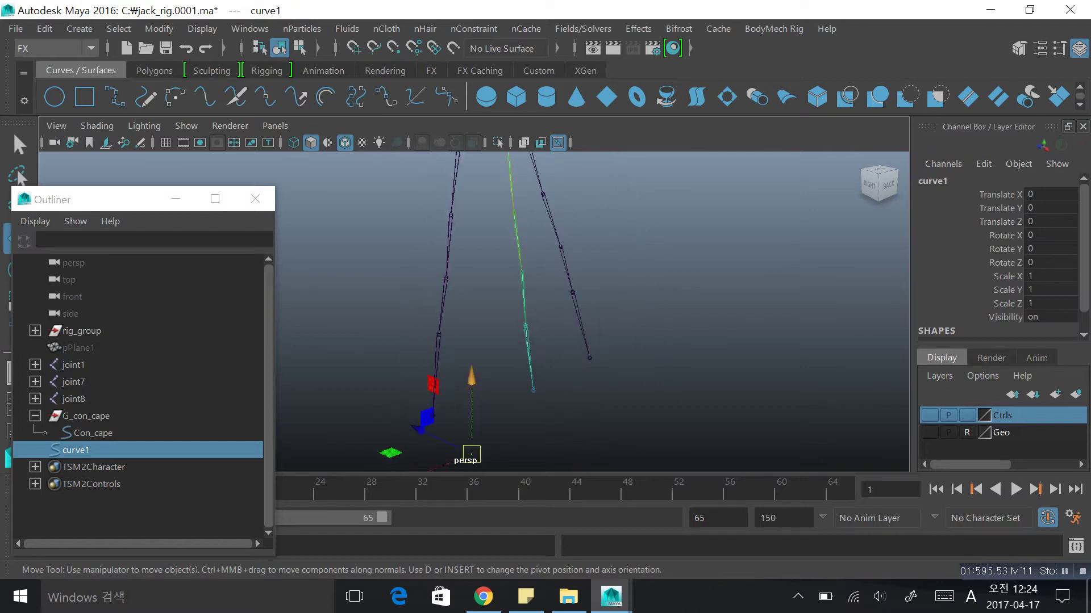
{"action": "scroll", "coordinate": [472, 375], "scroll_direction": "down", "scroll_amount": 2}
{"action": "left_click_drag", "start_coordinate": [420, 397], "coordinate": [436, 405]}
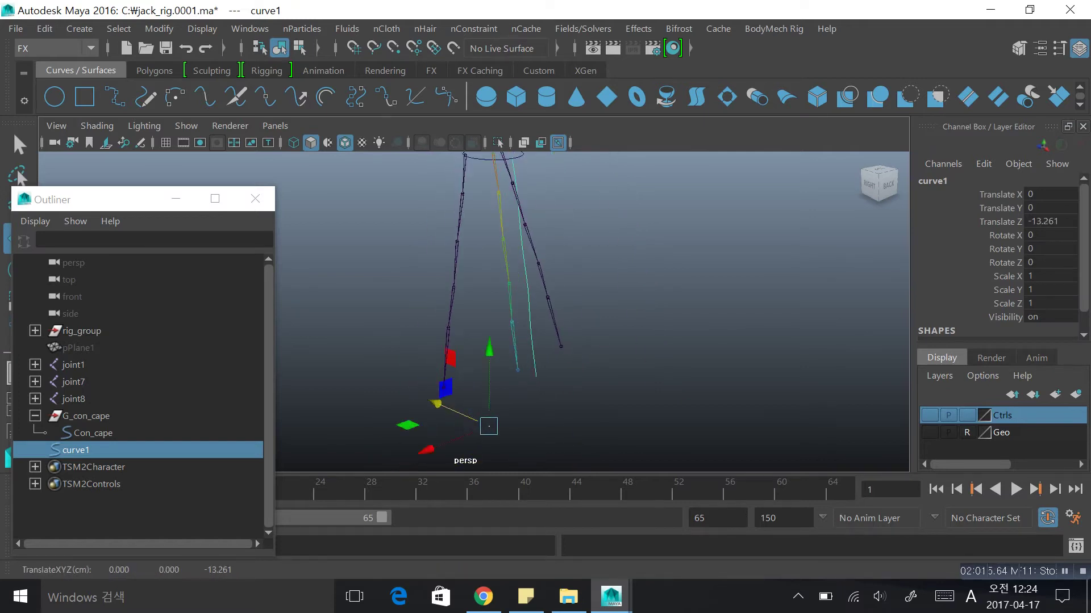
Step: Undo the last move of the curve along Z
{"action": "left_click_drag", "start_coordinate": [546, 307], "coordinate": [503, 338], "text": "alt"}
{"action": "key", "text": "ctrl+z"}
{"action": "scroll", "coordinate": [503, 338], "scroll_direction": "up", "scroll_amount": 4}
{"action": "middle_click_drag", "start_coordinate": [502, 338], "coordinate": [497, 433], "text": "alt"}
{"action": "scroll", "coordinate": [497, 363], "scroll_direction": "up", "scroll_amount": 2}
{"action": "middle_click_drag", "start_coordinate": [497, 364], "coordinate": [470, 411], "text": "alt"}
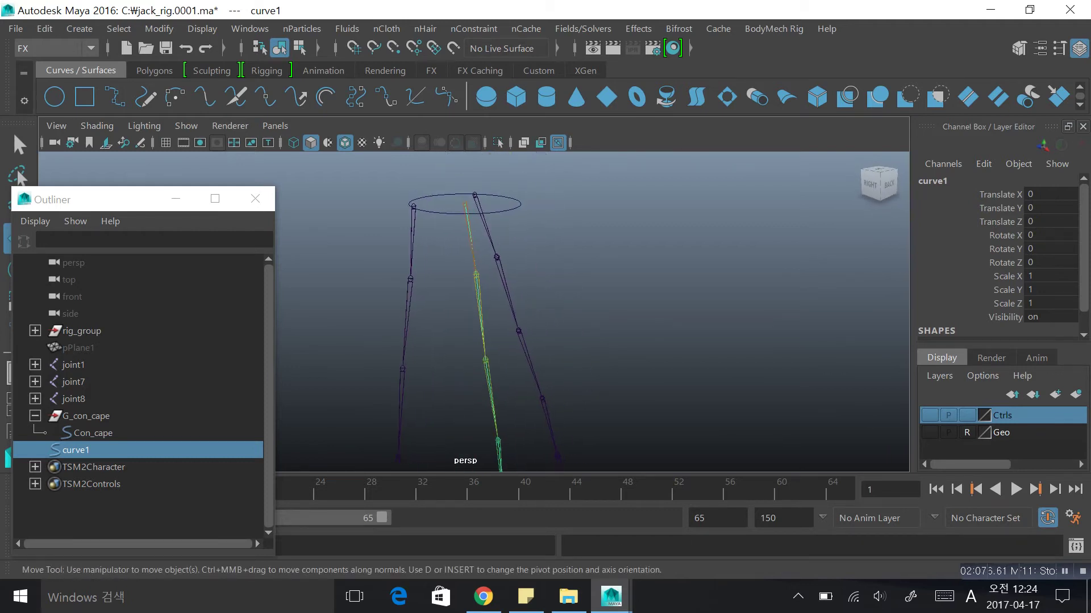
Step: Make curve1 dynamic with the nHair Make Selected Curves Dynamic command
{"action": "left_click", "coordinate": [76, 450]}
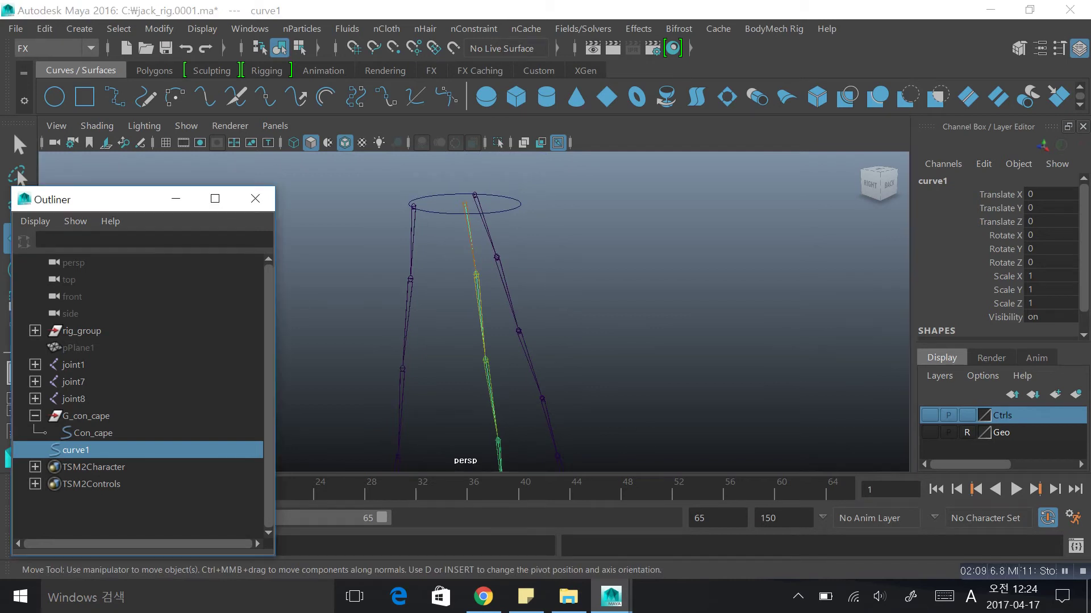
{"action": "left_click", "coordinate": [57, 49]}
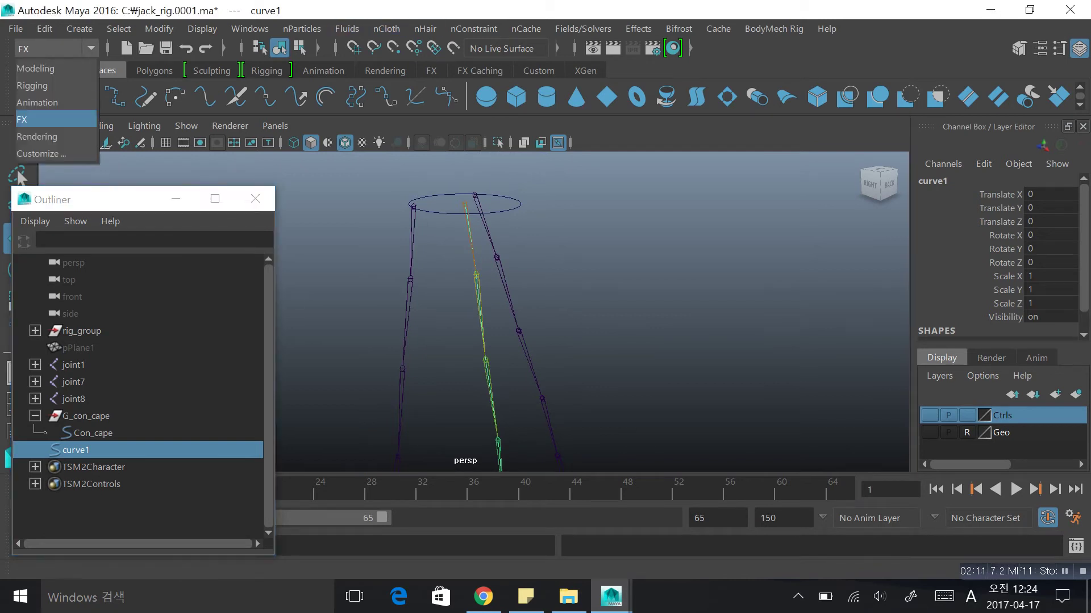
{"action": "left_click", "coordinate": [51, 119]}
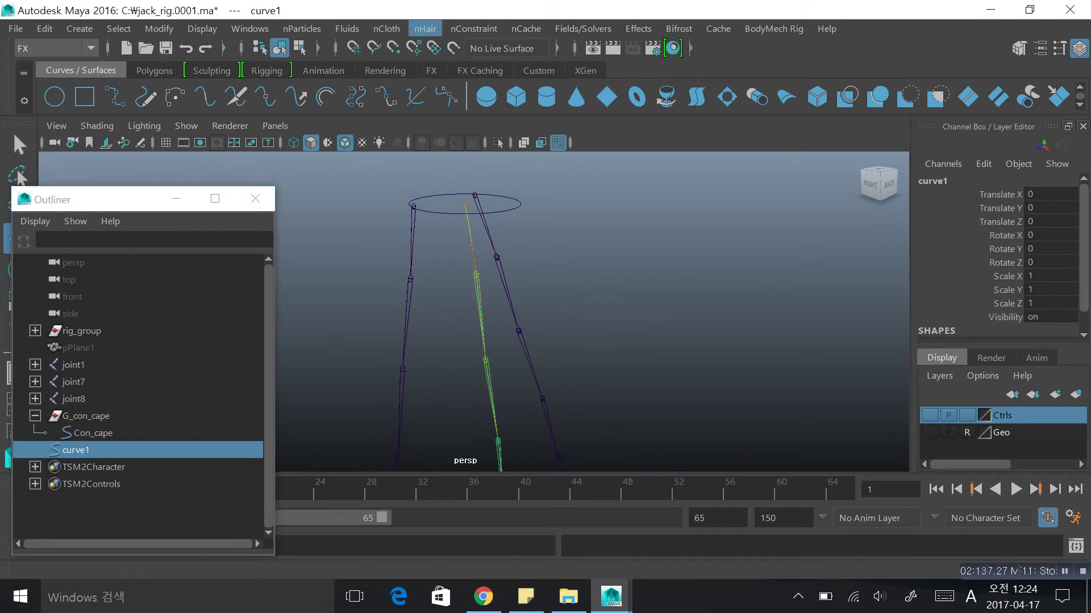
{"action": "left_click", "coordinate": [425, 29]}
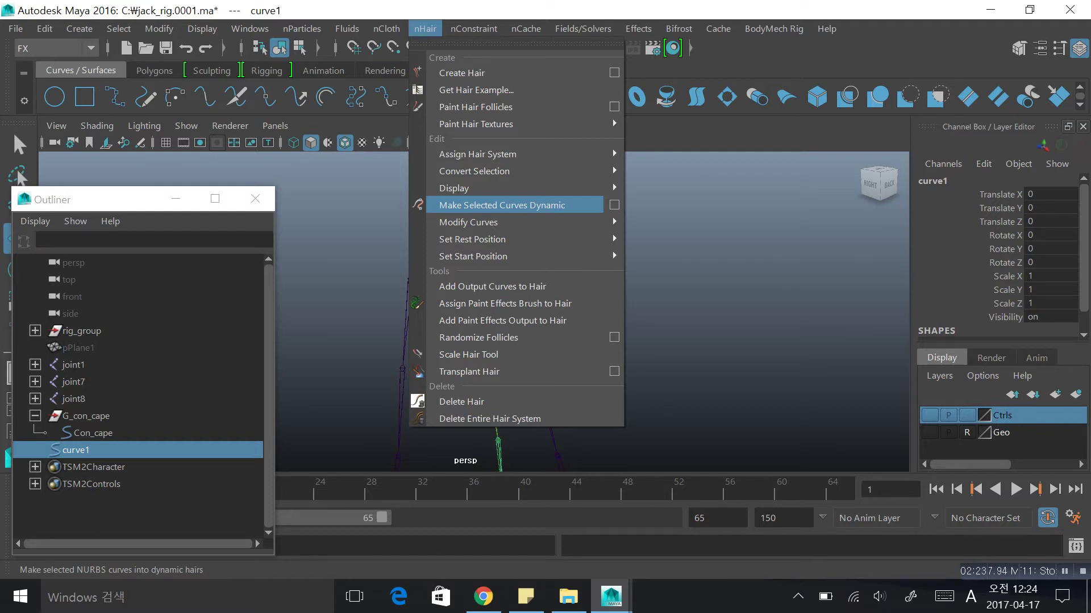
{"action": "left_click", "coordinate": [502, 205]}
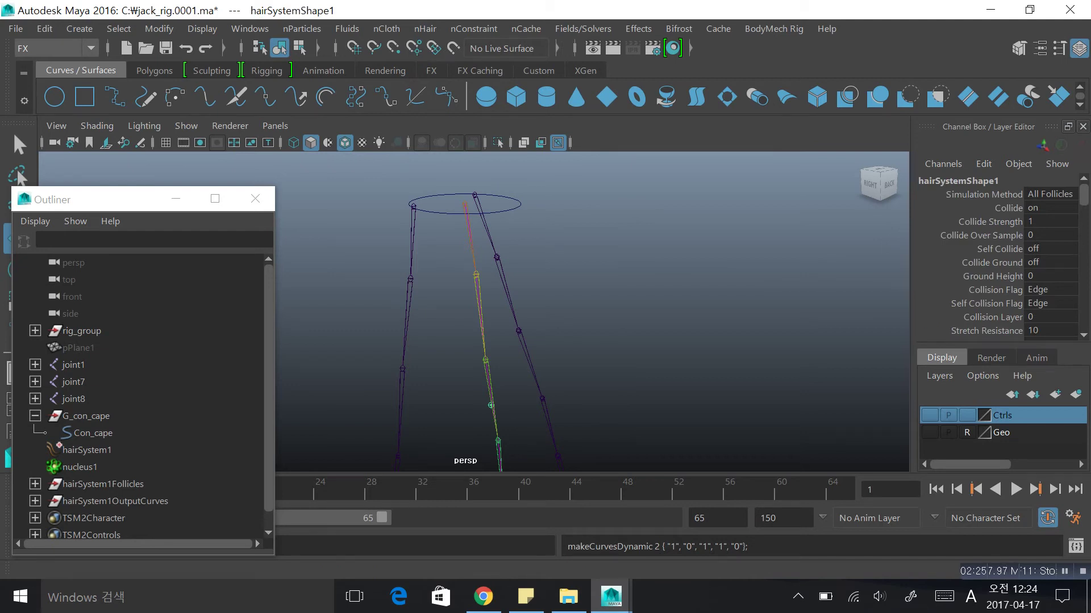
Step: Look over the new hairSystem1, nucleus1, hairSystem1Follicles and hairSystem1OutputCurves nodes in the Outliner
{"action": "scroll", "coordinate": [138, 397], "scroll_direction": "down", "scroll_amount": 1}
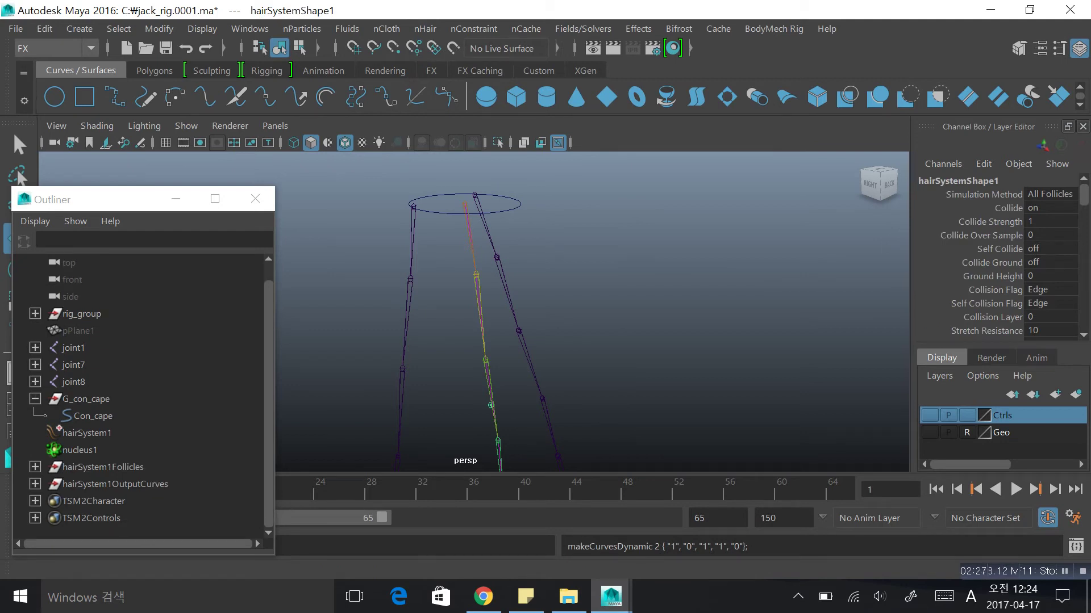
{"action": "left_click", "coordinate": [116, 484]}
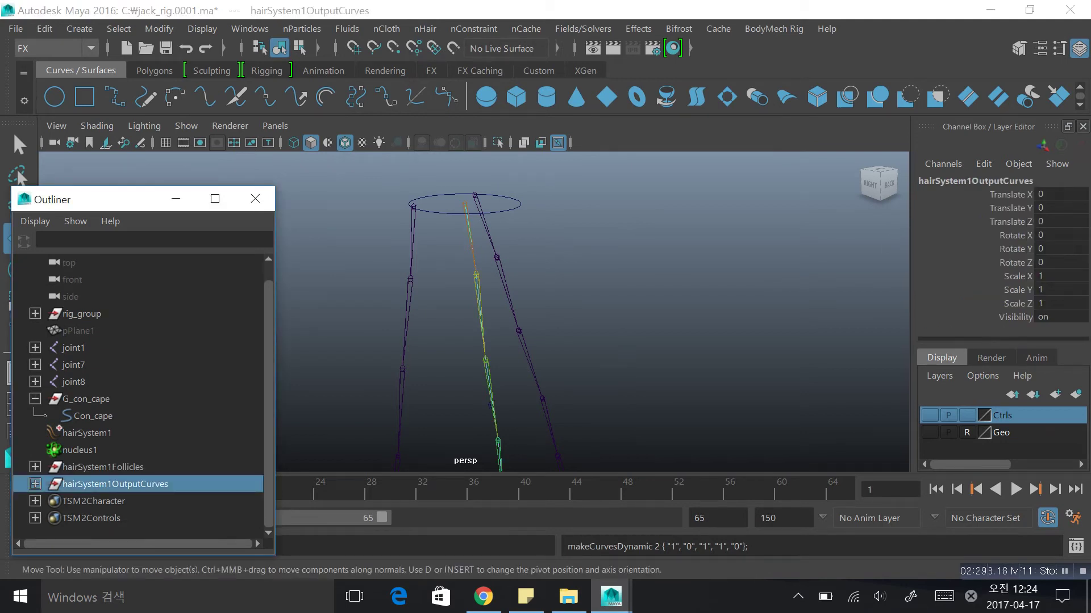
{"action": "left_click", "coordinate": [104, 468], "text": "ctrl"}
{"action": "left_click", "coordinate": [80, 450], "text": "ctrl"}
{"action": "left_click", "coordinate": [87, 433], "text": "ctrl"}
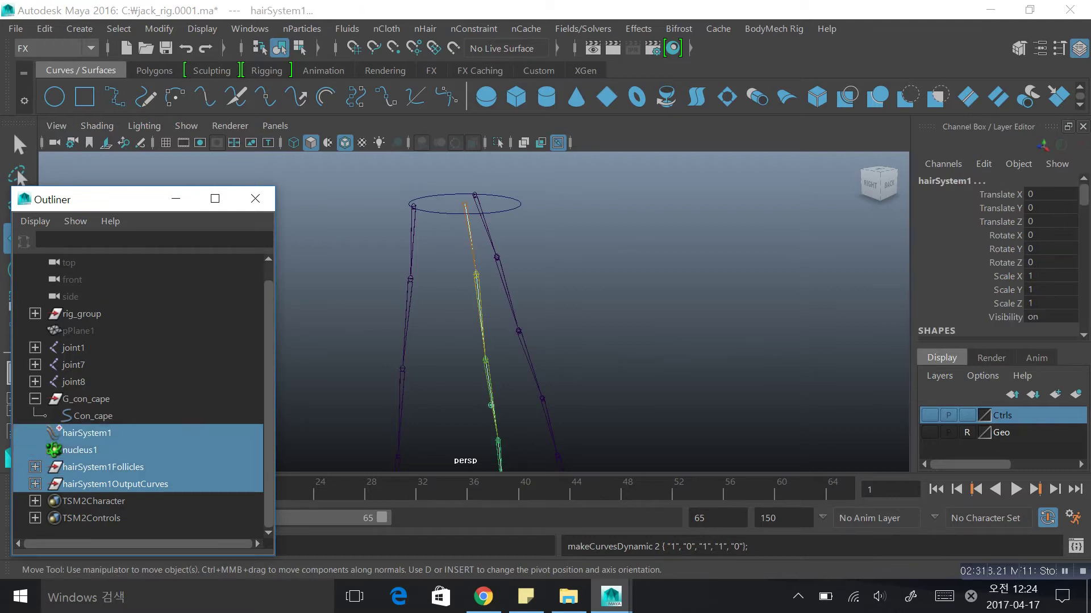
{"action": "left_click", "coordinate": [86, 433]}
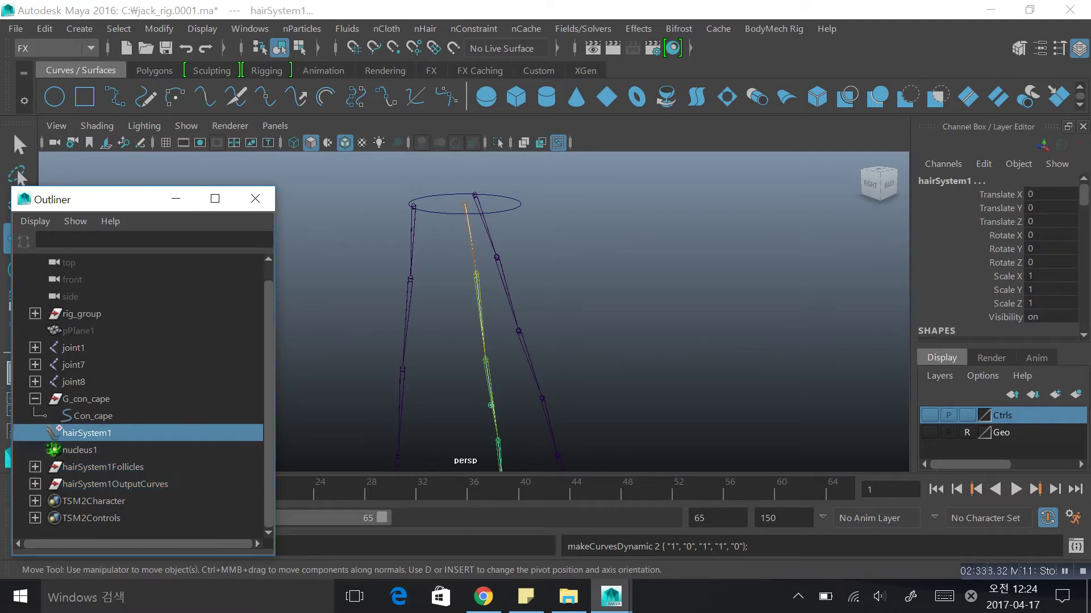
{"action": "left_click", "coordinate": [80, 451]}
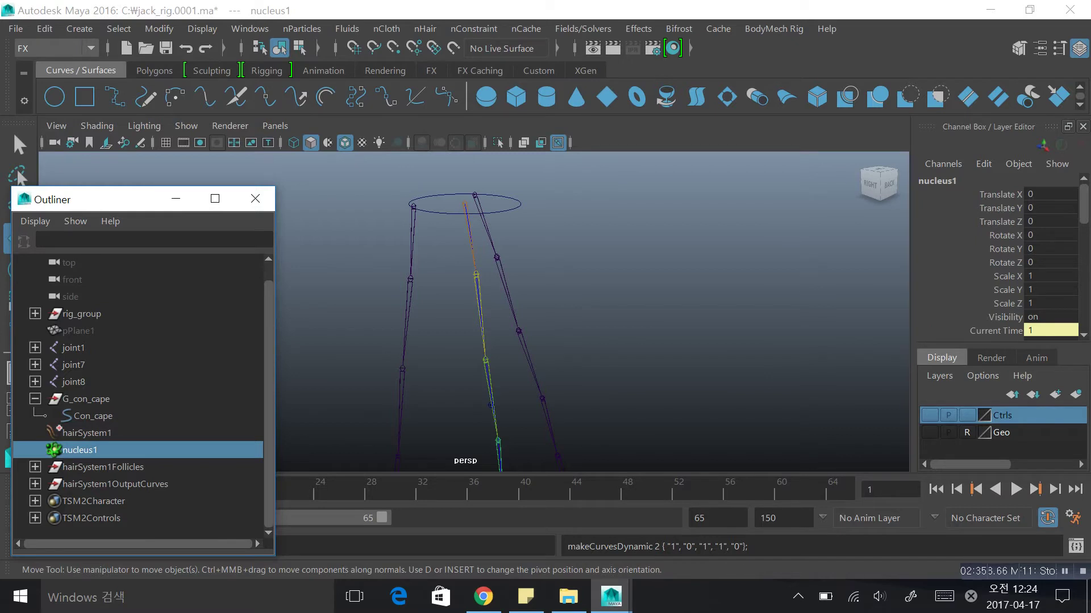
Step: Expand the hairSystem1Follicles and hairSystem1OutputCurves groups down to their curves and hide the original curve1 under follicle1
{"action": "left_click", "coordinate": [36, 468]}
{"action": "left_click", "coordinate": [35, 501]}
{"action": "scroll", "coordinate": [138, 397], "scroll_direction": "down", "scroll_amount": 2}
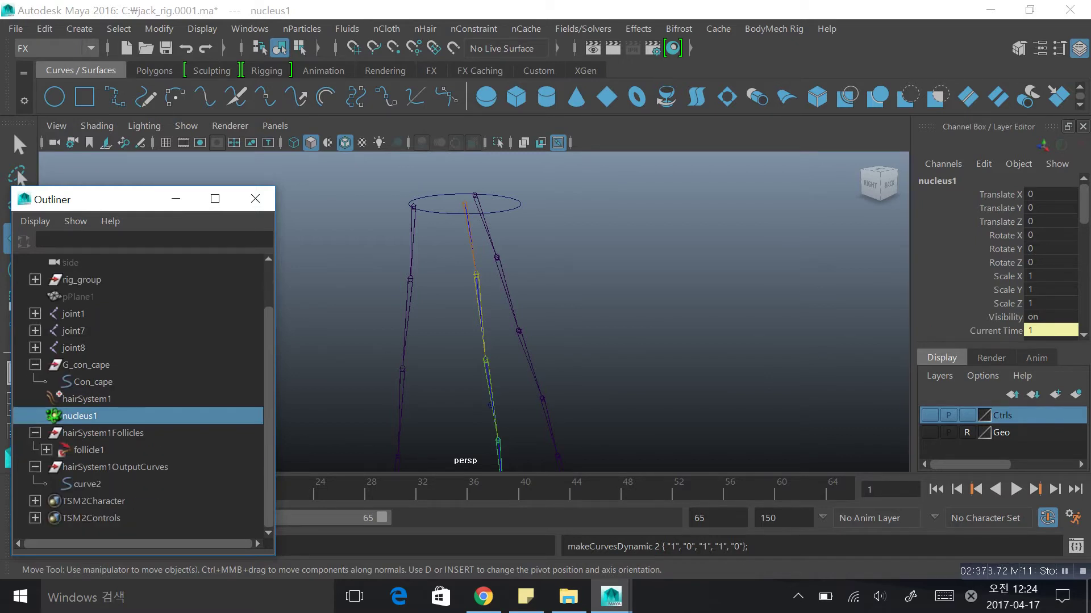
{"action": "left_click", "coordinate": [46, 449]}
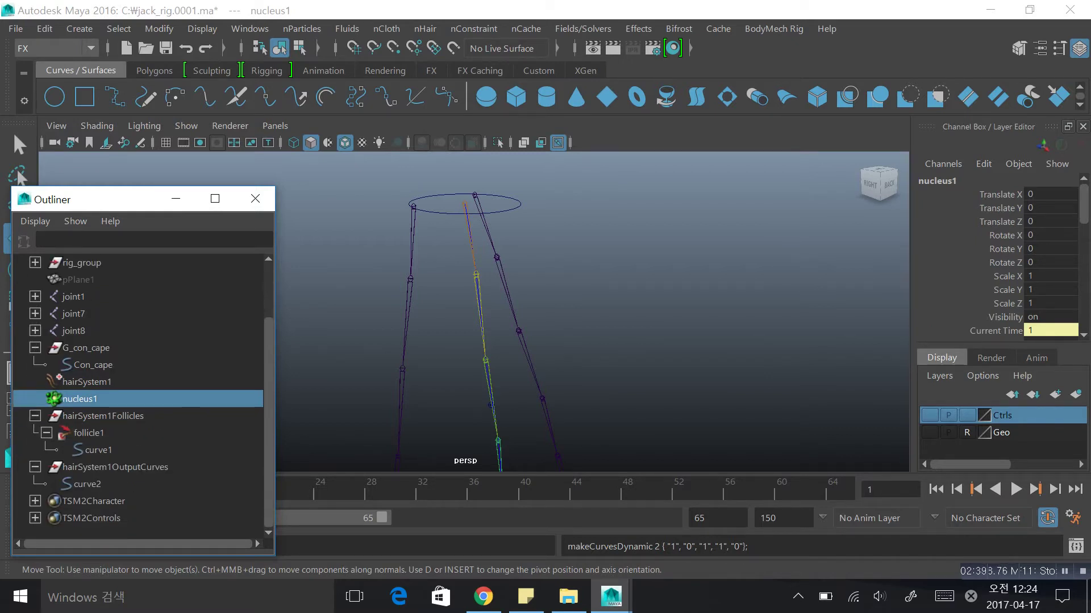
{"action": "left_click", "coordinate": [98, 450]}
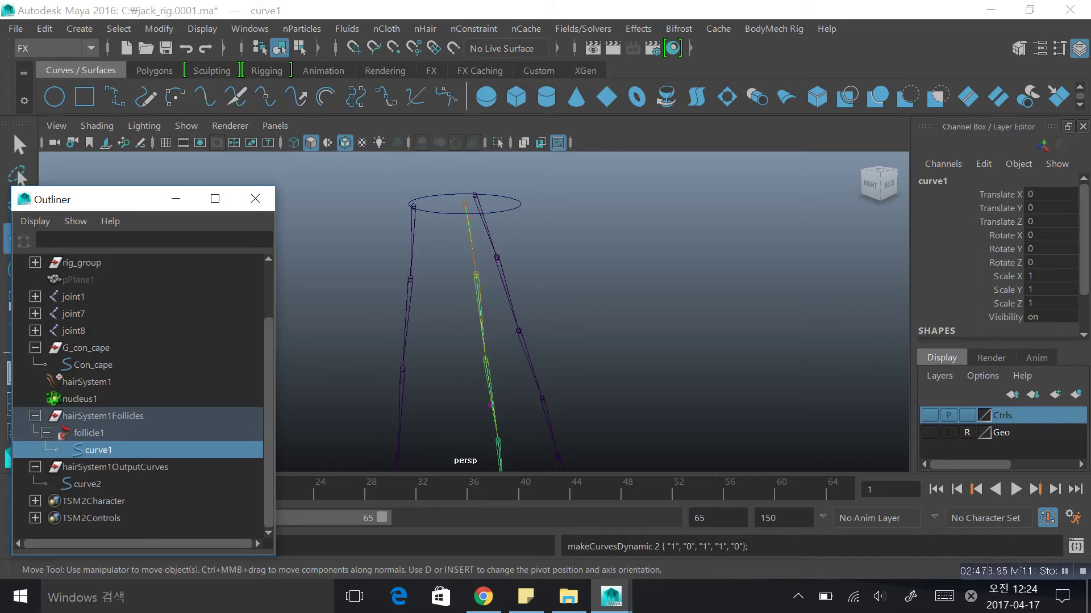
{"action": "left_click", "coordinate": [87, 484]}
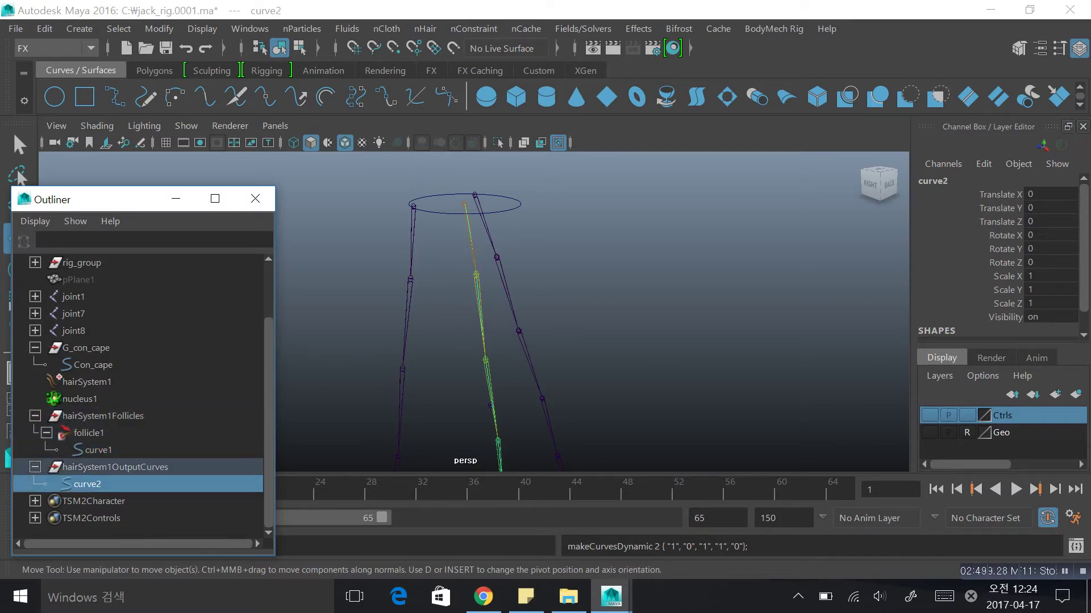
{"action": "left_click", "coordinate": [98, 450]}
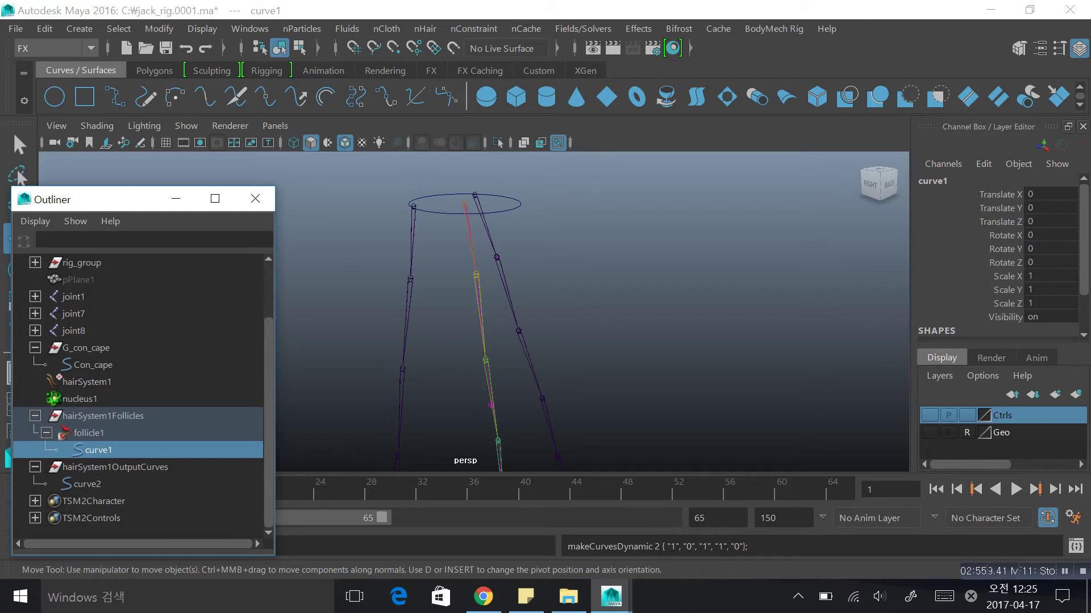
{"action": "key", "text": "ctrl+h"}
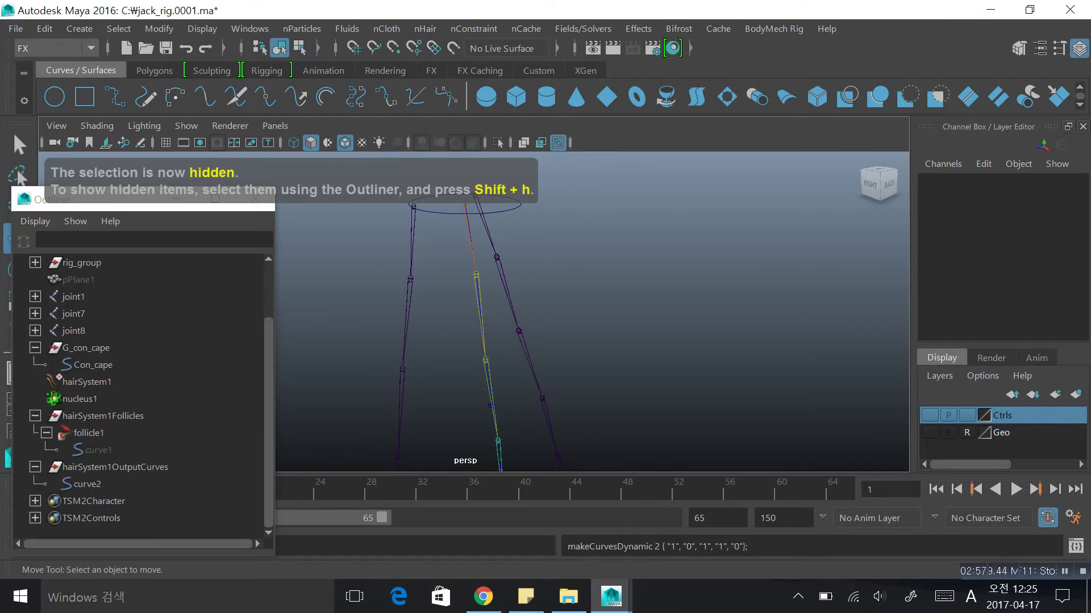
Step: Examine the output curve curve2 where it runs along the middle cape joint chain
{"action": "left_click", "coordinate": [87, 484]}
{"action": "key", "text": "f"}
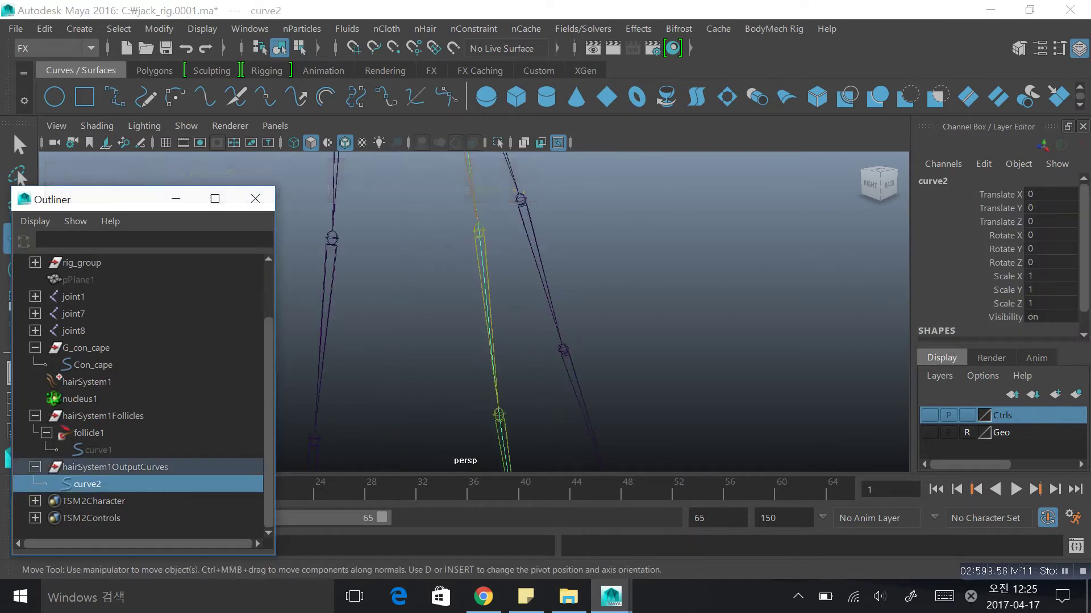
{"action": "scroll", "coordinate": [473, 312], "scroll_direction": "down", "scroll_amount": 2}
{"action": "left_click", "coordinate": [420, 341]}
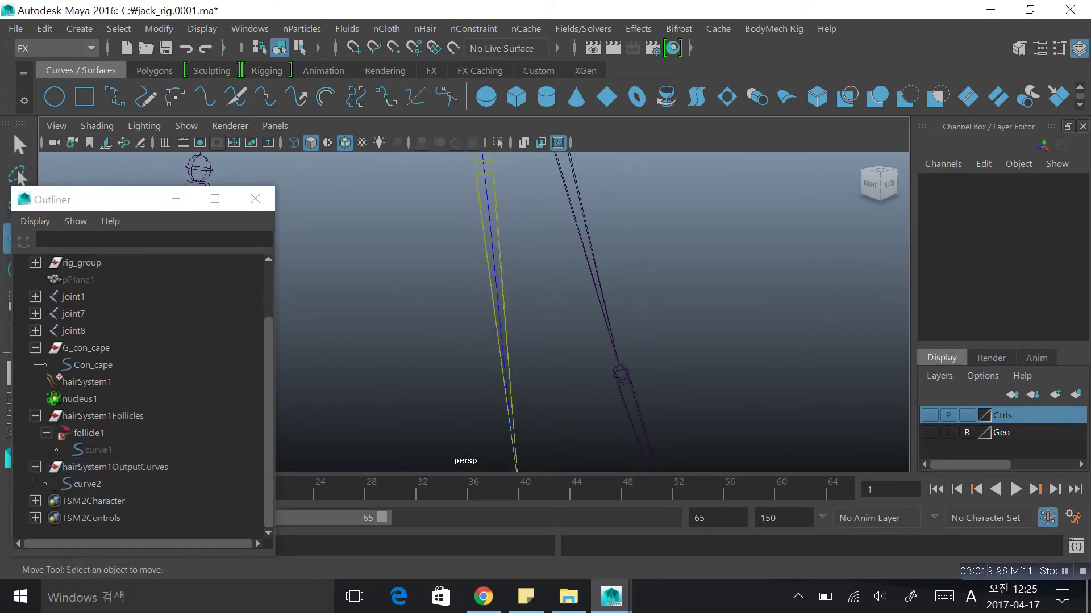
{"action": "middle_click_drag", "start_coordinate": [474, 375], "coordinate": [403, 155], "text": "alt"}
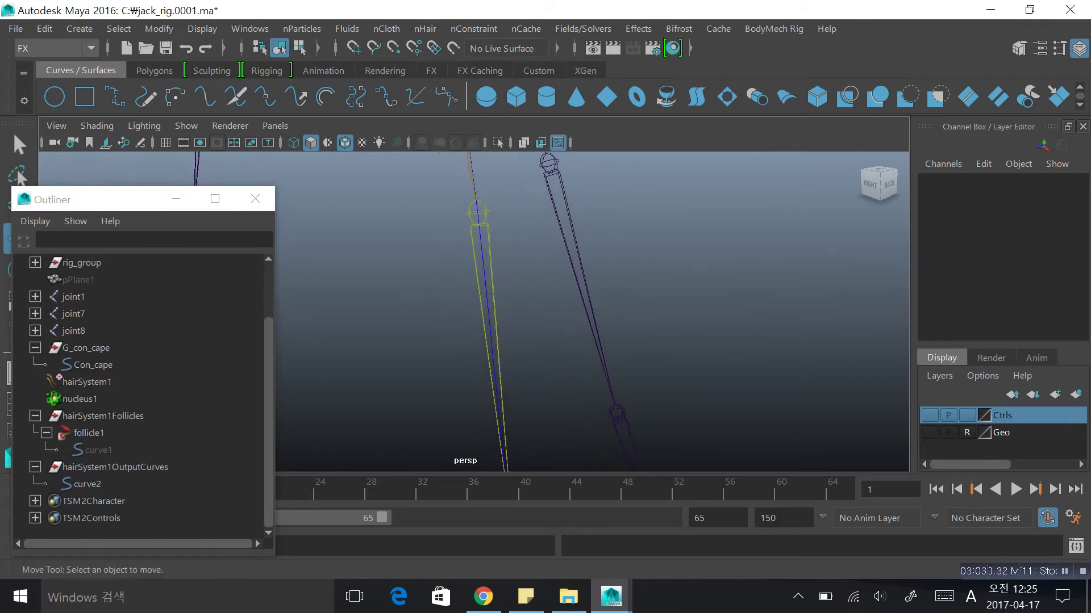
{"action": "left_click", "coordinate": [86, 484]}
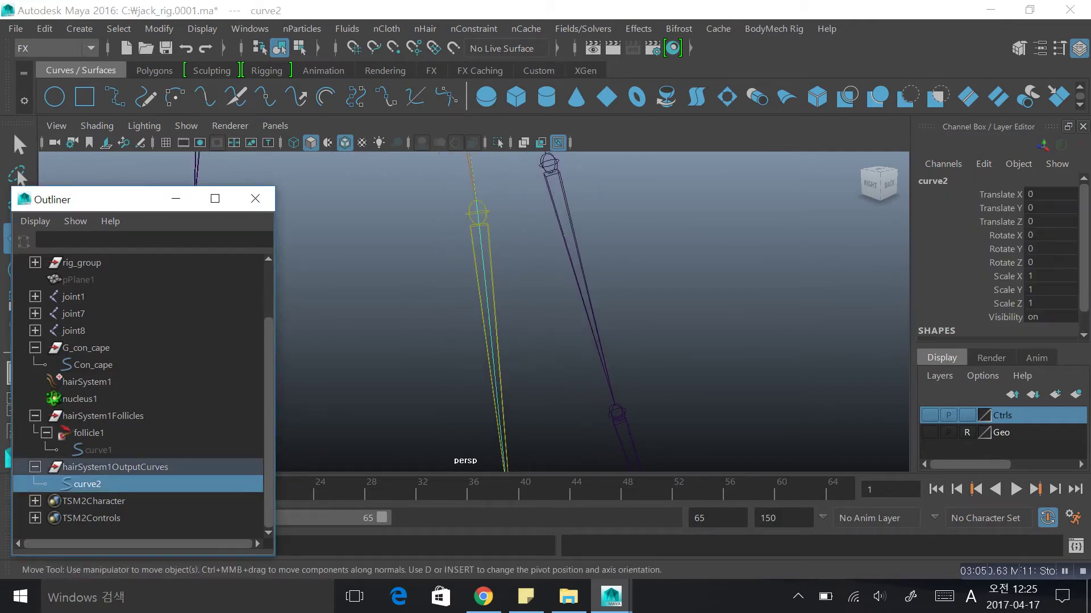
{"action": "scroll", "coordinate": [474, 312], "scroll_direction": "down", "scroll_amount": 3}
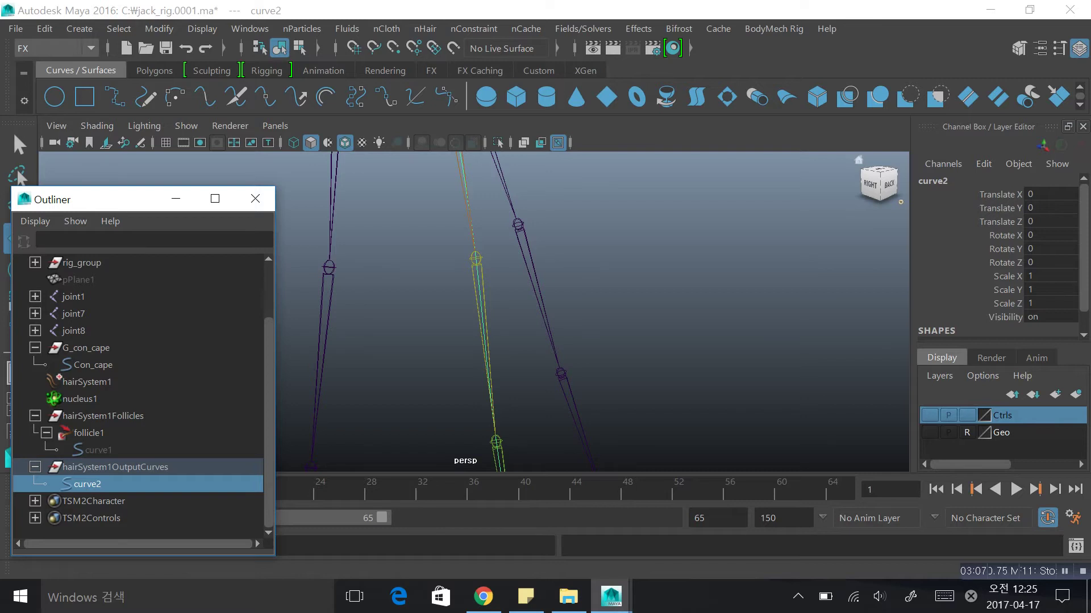
Step: Open the Attribute Editor for curve2 clear of the joint chains and show the follicleShape1 attributes
{"action": "key", "text": "ctrl+a"}
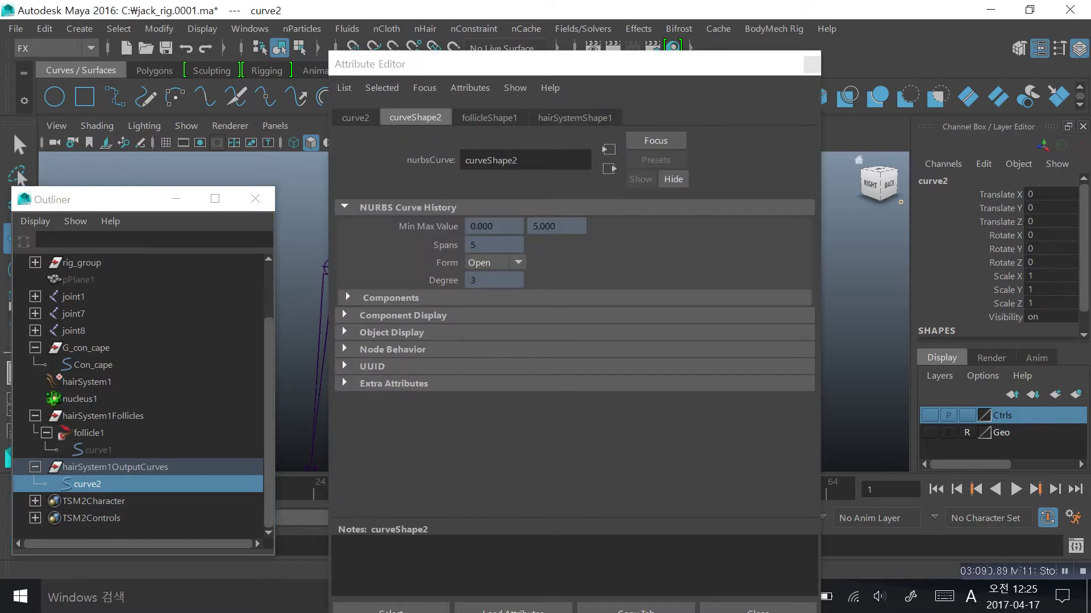
{"action": "left_click_drag", "start_coordinate": [454, 64], "coordinate": [708, 37]}
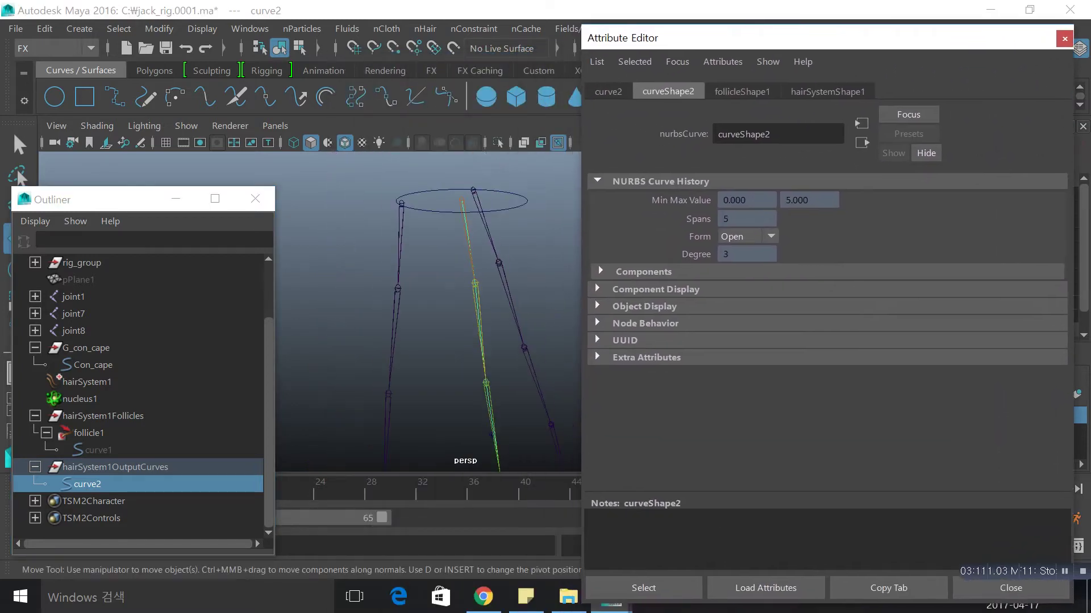
{"action": "middle_click_drag", "start_coordinate": [473, 312], "coordinate": [388, 301], "text": "alt"}
{"action": "scroll", "coordinate": [389, 301], "scroll_direction": "down", "scroll_amount": 3}
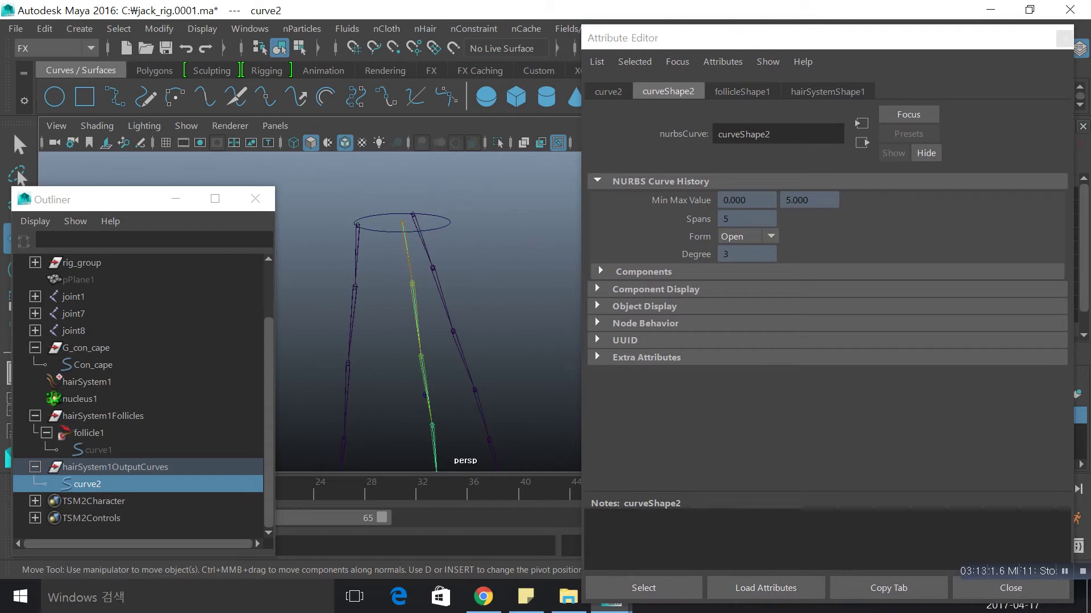
{"action": "left_click", "coordinate": [742, 91]}
{"action": "left_click_drag", "start_coordinate": [743, 37], "coordinate": [761, 25]}
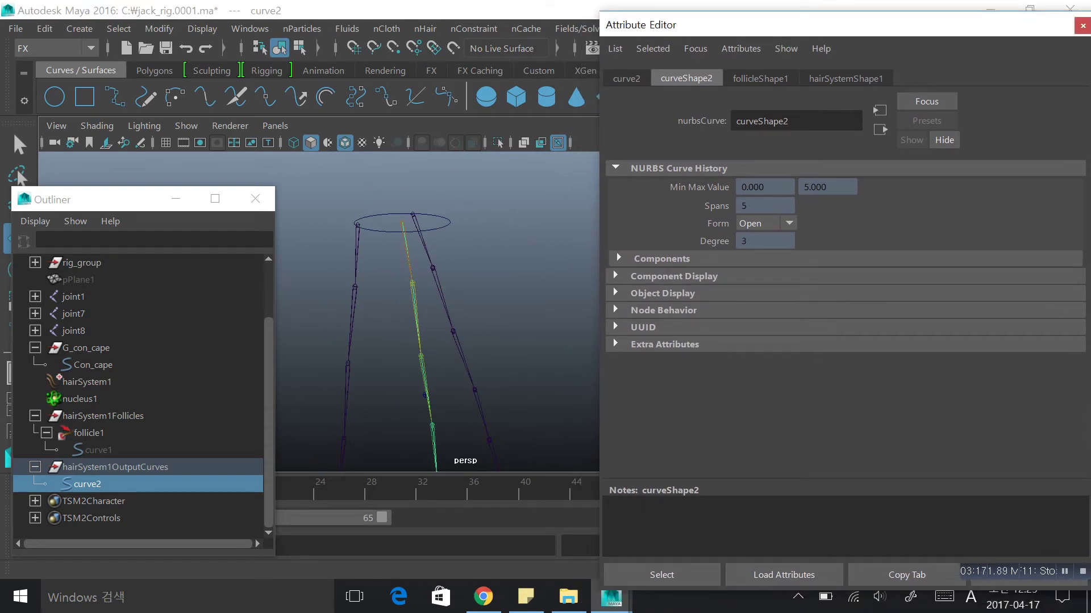
{"action": "left_click", "coordinate": [760, 79]}
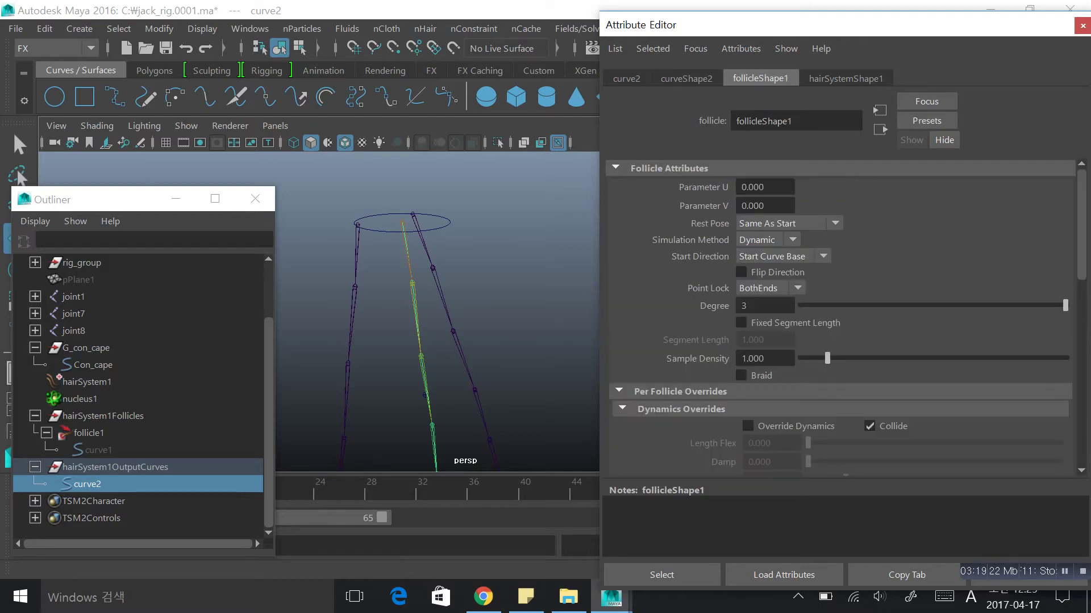
Step: Set the Point Lock of follicleShape1 to Base and close the Attribute Editor
{"action": "scroll", "coordinate": [432, 313], "scroll_direction": "down", "scroll_amount": 3}
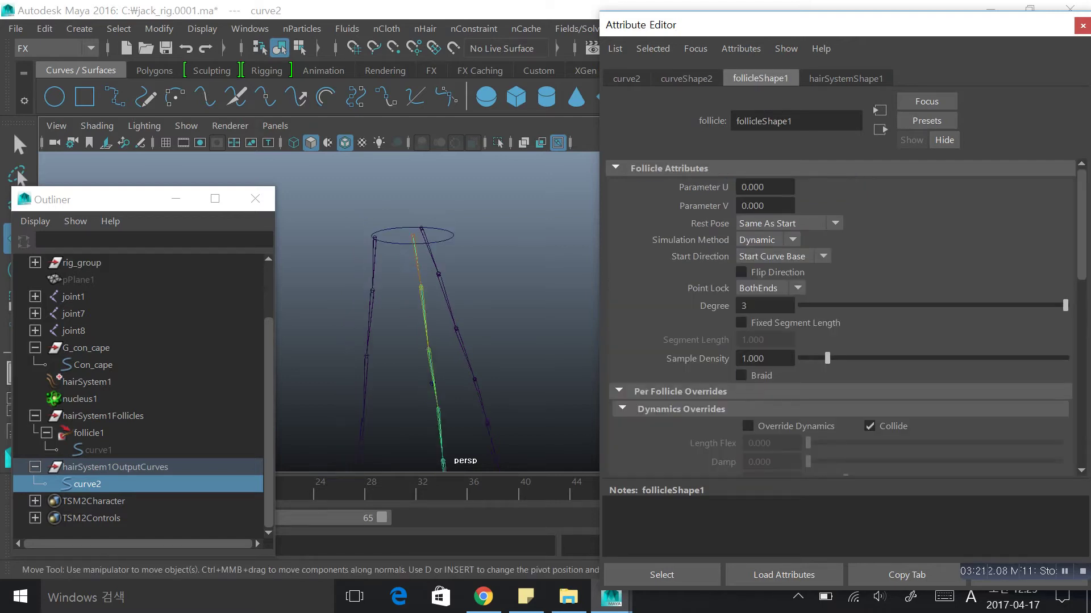
{"action": "left_click_drag", "start_coordinate": [431, 312], "coordinate": [420, 349], "text": "alt"}
{"action": "middle_click_drag", "start_coordinate": [420, 349], "coordinate": [400, 297], "text": "alt"}
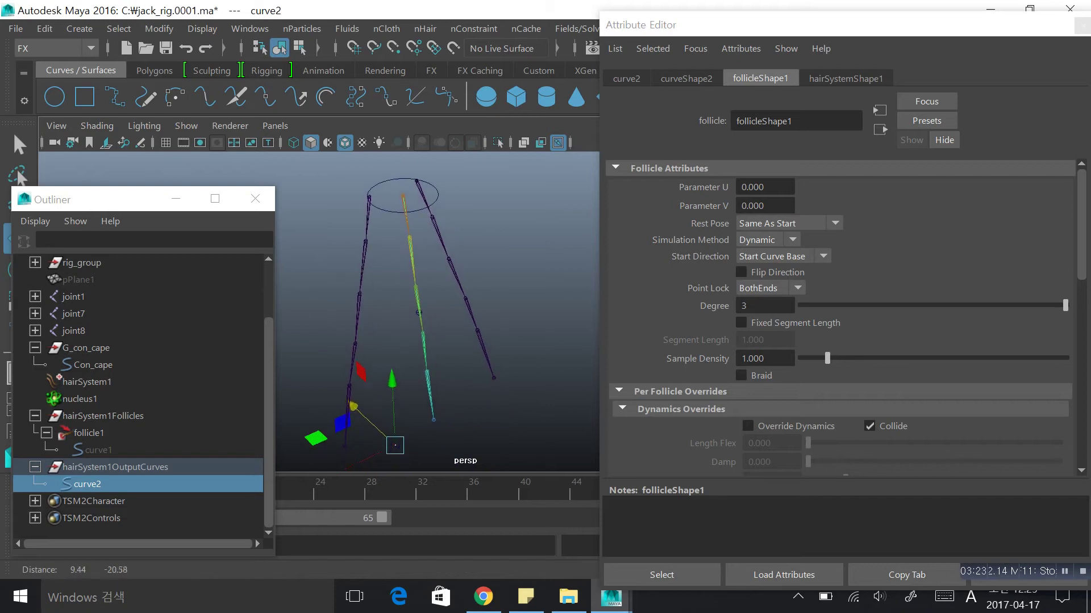
{"action": "left_click_drag", "start_coordinate": [400, 297], "coordinate": [401, 278], "text": "alt"}
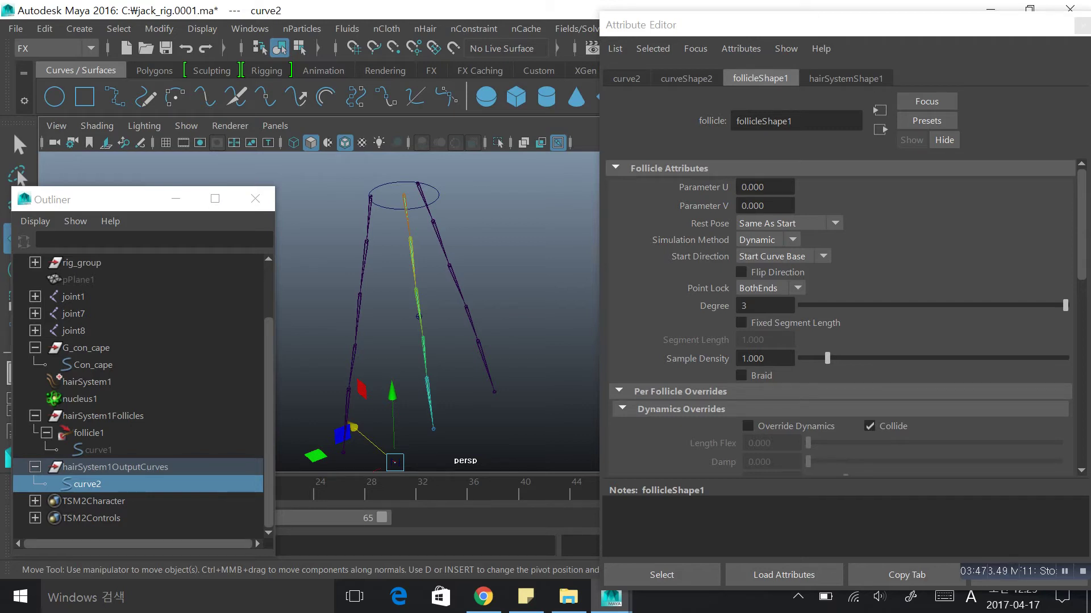
{"action": "left_click", "coordinate": [797, 288]}
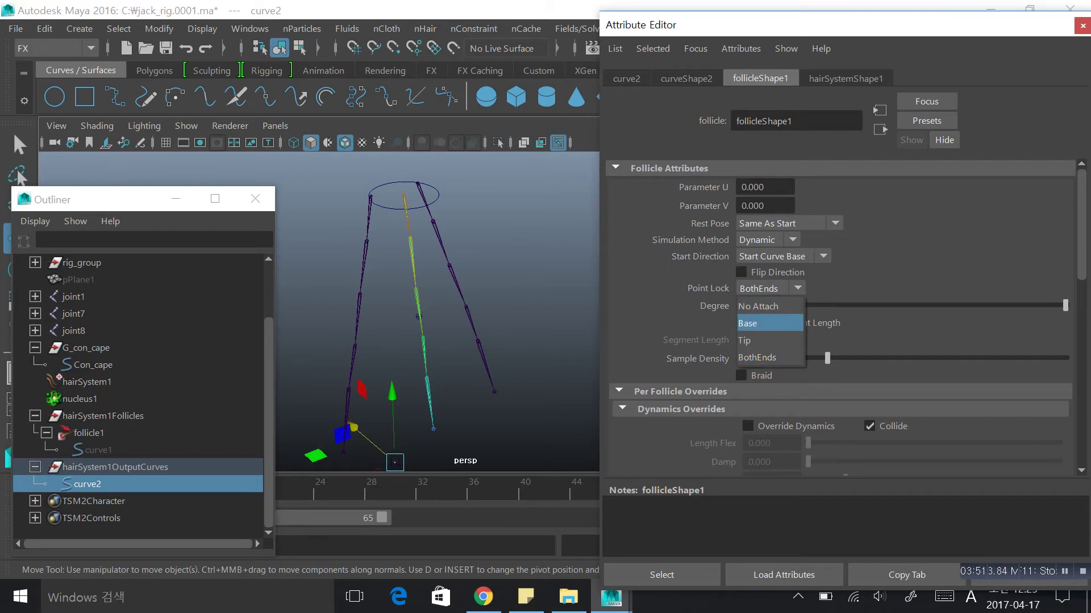
{"action": "key", "text": "Return"}
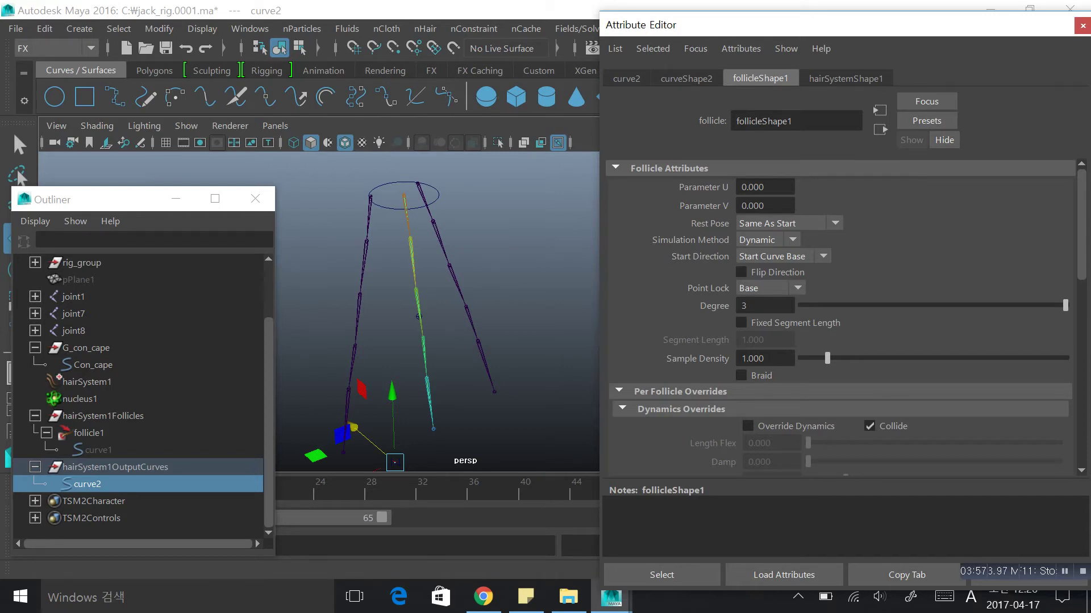
{"action": "left_click_drag", "start_coordinate": [796, 25], "coordinate": [726, 31]}
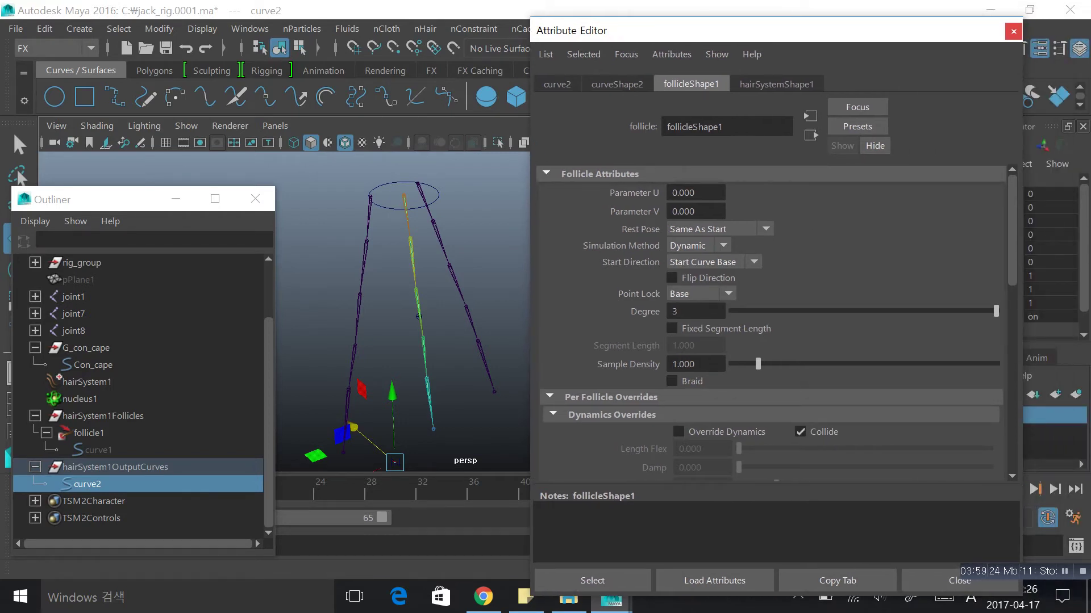
{"action": "left_click", "coordinate": [1014, 31]}
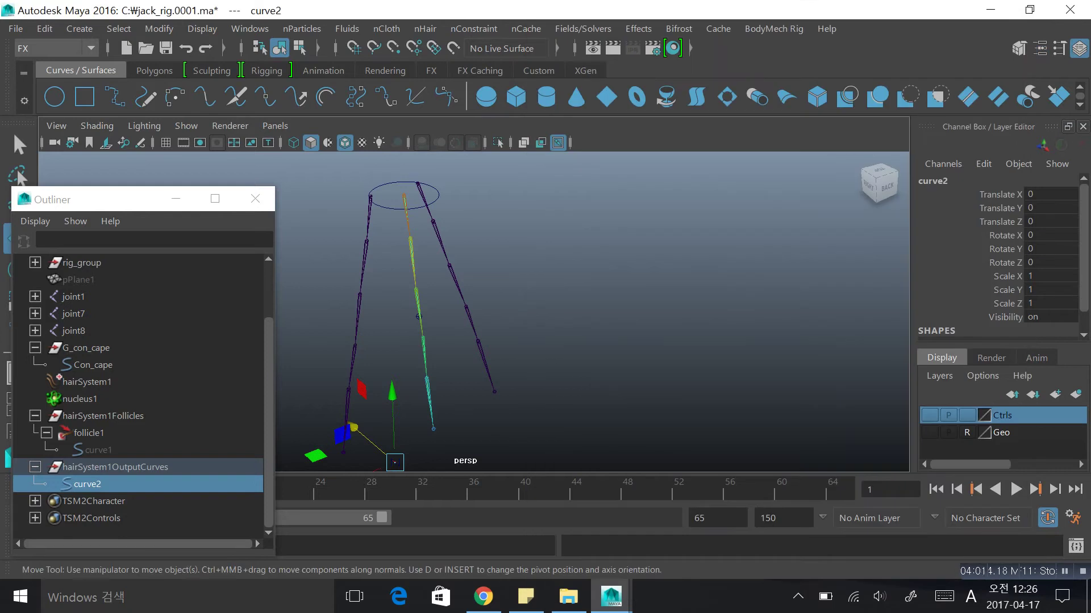
{"action": "left_click_drag", "start_coordinate": [455, 318], "coordinate": [467, 307], "text": "alt"}
{"action": "right_click_drag", "start_coordinate": [467, 307], "coordinate": [511, 306], "text": "alt"}
{"action": "middle_click_drag", "start_coordinate": [454, 295], "coordinate": [587, 375], "text": "alt"}
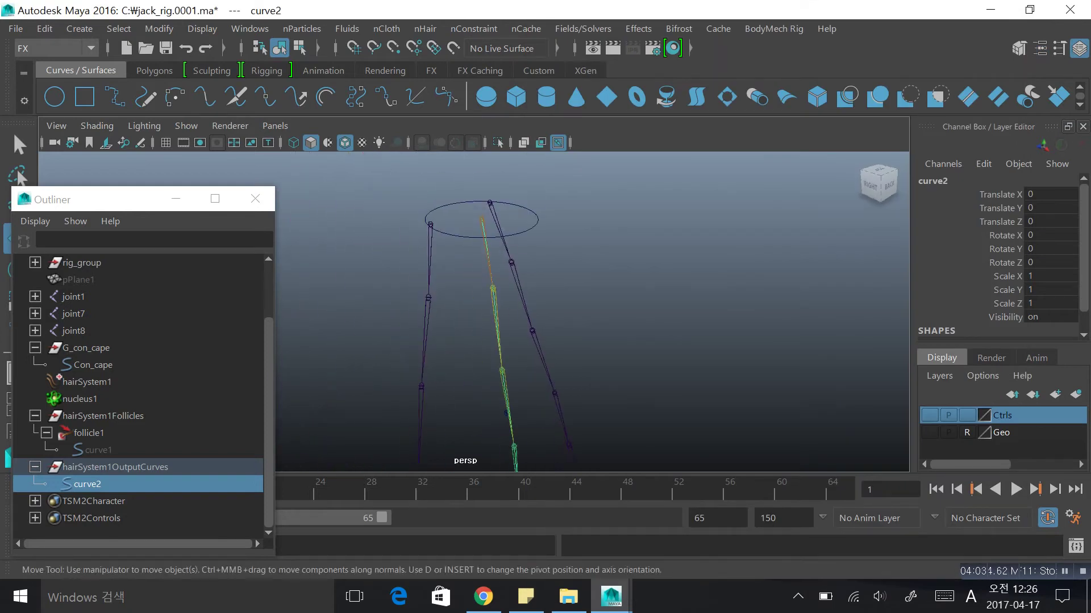
Step: Switch to the Rigging menu set and start the IK Spline Handle tool with its settings in full view, minimizing the Outliner
{"action": "scroll", "coordinate": [483, 306], "scroll_direction": "up", "scroll_amount": 3}
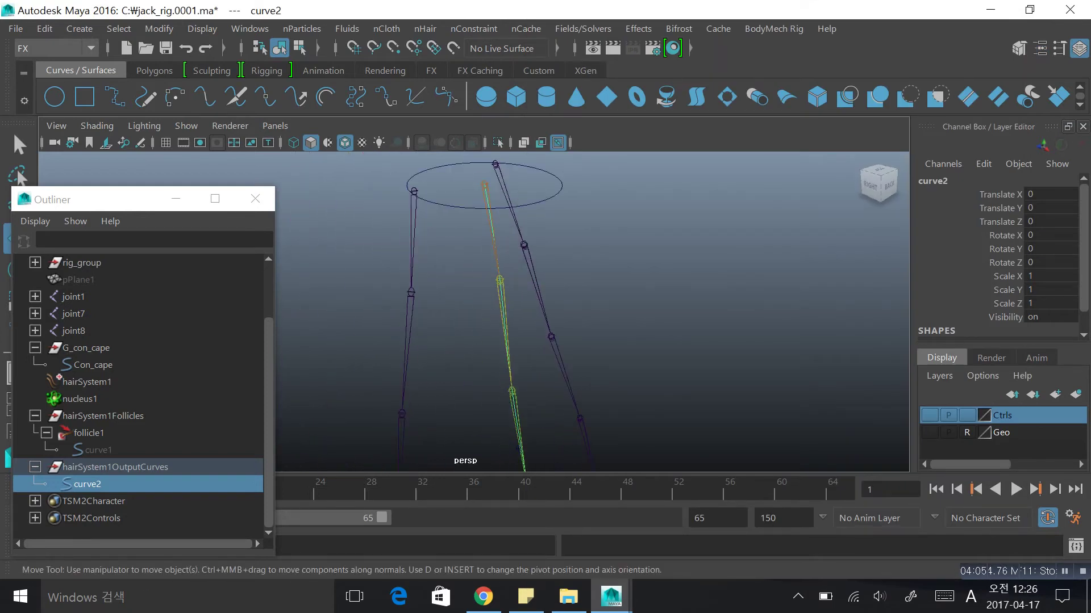
{"action": "left_click", "coordinate": [54, 48]}
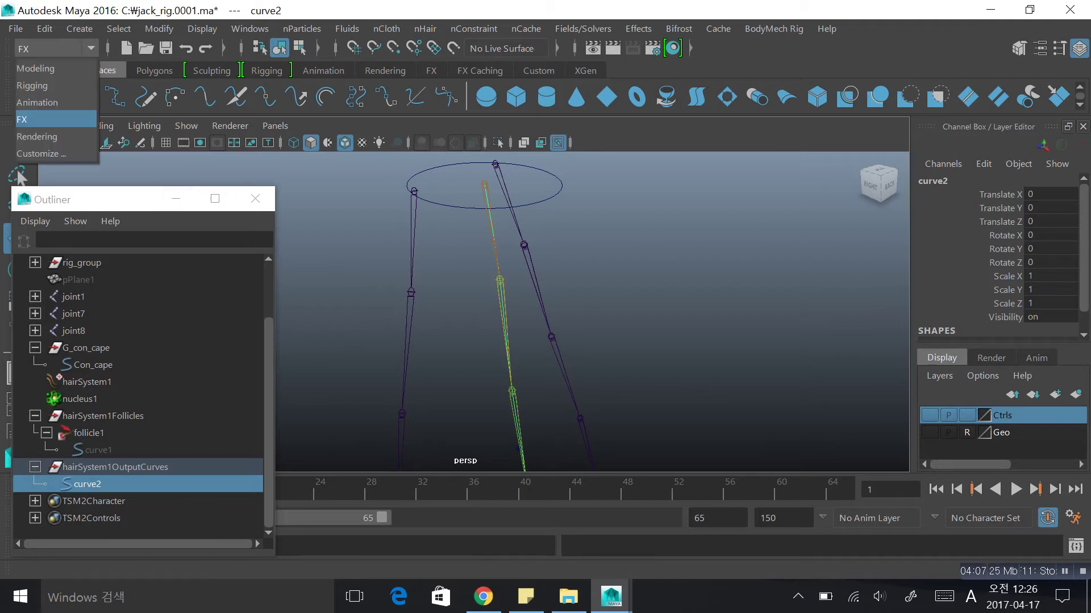
{"action": "left_click", "coordinate": [40, 85]}
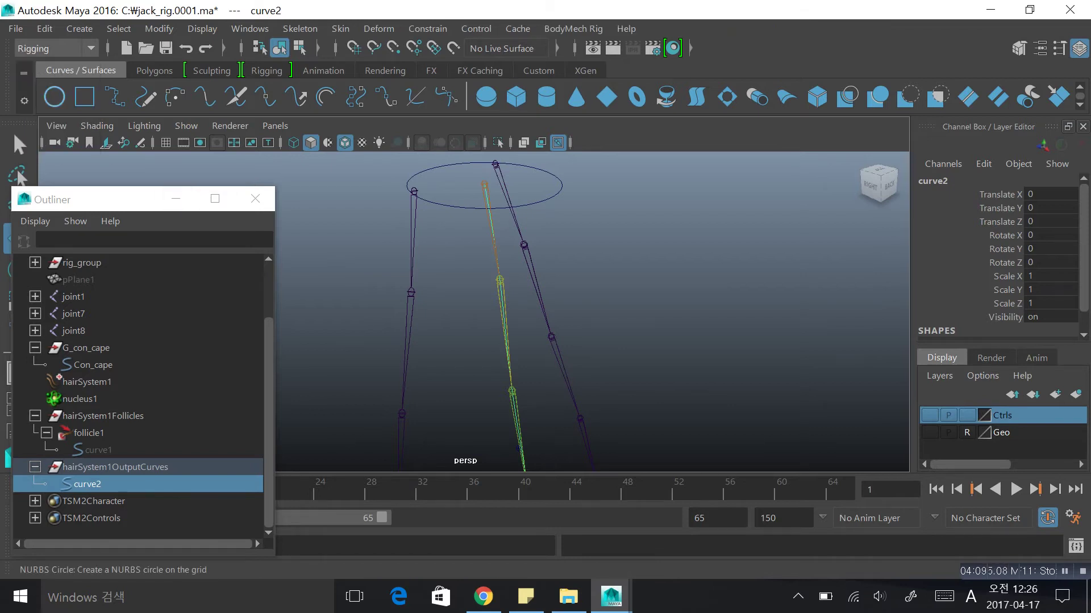
{"action": "left_click", "coordinate": [340, 29]}
{"action": "mouse_move", "coordinate": [300, 29]}
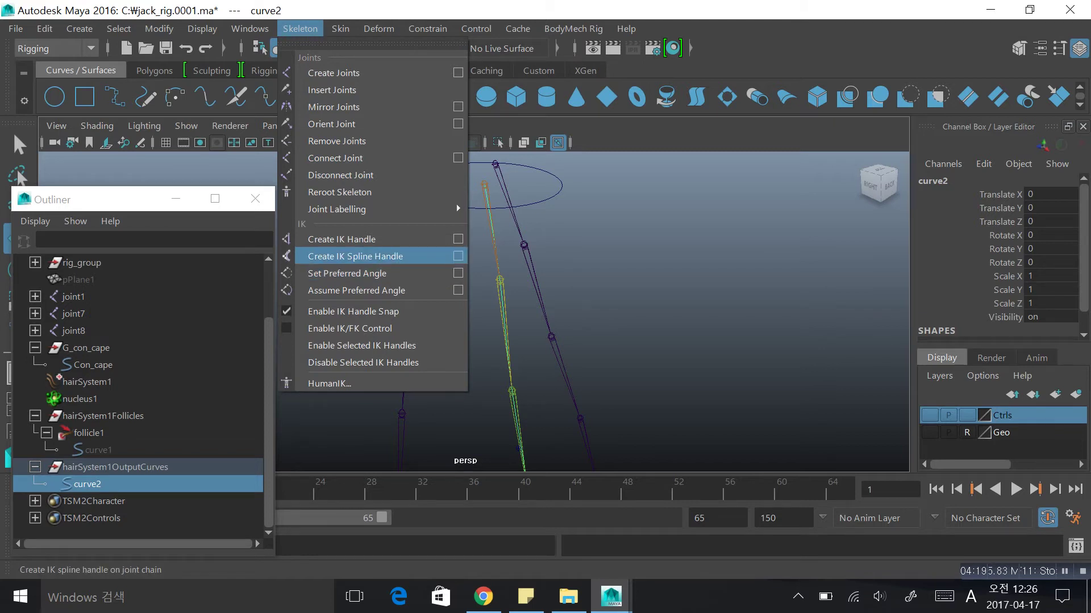
{"action": "left_click", "coordinate": [458, 256]}
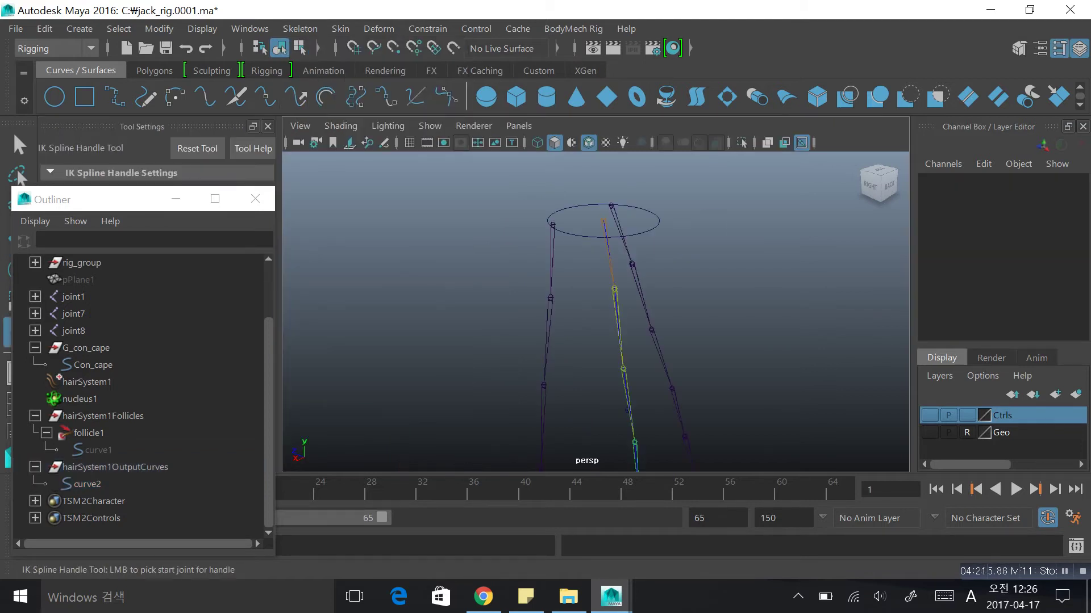
{"action": "left_click", "coordinate": [175, 198]}
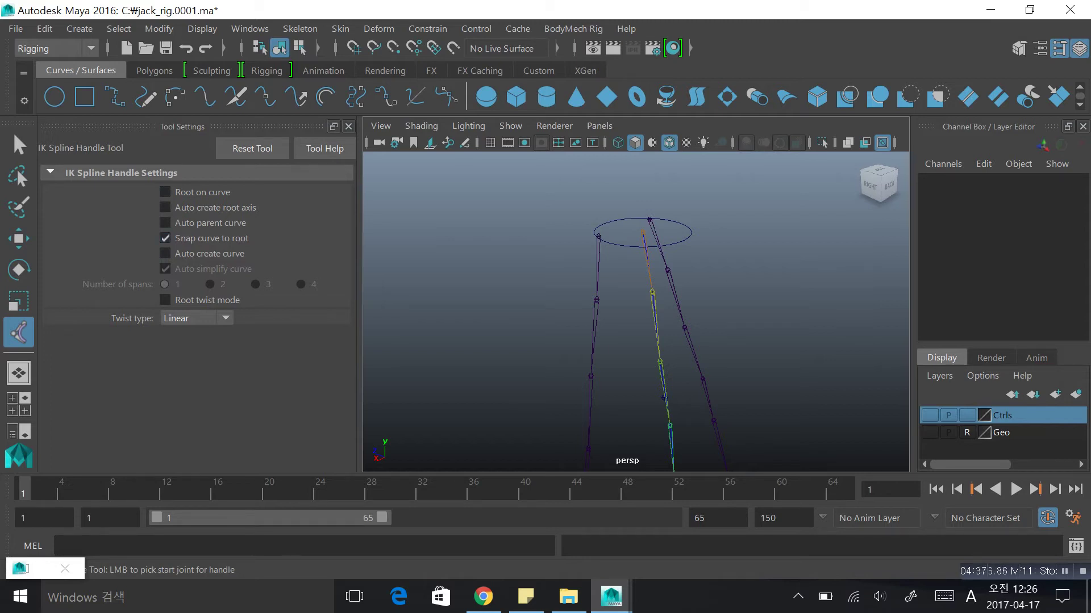
Step: Choose joint1 at the top of the middle cape chain as the start joint and joint6 at its tip as the end joint
{"action": "scroll", "coordinate": [636, 312], "scroll_direction": "up", "scroll_amount": 5}
{"action": "middle_click_drag", "start_coordinate": [669, 267], "coordinate": [620, 373], "text": "alt"}
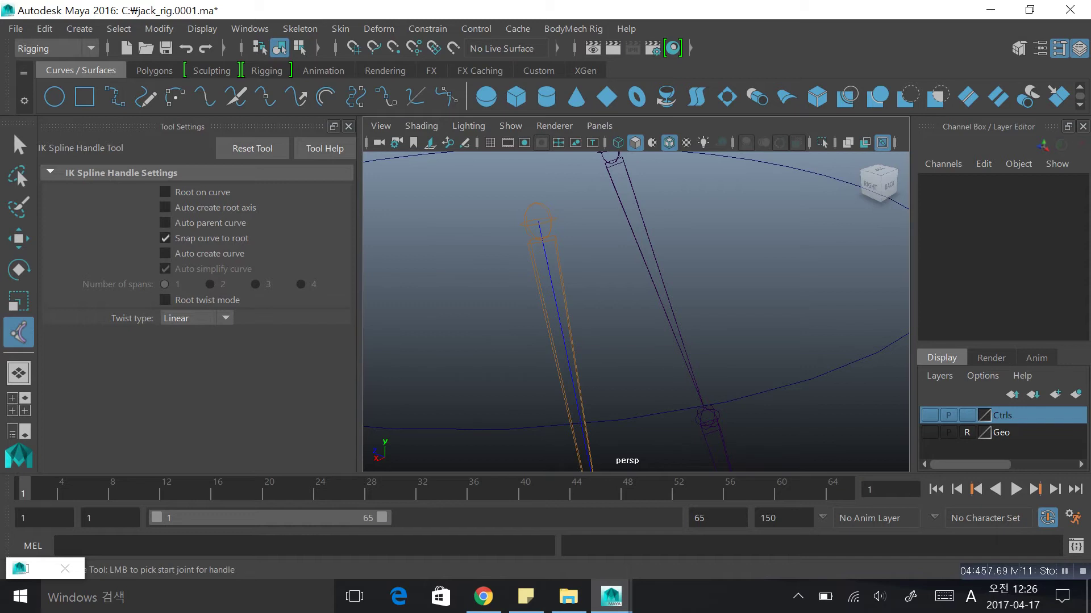
{"action": "left_click", "coordinate": [537, 221]}
{"action": "right_click_drag", "start_coordinate": [704, 318], "coordinate": [579, 318], "text": "alt"}
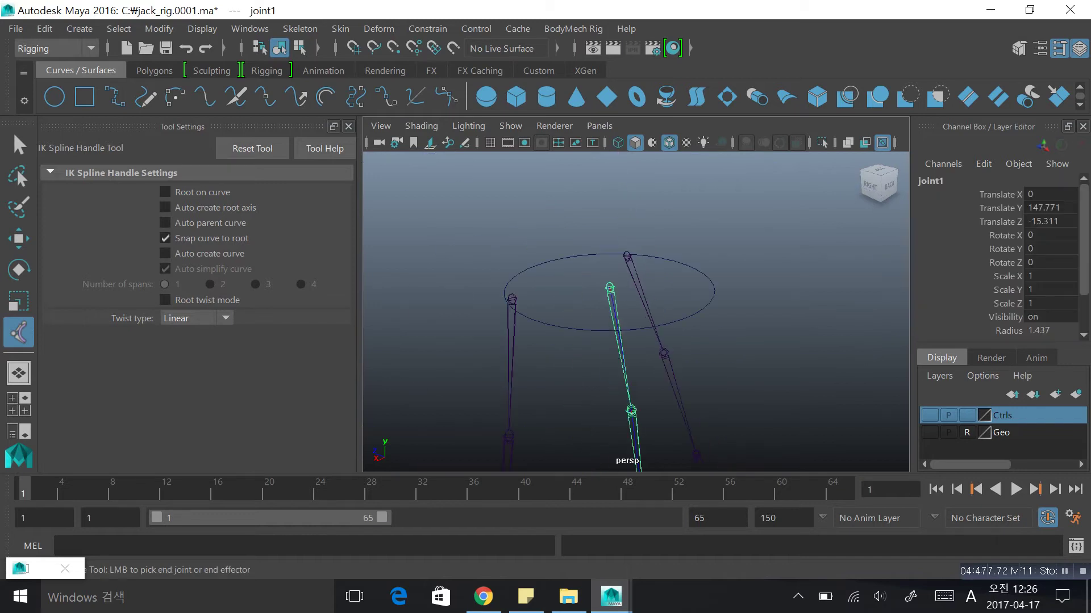
{"action": "middle_click_drag", "start_coordinate": [681, 432], "coordinate": [511, 68], "text": "alt"}
{"action": "middle_click_drag", "start_coordinate": [556, 392], "coordinate": [604, 307], "text": "alt"}
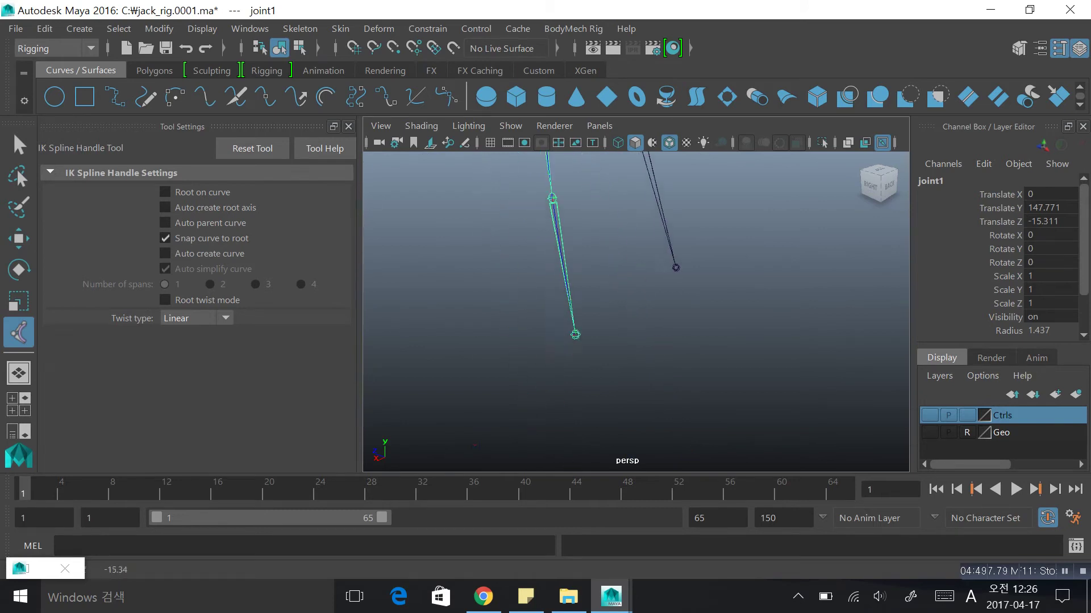
{"action": "scroll", "coordinate": [604, 307], "scroll_direction": "up", "scroll_amount": 4}
{"action": "middle_click_drag", "start_coordinate": [545, 340], "coordinate": [609, 325], "text": "alt"}
{"action": "scroll", "coordinate": [636, 312], "scroll_direction": "up", "scroll_amount": 3}
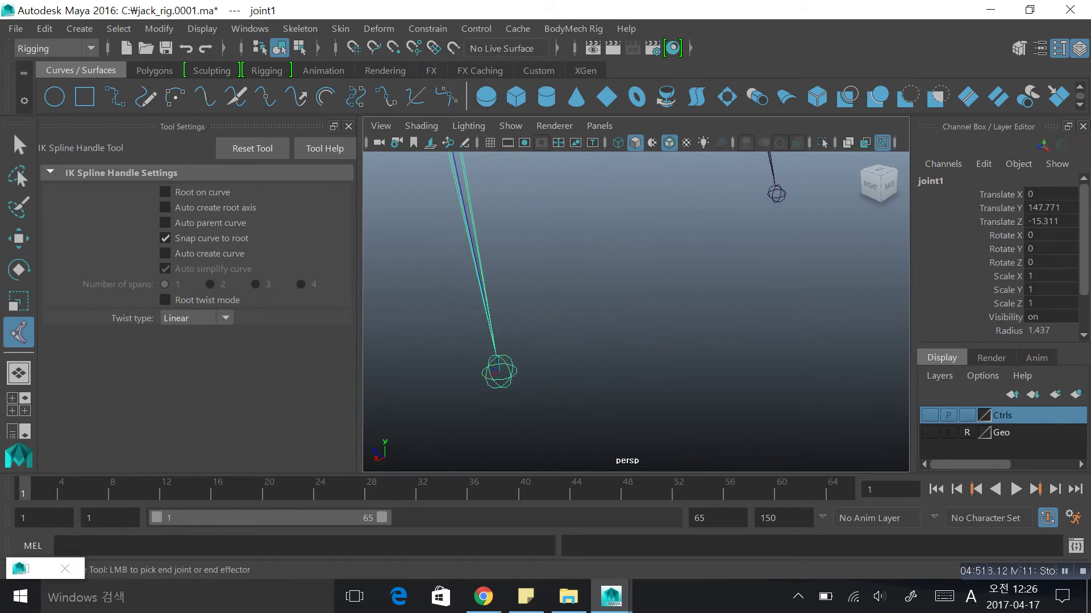
{"action": "left_click", "coordinate": [499, 372]}
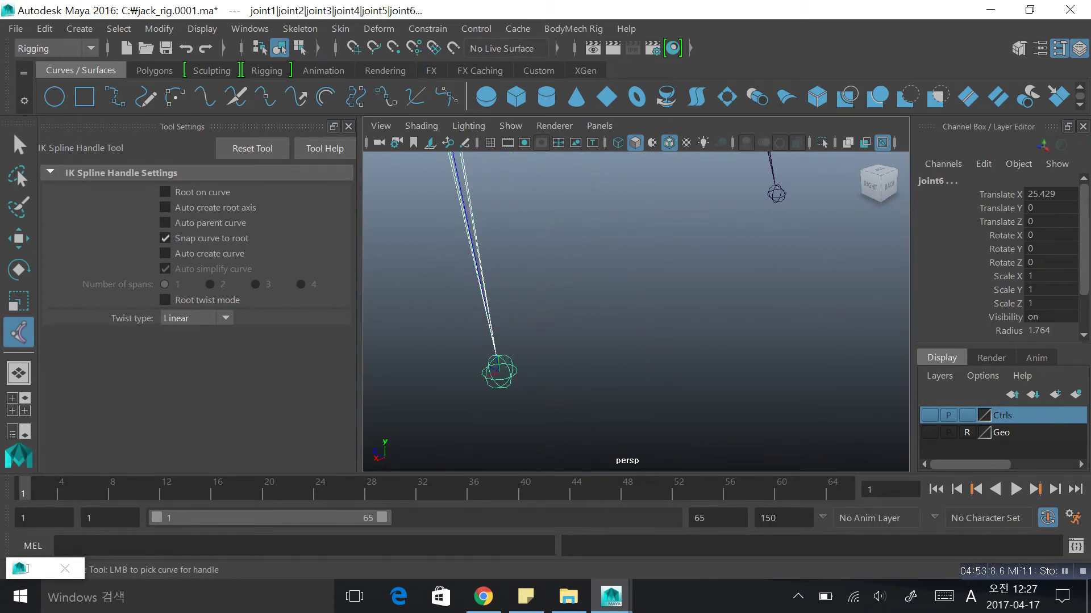
Step: Finish the IK spline handle by picking curve2, which runs along the middle joint chain, as its driving curve
{"action": "middle_click_drag", "start_coordinate": [568, 273], "coordinate": [633, 418], "text": "alt"}
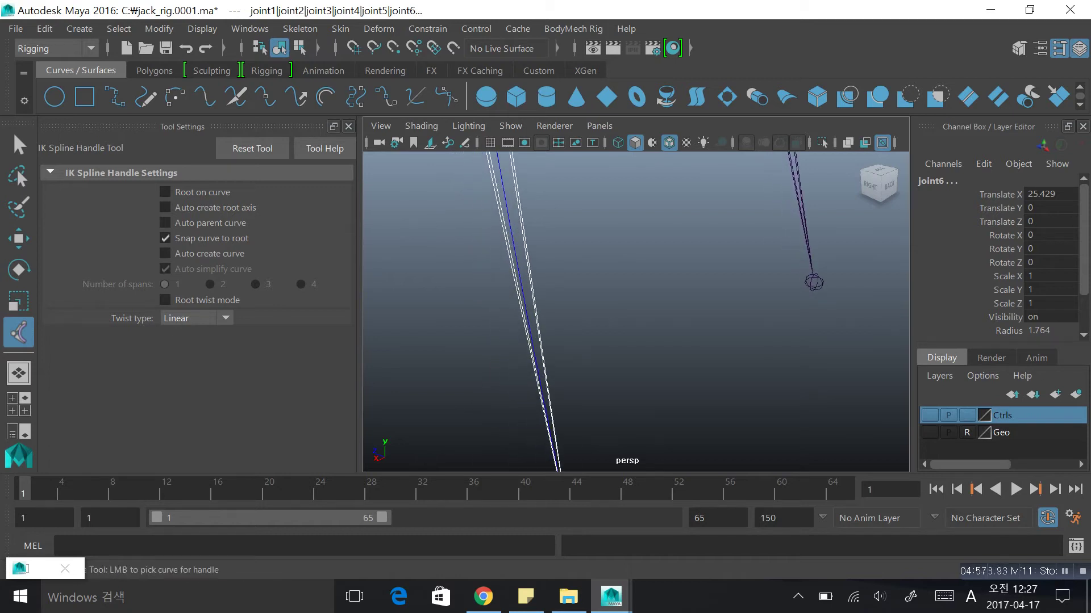
{"action": "left_click", "coordinate": [527, 309]}
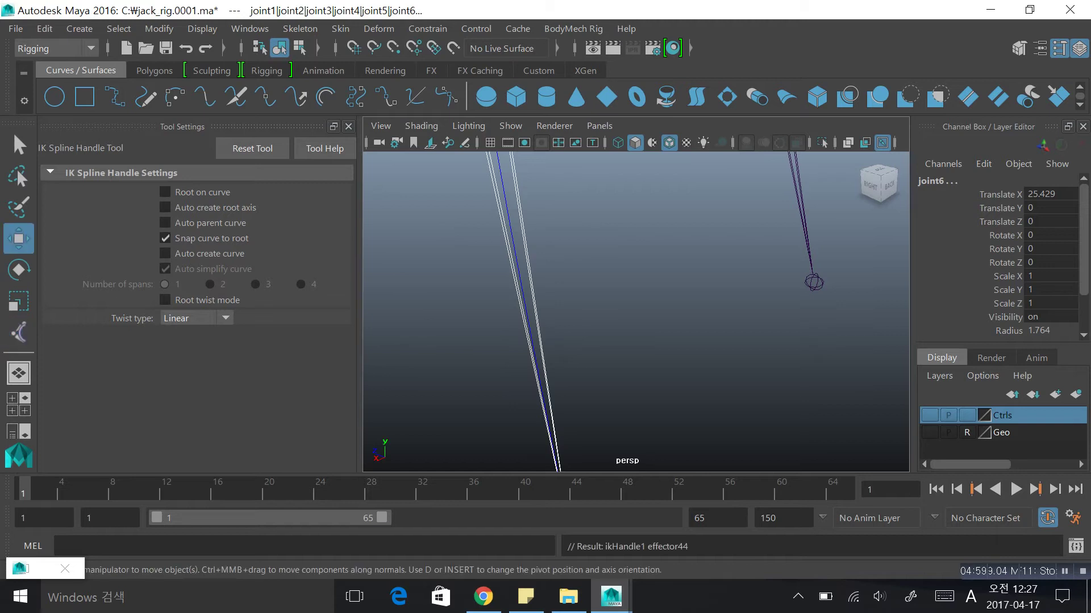
{"action": "scroll", "coordinate": [636, 312], "scroll_direction": "down", "scroll_amount": 5}
{"action": "scroll", "coordinate": [636, 312], "scroll_direction": "down", "scroll_amount": 1}
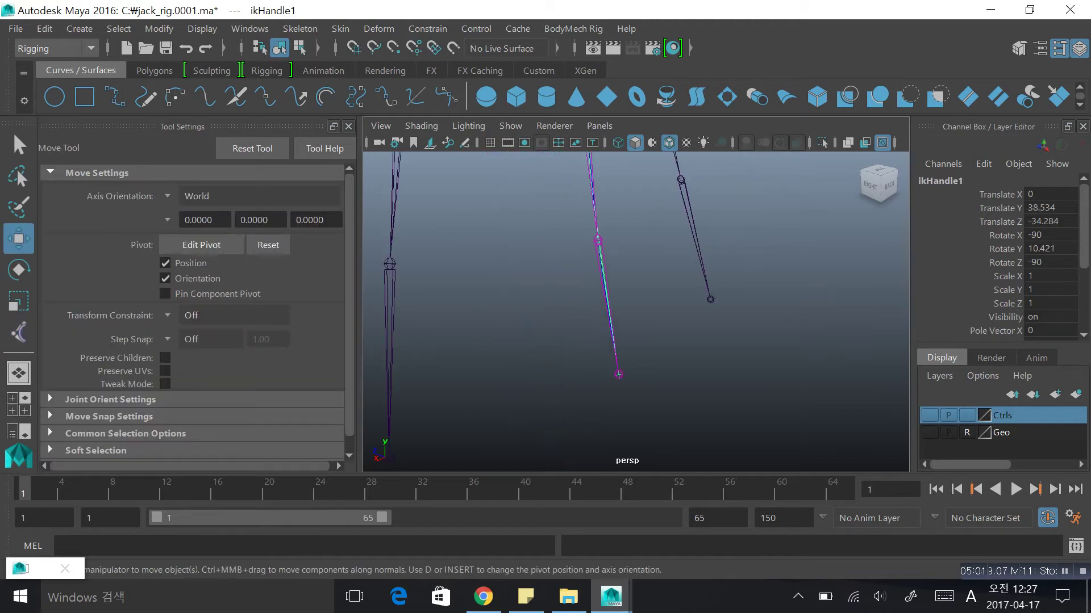
{"action": "middle_click_drag", "start_coordinate": [637, 255], "coordinate": [631, 382], "text": "alt"}
{"action": "scroll", "coordinate": [636, 312], "scroll_direction": "down", "scroll_amount": 4}
{"action": "middle_click_drag", "start_coordinate": [636, 312], "coordinate": [595, 379], "text": "alt"}
{"action": "scroll", "coordinate": [636, 311], "scroll_direction": "down", "scroll_amount": 3}
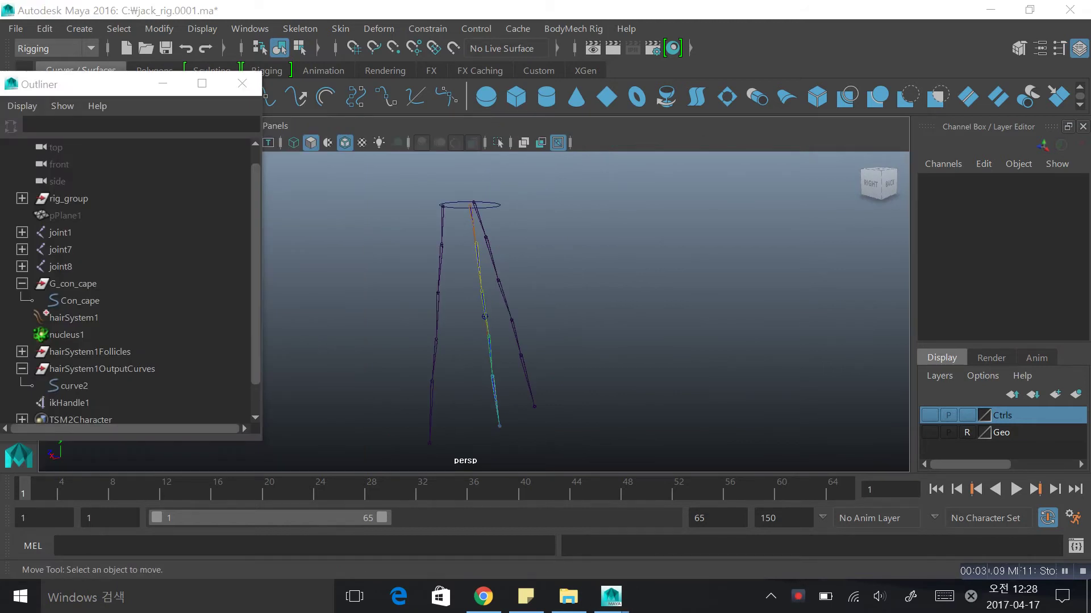
Step: Parent joint1 and the hairSystem1Follicles group under the Con_cape control
{"action": "left_click_drag", "start_coordinate": [573, 273], "coordinate": [494, 299], "text": "alt"}
{"action": "left_click", "coordinate": [60, 233]}
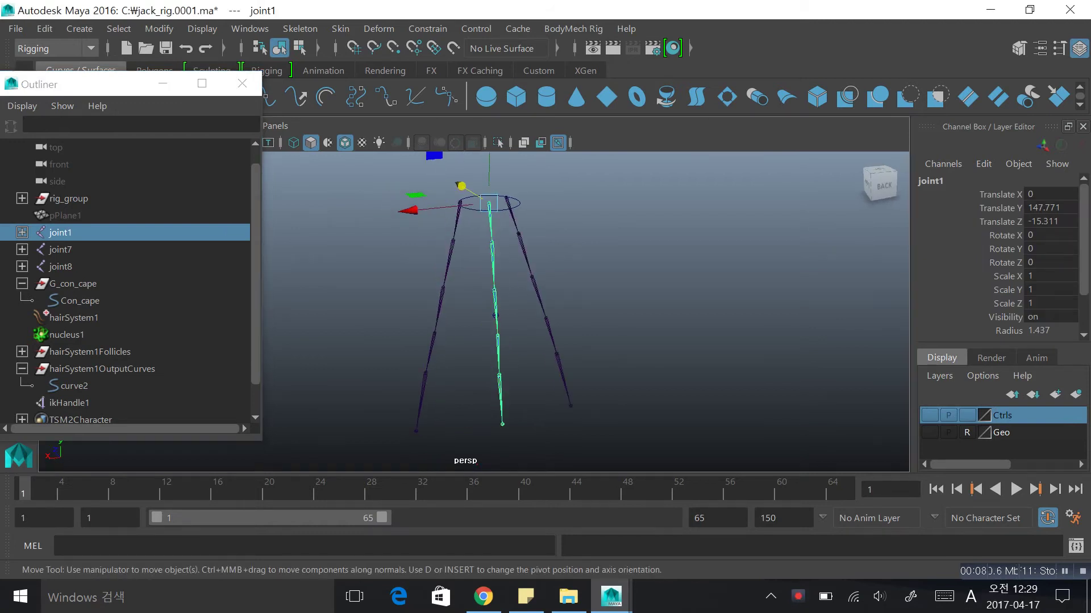
{"action": "scroll", "coordinate": [125, 284], "scroll_direction": "down", "scroll_amount": 1}
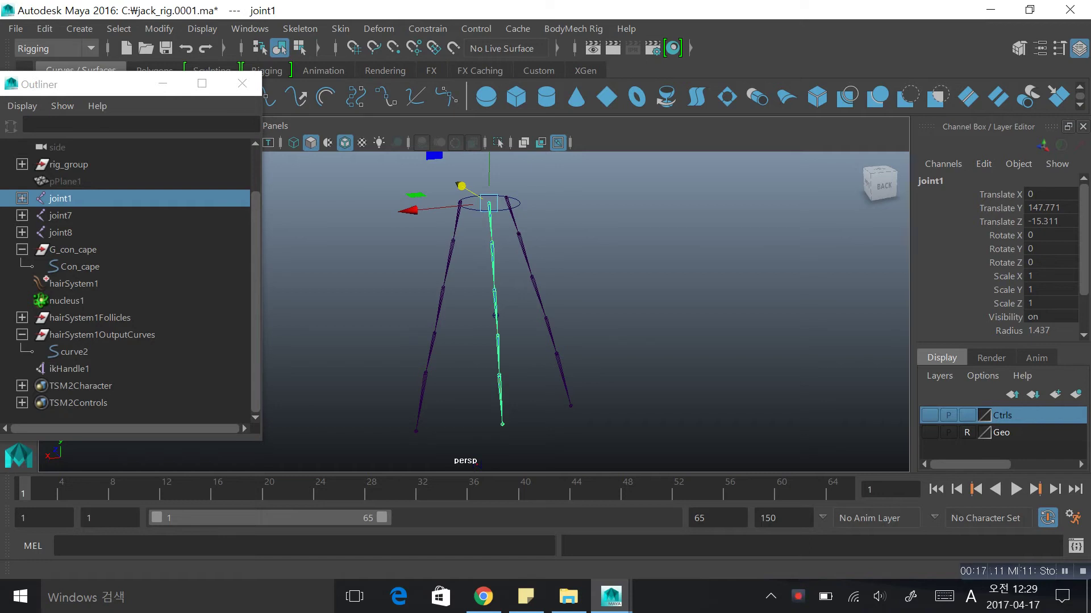
{"action": "left_click", "coordinate": [22, 318]}
{"action": "left_click", "coordinate": [33, 335]}
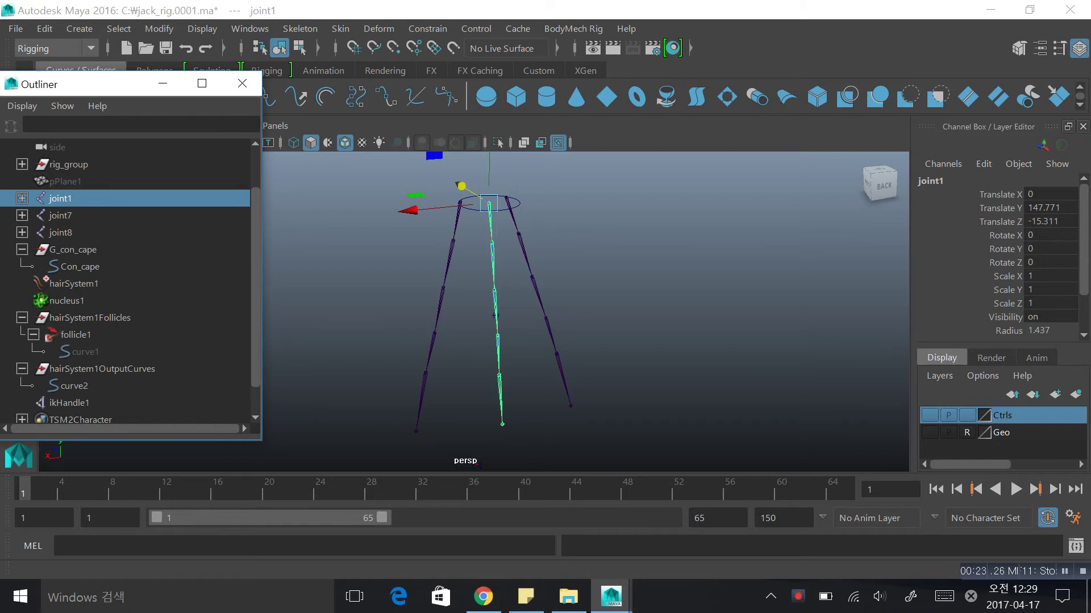
{"action": "left_click", "coordinate": [90, 318], "text": "ctrl"}
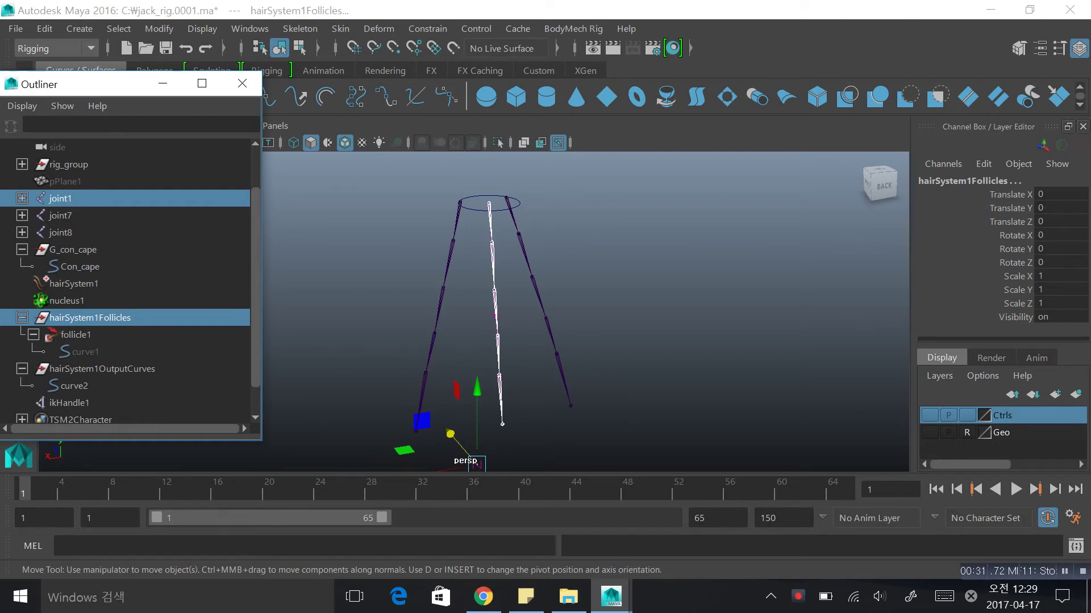
{"action": "left_click_drag", "start_coordinate": [596, 318], "coordinate": [693, 319], "text": "alt"}
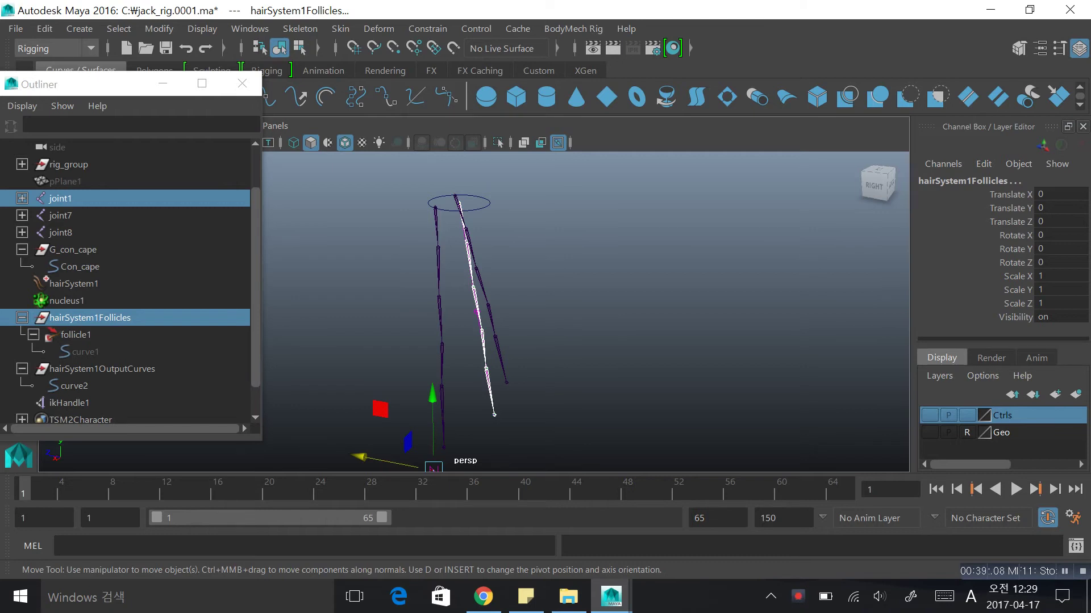
{"action": "left_click", "coordinate": [60, 199]}
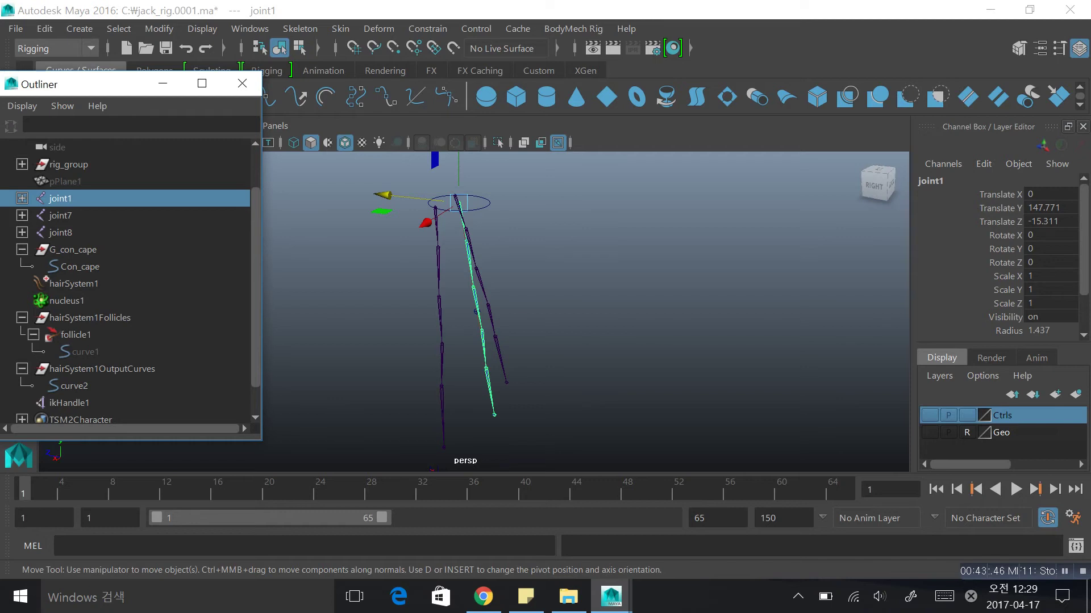
{"action": "left_click", "coordinate": [90, 318], "text": "ctrl"}
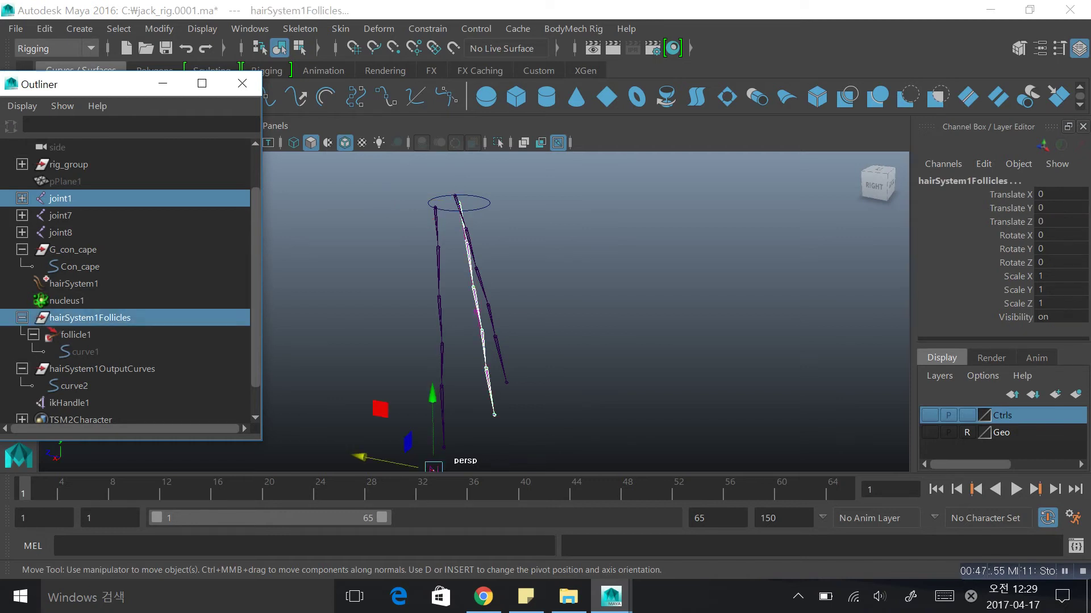
{"action": "middle_click_drag", "start_coordinate": [90, 318], "coordinate": [80, 267]}
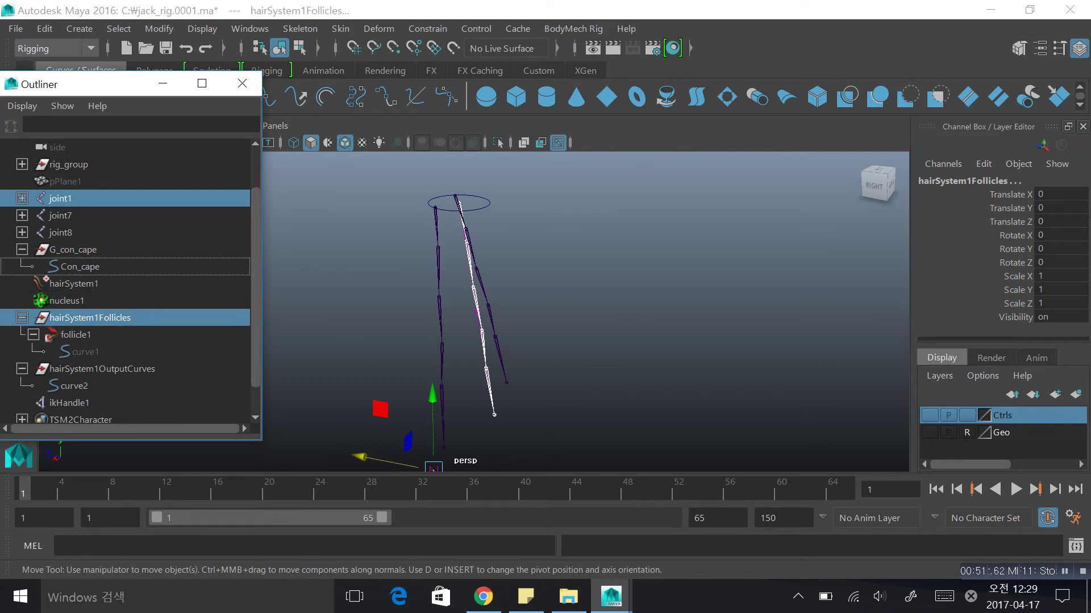
{"action": "middle_click_drag", "start_coordinate": [89, 319], "coordinate": [79, 267]}
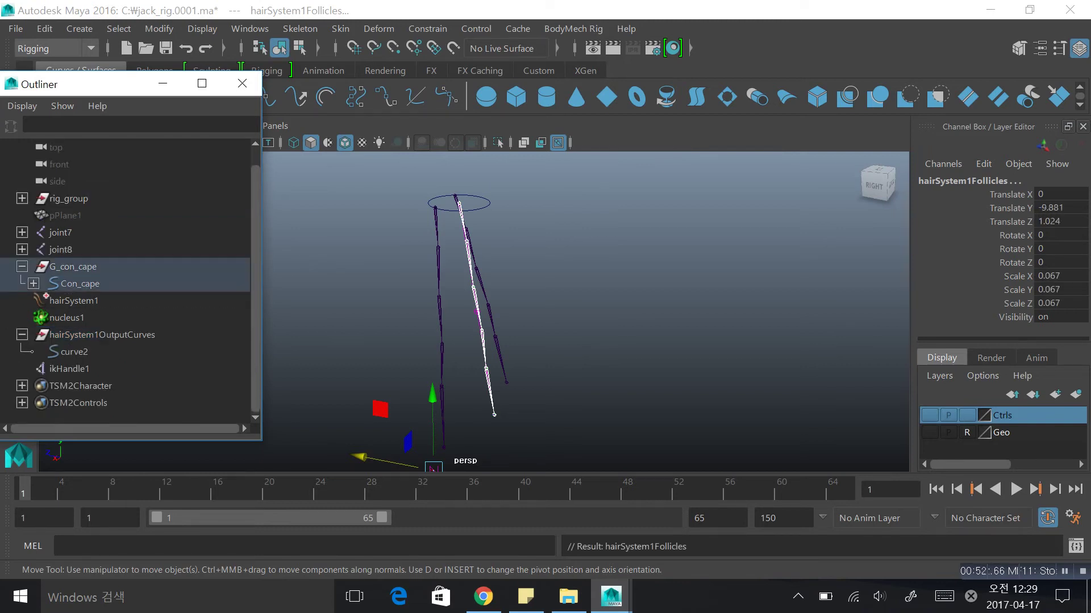
Step: Expand the Con_cape hierarchy down to joint1 and follicle1 to check the new parenting, and clear the selection
{"action": "left_click", "coordinate": [34, 283]}
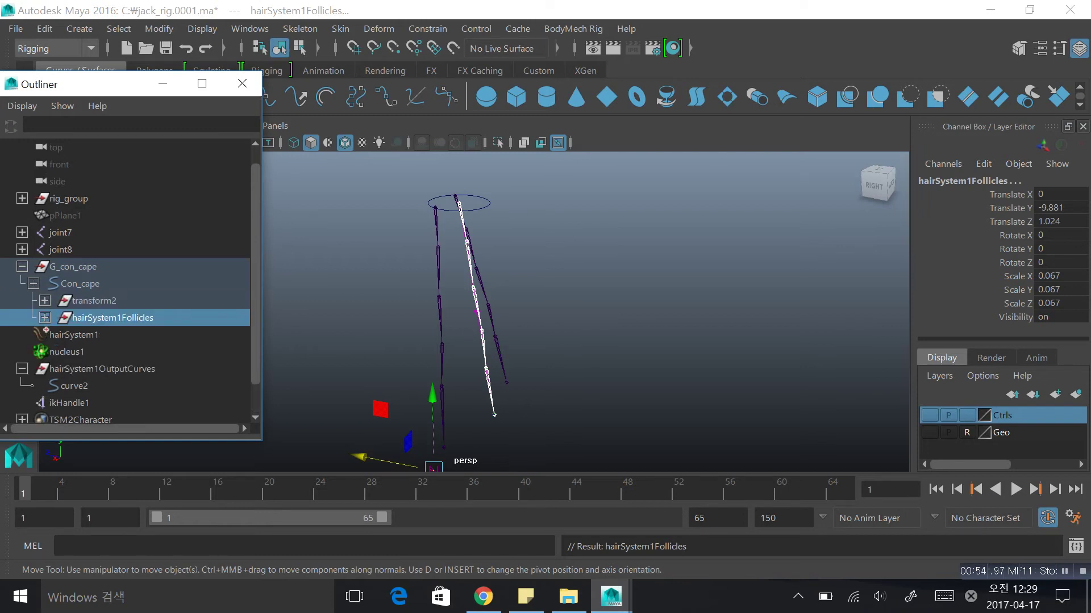
{"action": "left_click", "coordinate": [44, 301]}
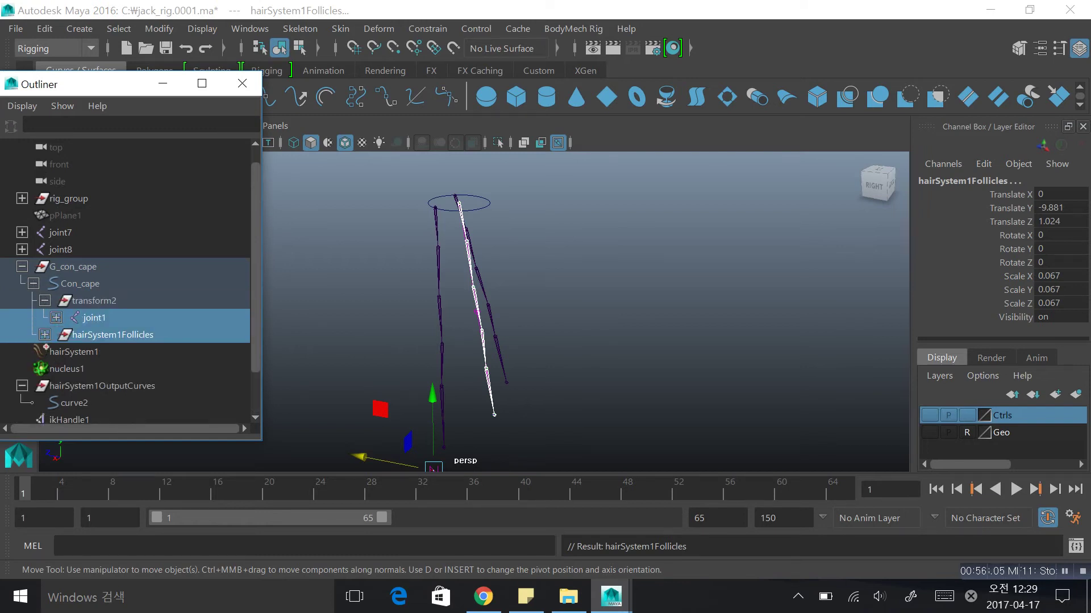
{"action": "left_click", "coordinate": [45, 335]}
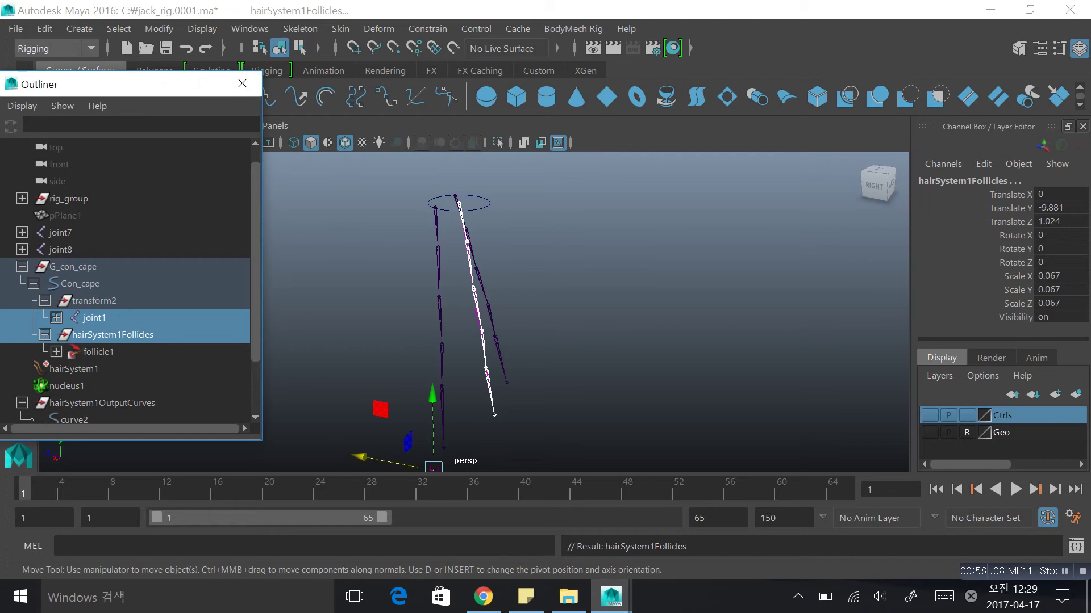
{"action": "left_click", "coordinate": [591, 301]}
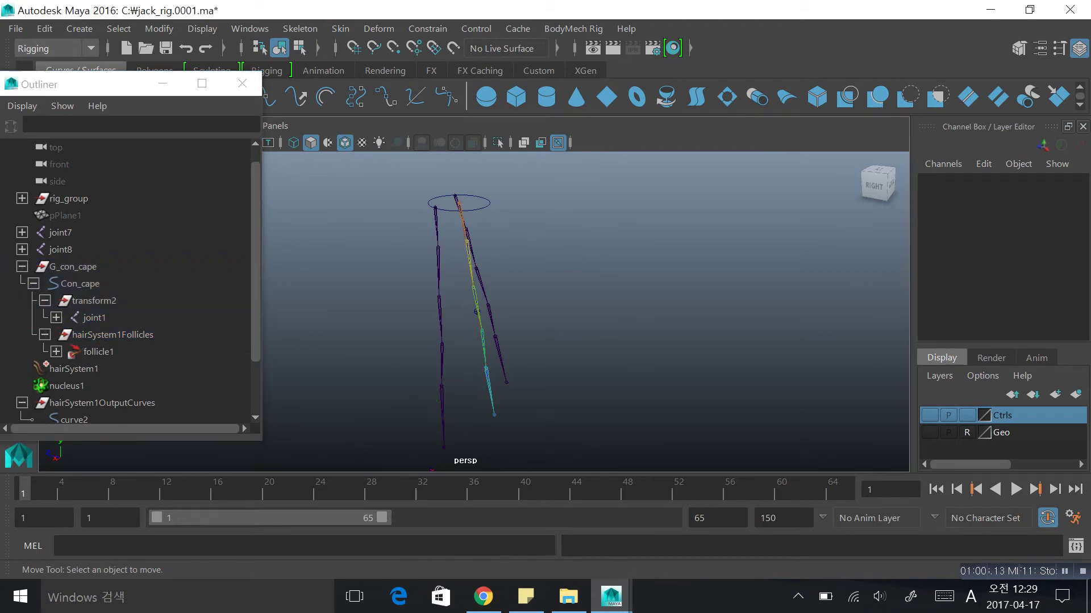
Step: Animate Con_cape moving back and forth along Z with keys at frame 1, about frame 23 and about frame 43
{"action": "left_click", "coordinate": [489, 200]}
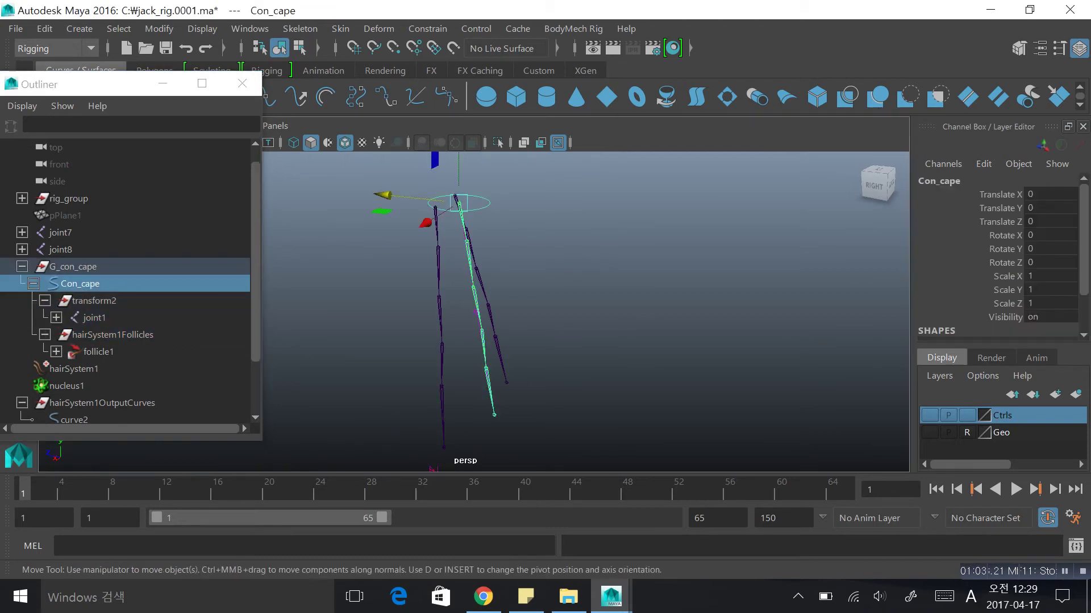
{"action": "key", "text": "s"}
{"action": "key", "text": "alt+v"}
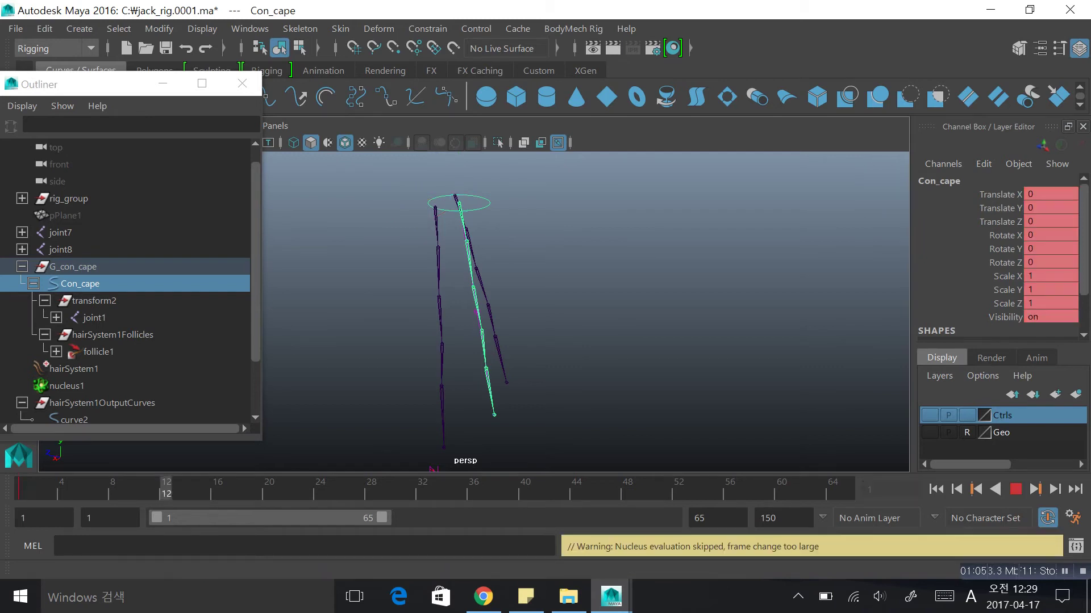
{"action": "key", "text": "alt+v"}
{"action": "left_click_drag", "start_coordinate": [385, 196], "coordinate": [343, 192]}
{"action": "key", "text": "alt+v"}
{"action": "key", "text": "alt+v"}
{"action": "key", "text": "alt+shift+v"}
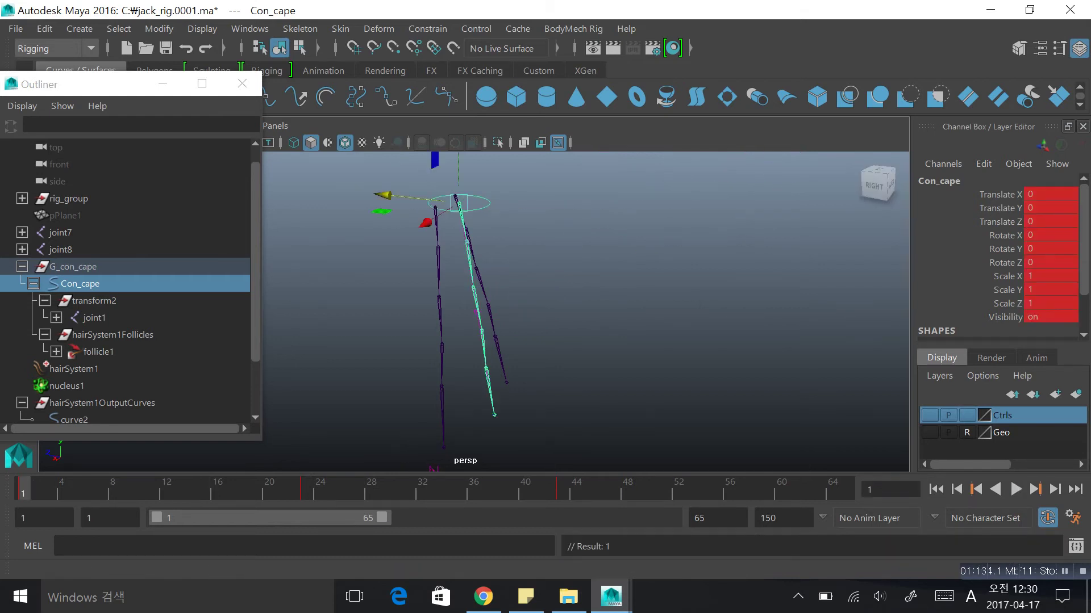
Step: Play the animation to check how the dynamic middle chain follows Con_cape, and return to frame 1
{"action": "key", "text": "alt+v"}
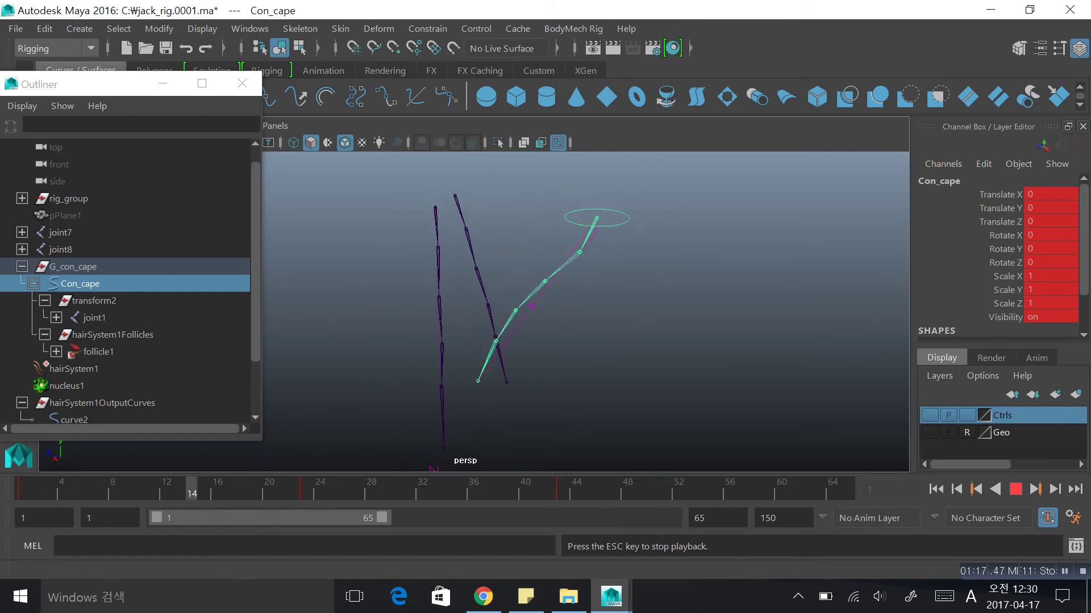
{"action": "key", "text": "Escape"}
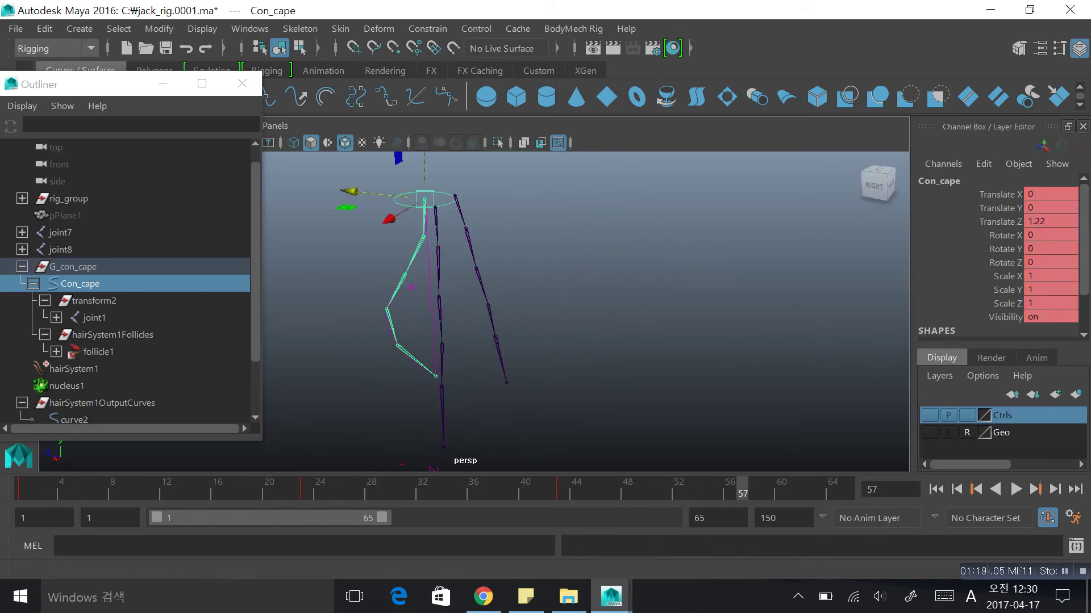
{"action": "key", "text": "alt+shift+v"}
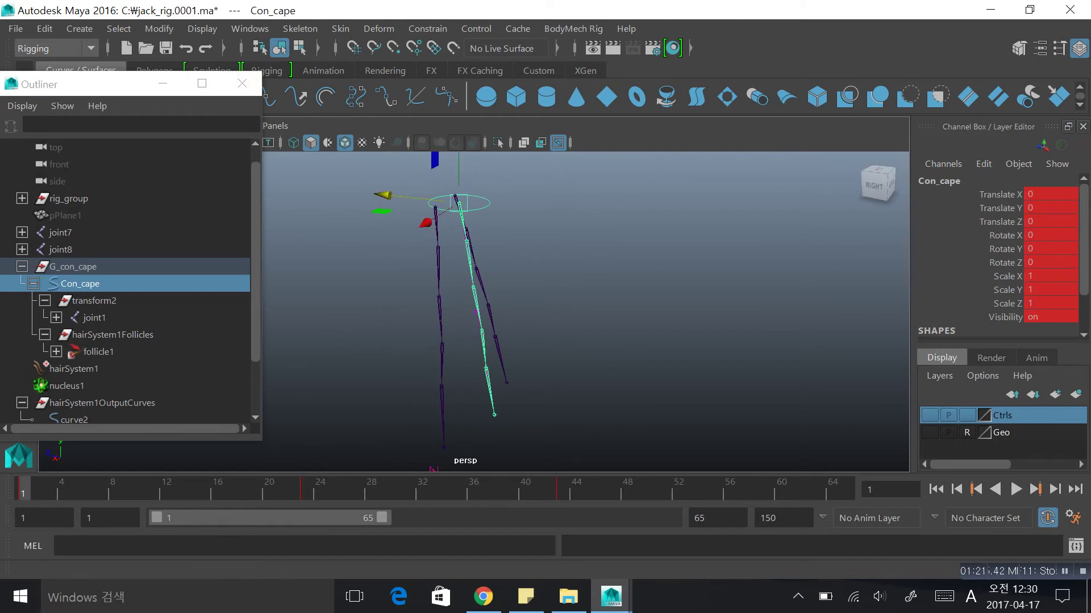
Step: Unhide the pPlane1 cape mesh and play the animation to check how it deforms with the joint chains
{"action": "left_click", "coordinate": [65, 216]}
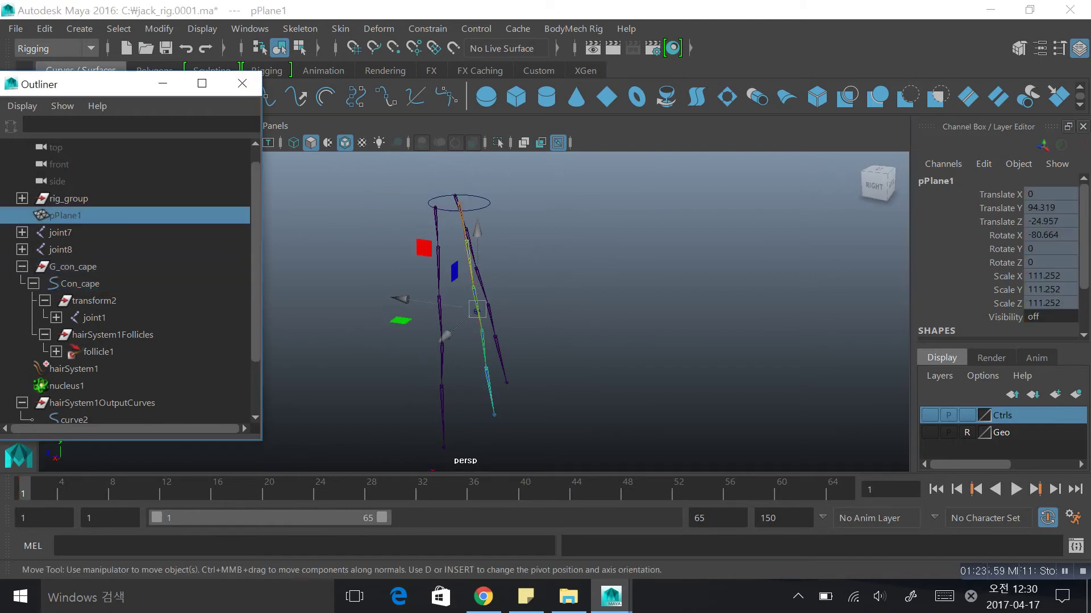
{"action": "key", "text": "shift+h"}
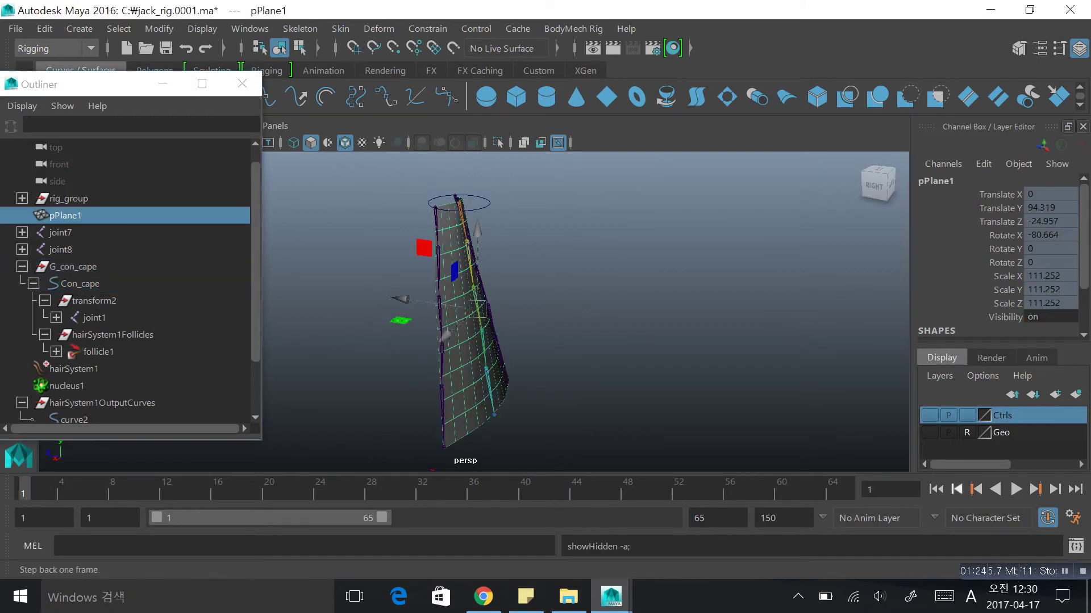
{"action": "key", "text": "alt+v"}
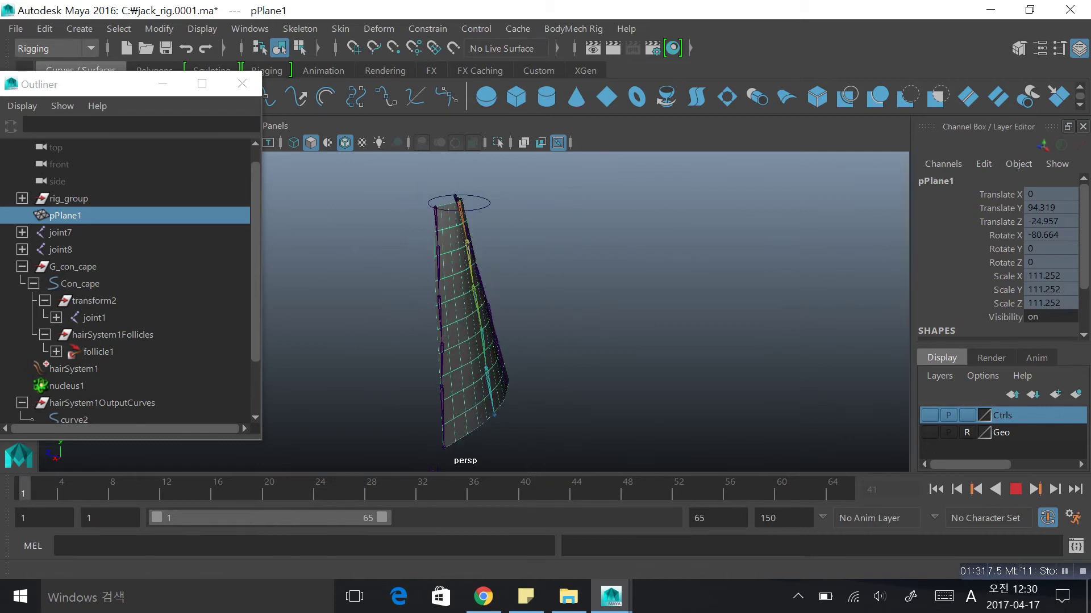
{"action": "key", "text": "Escape"}
{"action": "left_click_drag", "start_coordinate": [568, 318], "coordinate": [494, 307], "text": "alt"}
{"action": "right_click_drag", "start_coordinate": [495, 307], "coordinate": [556, 312], "text": "alt"}
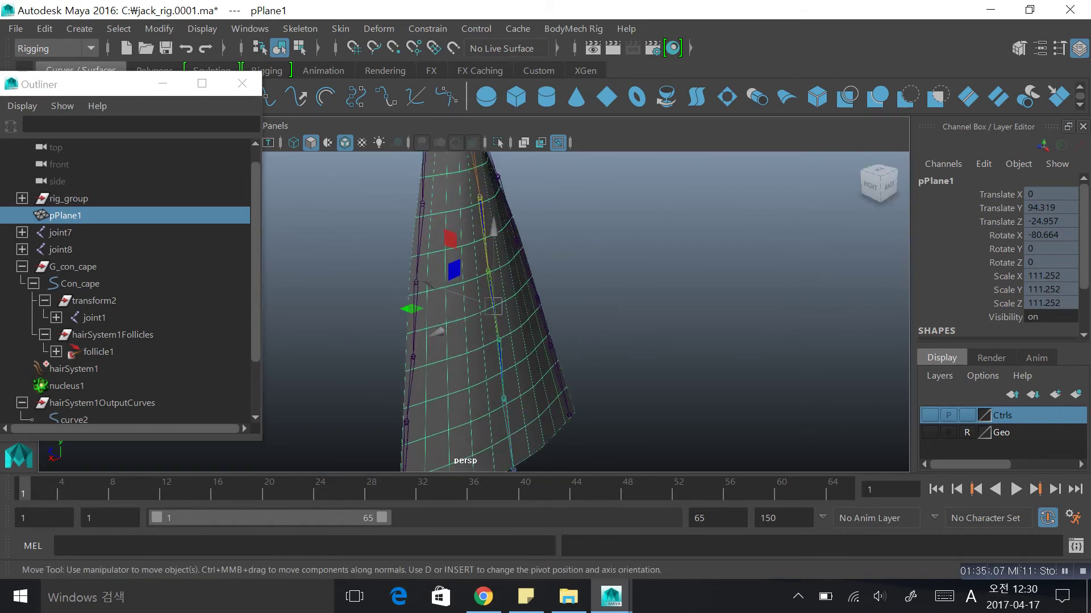
Step: Select curve2 under hairSystem1OutputCurves and open the Dynamic Properties of hairSystemShape1 in the Attribute Editor
{"action": "left_click", "coordinate": [22, 266]}
{"action": "left_click", "coordinate": [74, 353]}
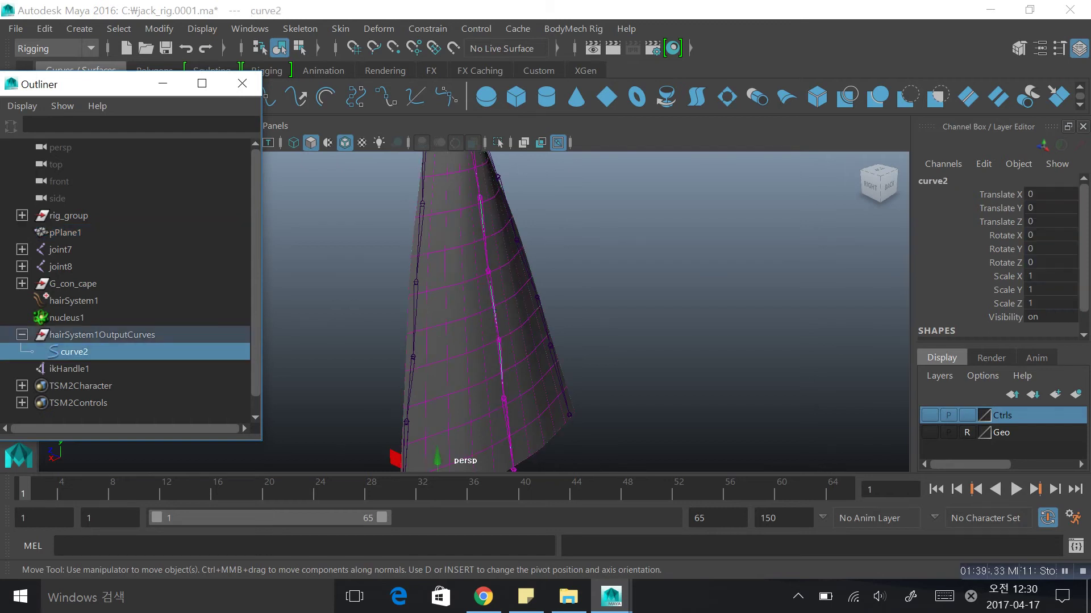
{"action": "key", "text": "ctrl+a"}
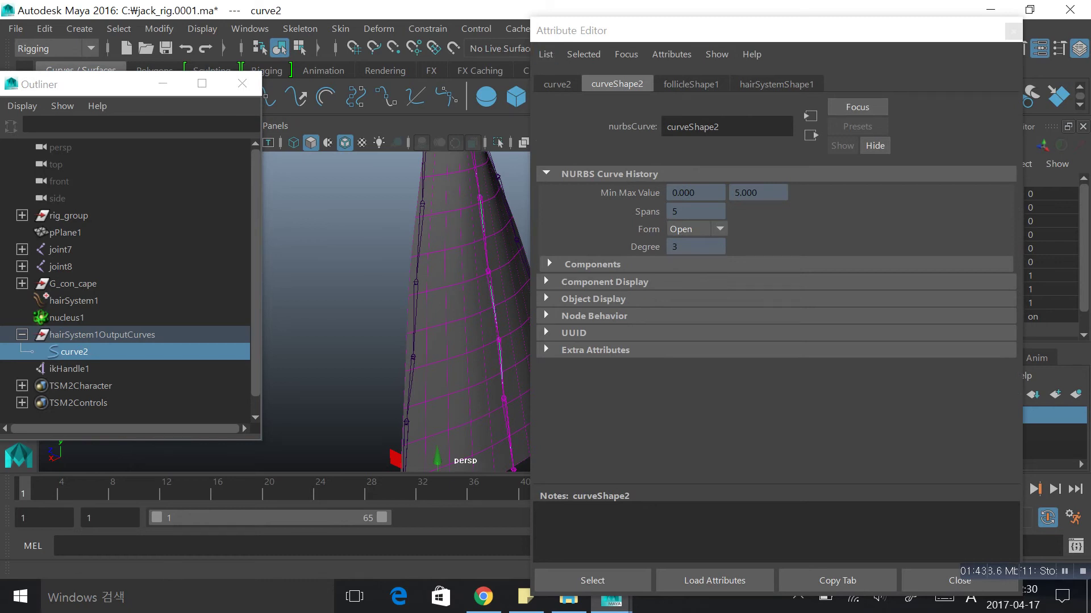
{"action": "left_click_drag", "start_coordinate": [619, 30], "coordinate": [679, 24]}
{"action": "key", "text": "f"}
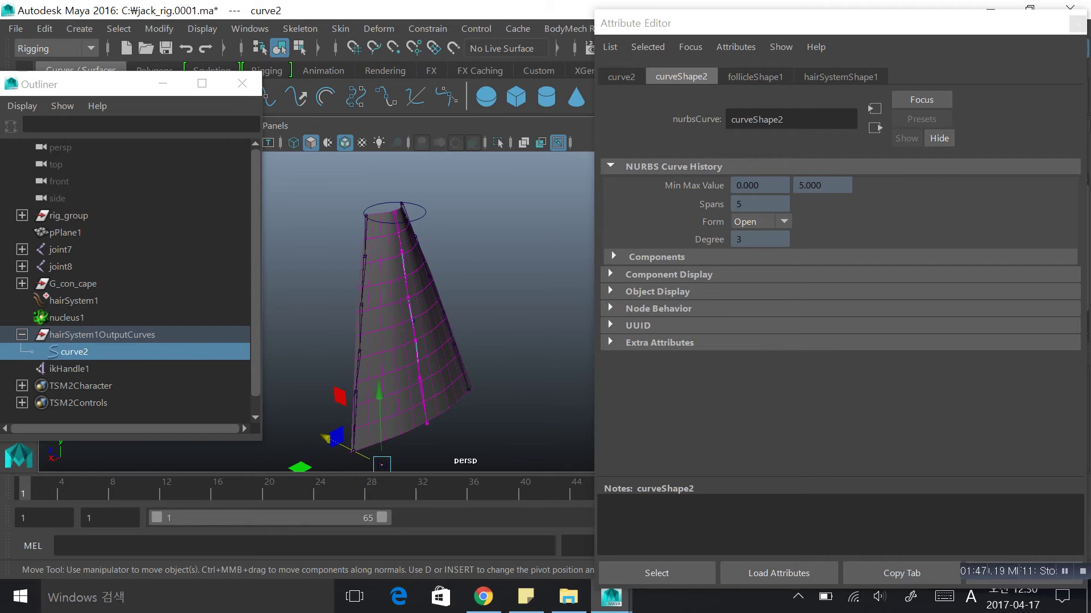
{"action": "left_click", "coordinate": [841, 77]}
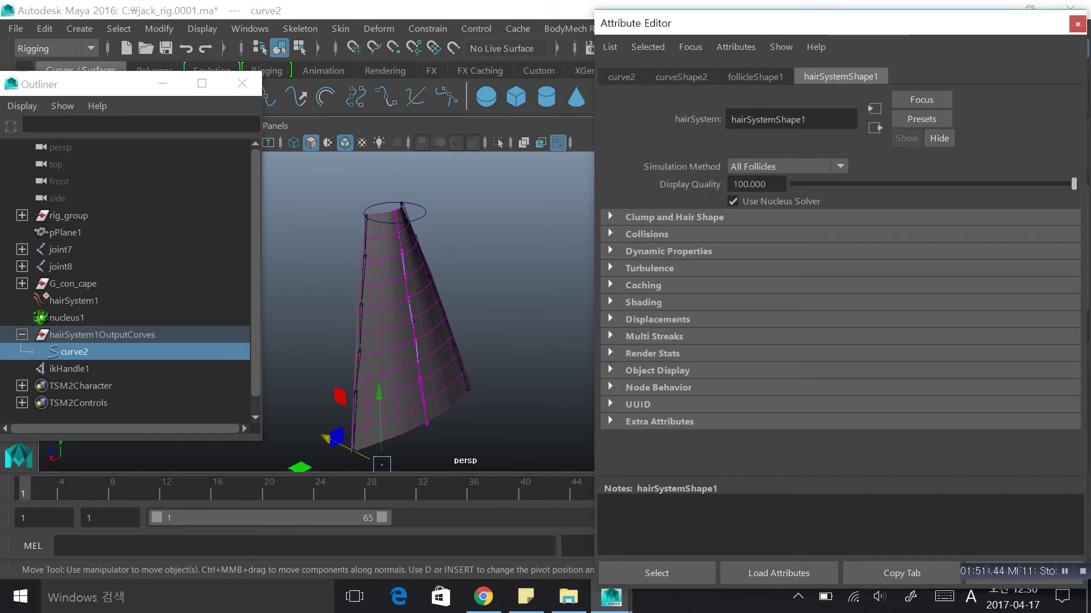
{"action": "left_click", "coordinate": [668, 251]}
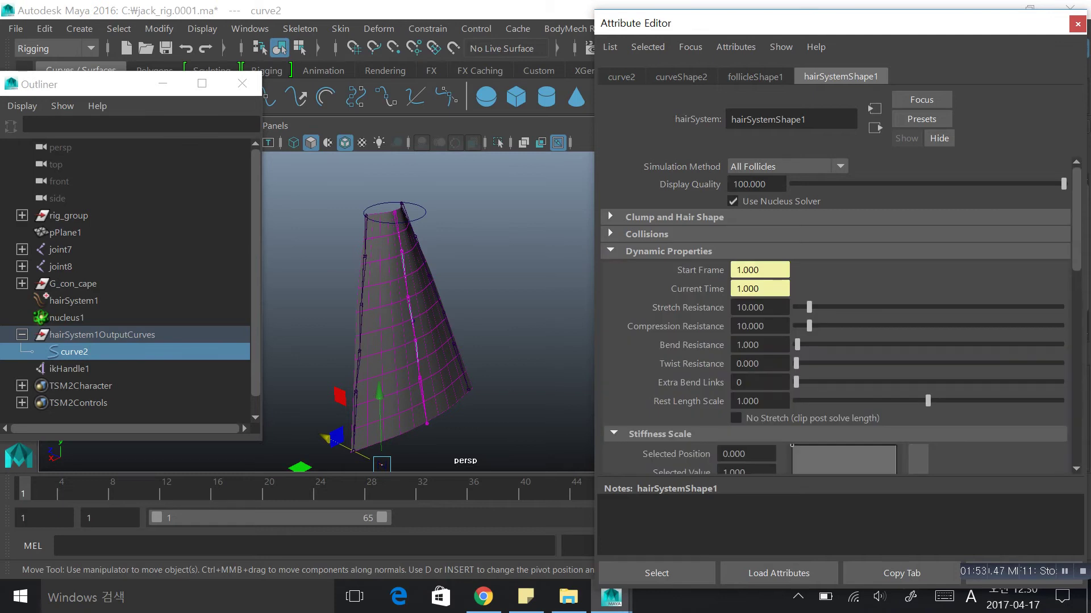
Step: Look through the Dynamic Properties of hairSystemShape1, including the Stiffness Scale, Start Curve Attract and Forces settings
{"action": "scroll", "coordinate": [835, 316], "scroll_direction": "down", "scroll_amount": 5}
{"action": "scroll", "coordinate": [835, 316], "scroll_direction": "up", "scroll_amount": 5}
{"action": "scroll", "coordinate": [835, 316], "scroll_direction": "down", "scroll_amount": 9}
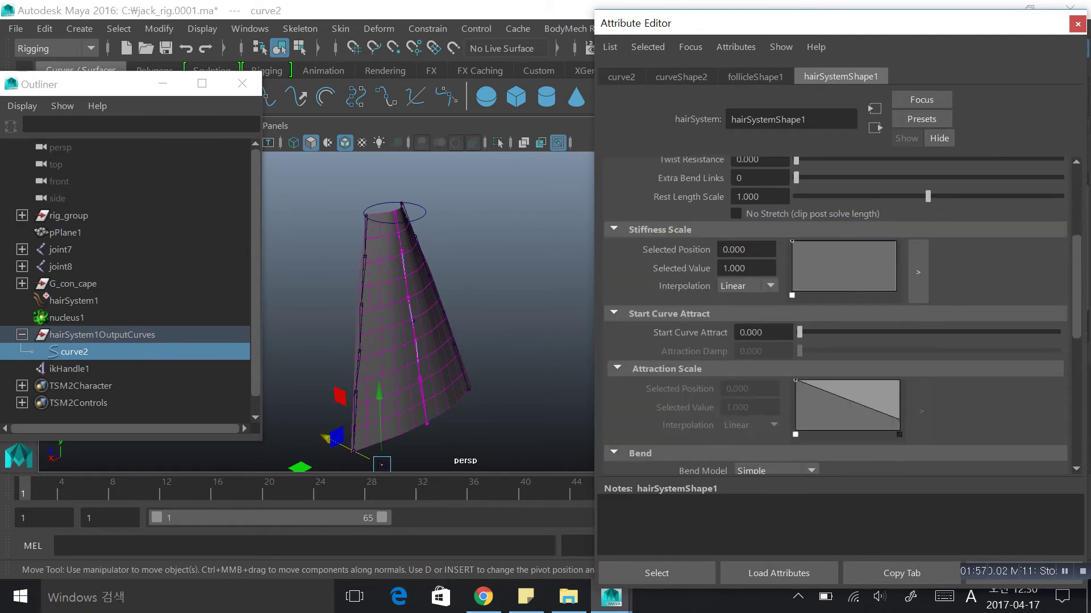
{"action": "scroll", "coordinate": [835, 315], "scroll_direction": "up", "scroll_amount": 8}
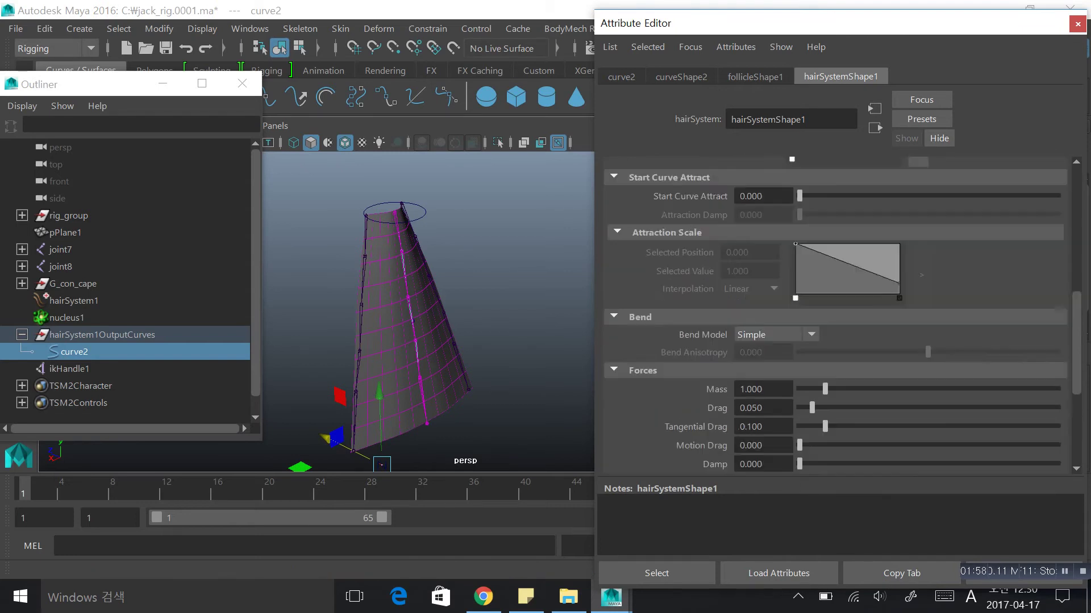
{"action": "scroll", "coordinate": [835, 315], "scroll_direction": "down", "scroll_amount": 3}
{"action": "scroll", "coordinate": [835, 316], "scroll_direction": "down", "scroll_amount": 5}
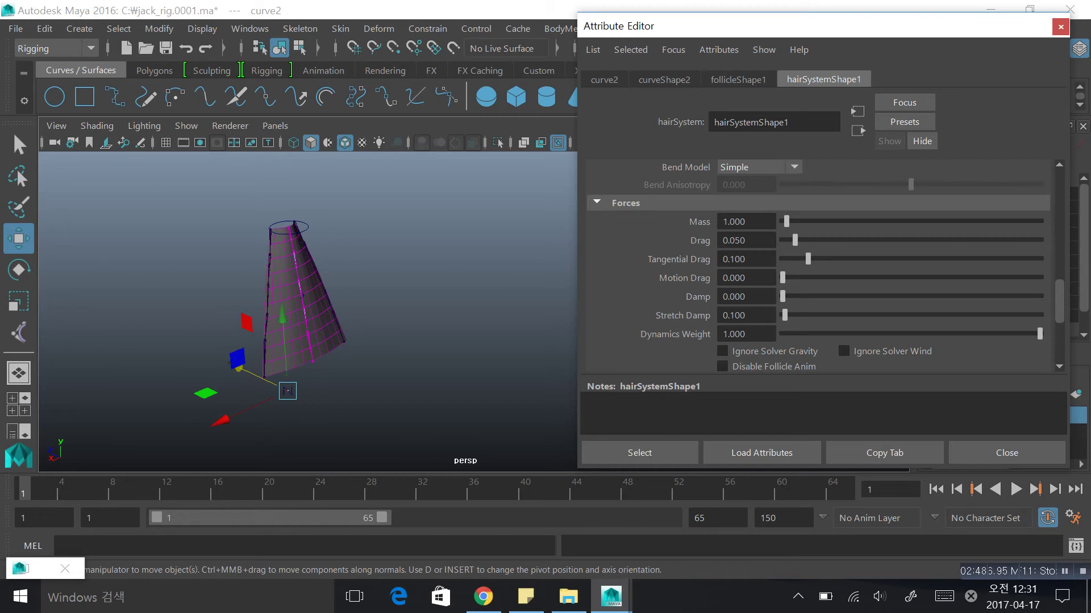
{"action": "scroll", "coordinate": [826, 266], "scroll_direction": "up", "scroll_amount": 4}
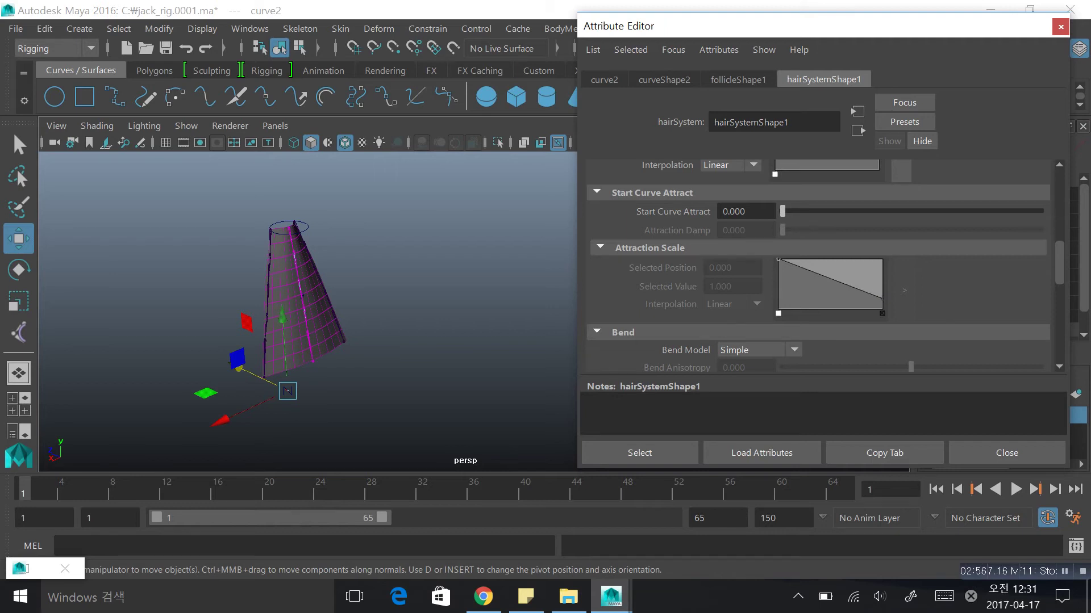
Step: Try a Start Curve Attract of 0.5 on hairSystemShape1, play the animation and return to frame 1
{"action": "left_click_drag", "start_coordinate": [782, 211], "coordinate": [785, 212]}
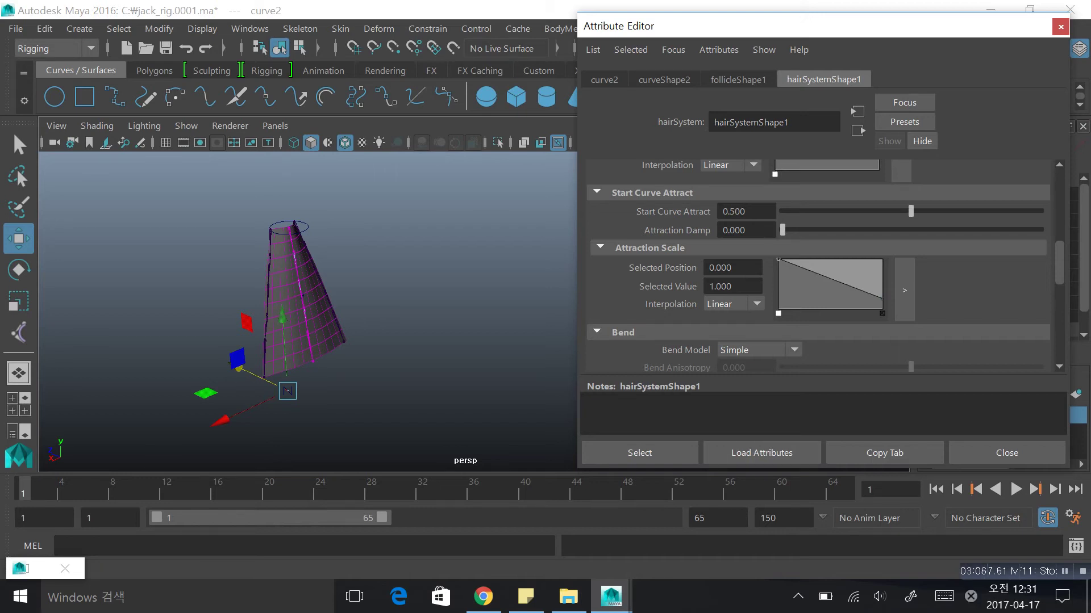
{"action": "key", "text": "alt+v"}
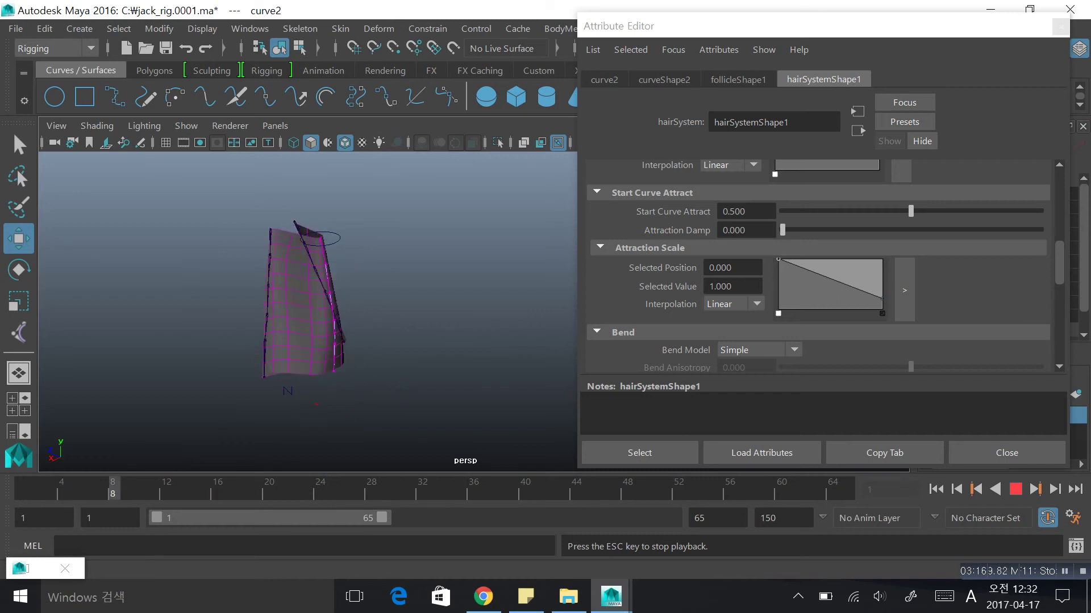
{"action": "key", "text": "Escape"}
{"action": "key", "text": "alt+shift+v"}
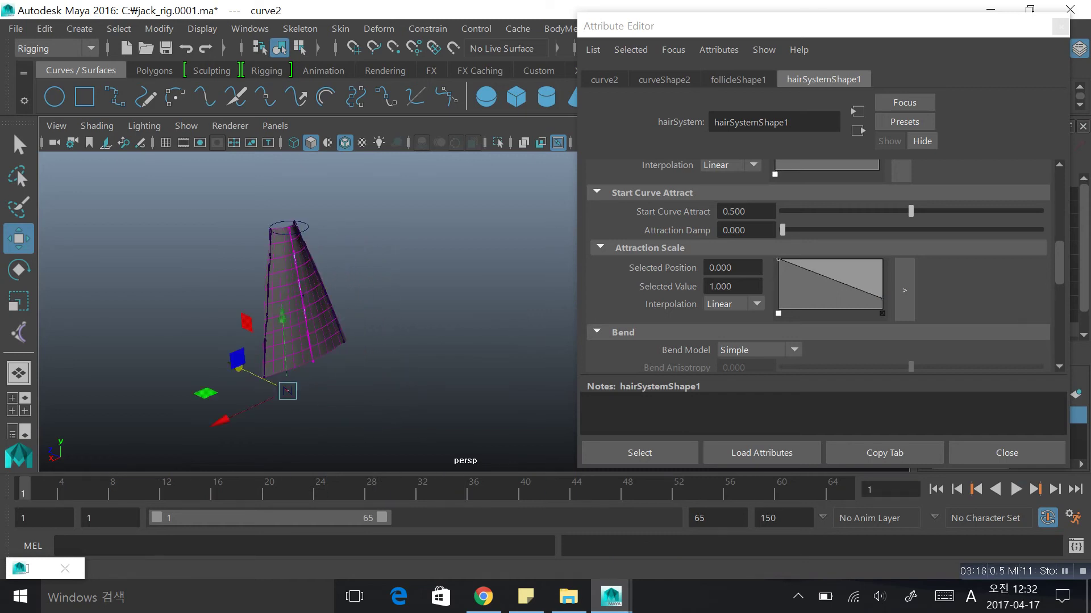
Step: Set Start Curve Attract to 0.1, play the animation to check the cape's swing, and rewind to frame 1
{"action": "left_click_drag", "start_coordinate": [751, 212], "coordinate": [729, 212]}
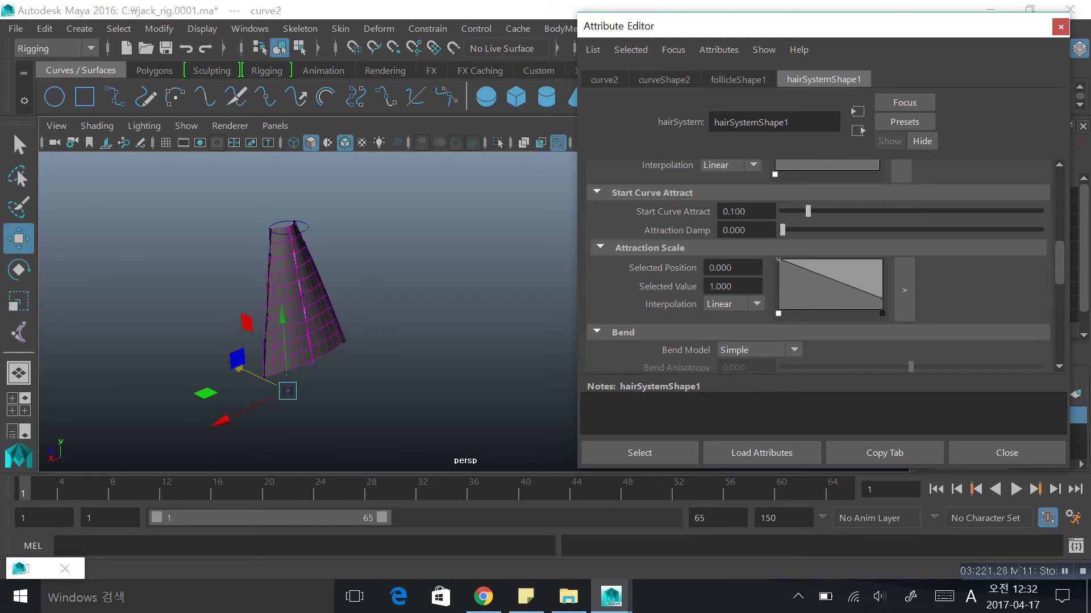
{"action": "left_click", "coordinate": [1015, 489]}
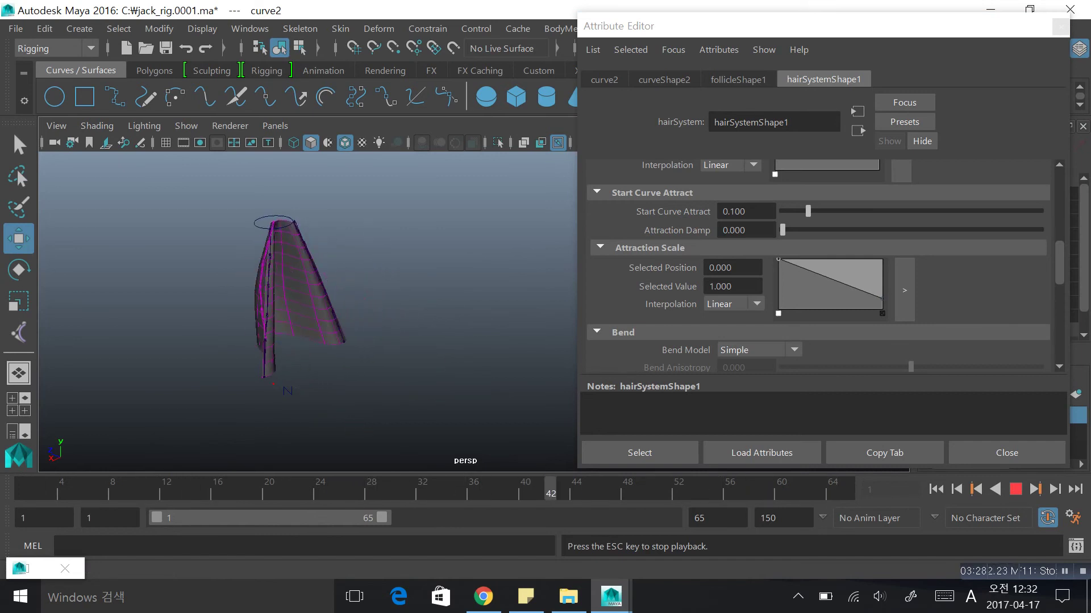
{"action": "key", "text": "Escape"}
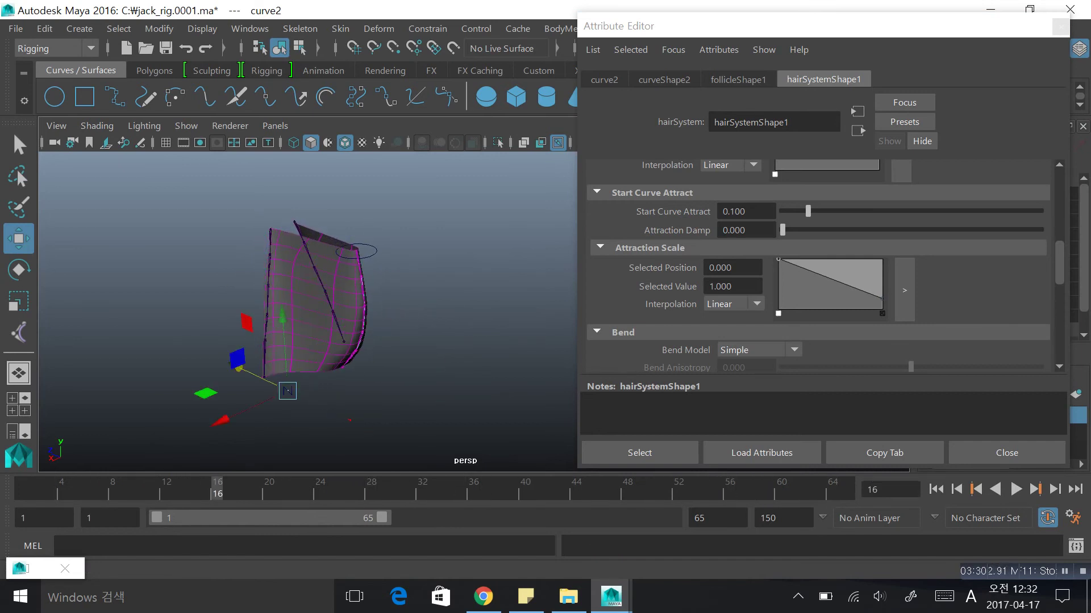
{"action": "key", "text": "alt+shift+v"}
Step: Try a Start Curve Attract of 0.05, play the animation and return to the first frame
{"action": "left_click_drag", "start_coordinate": [734, 212], "coordinate": [744, 211]}
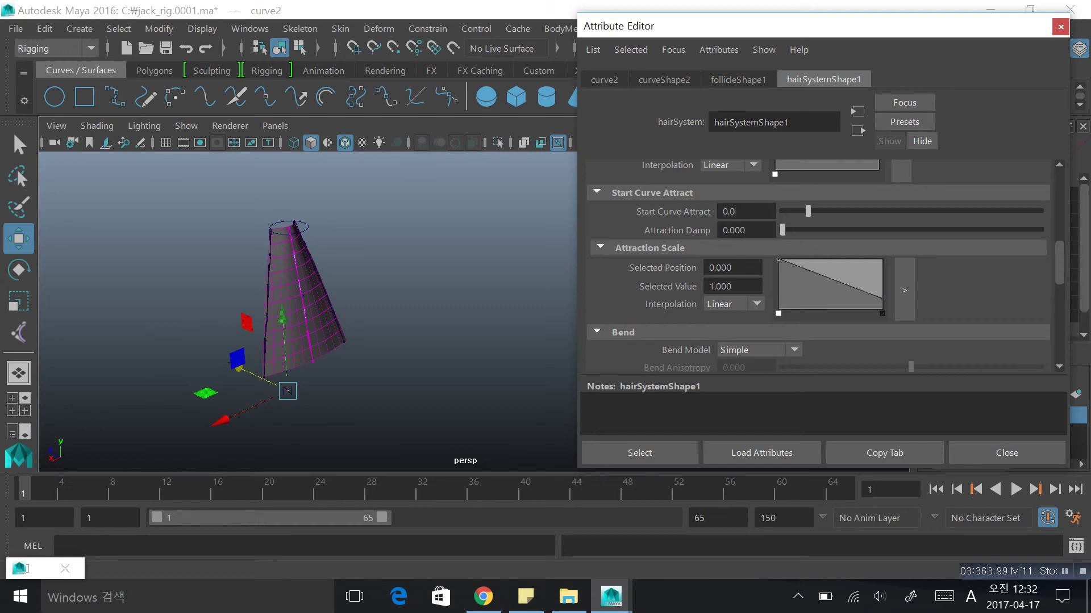
{"action": "type", "text": "05"}
{"action": "key", "text": "Return"}
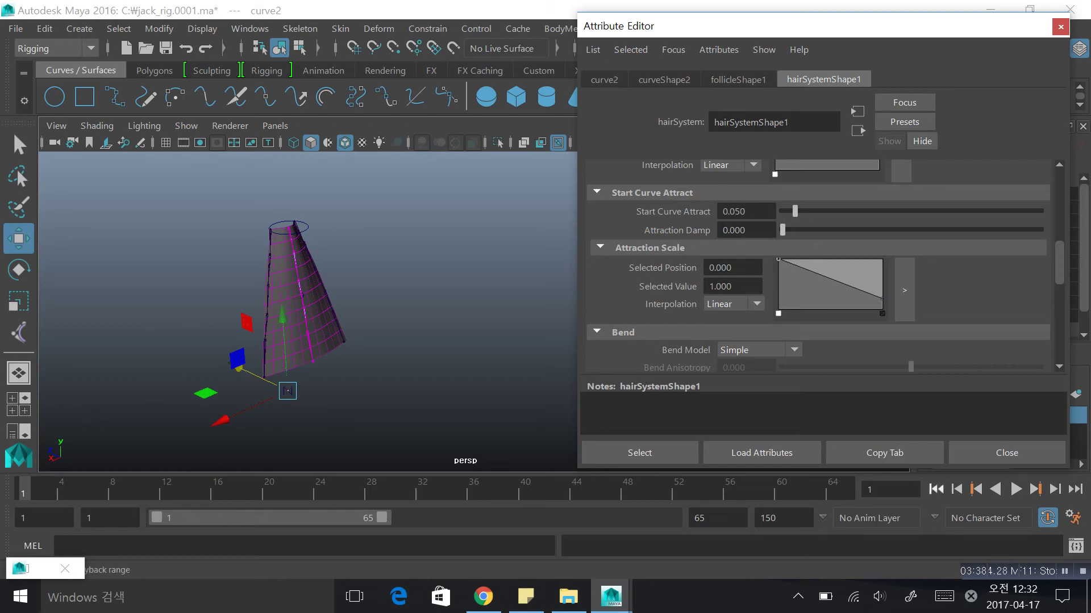
{"action": "key", "text": "alt+v"}
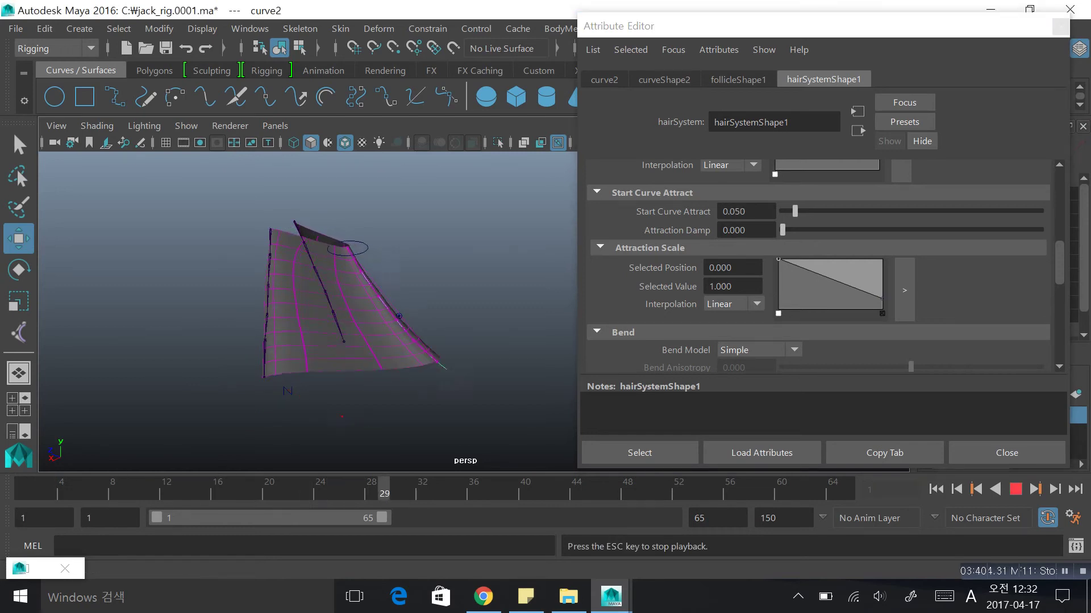
{"action": "key", "text": "Escape"}
{"action": "key", "text": "shift+alt+v"}
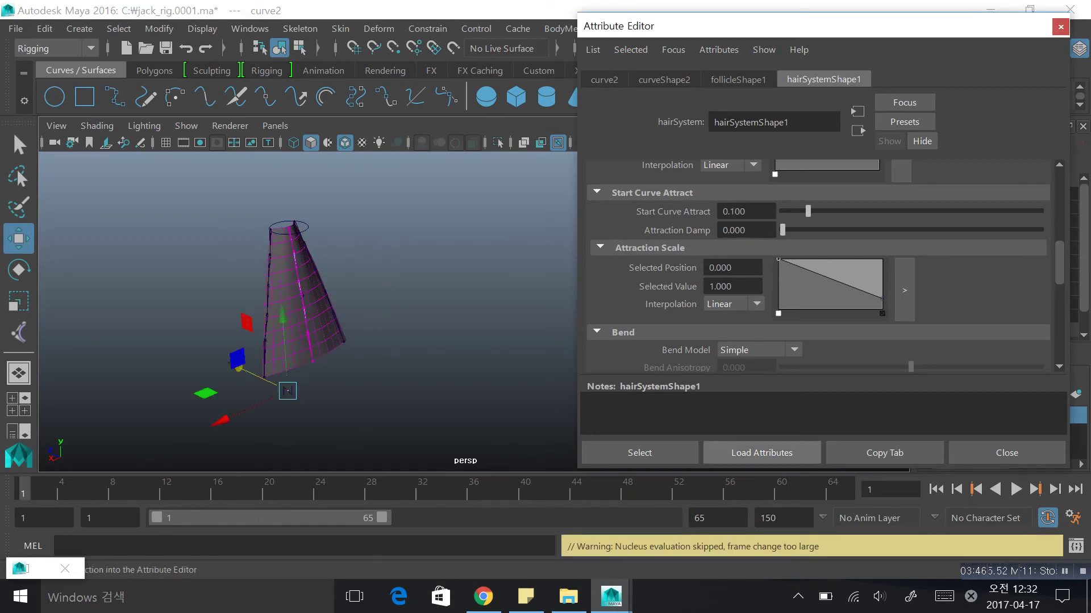
Step: Replay the animation with Start Curve Attract at 0.1 to check the cape's motion, and return to frame 1
{"action": "left_click", "coordinate": [1015, 489]}
{"action": "left_click", "coordinate": [936, 489]}
{"action": "key", "text": "alt+v"}
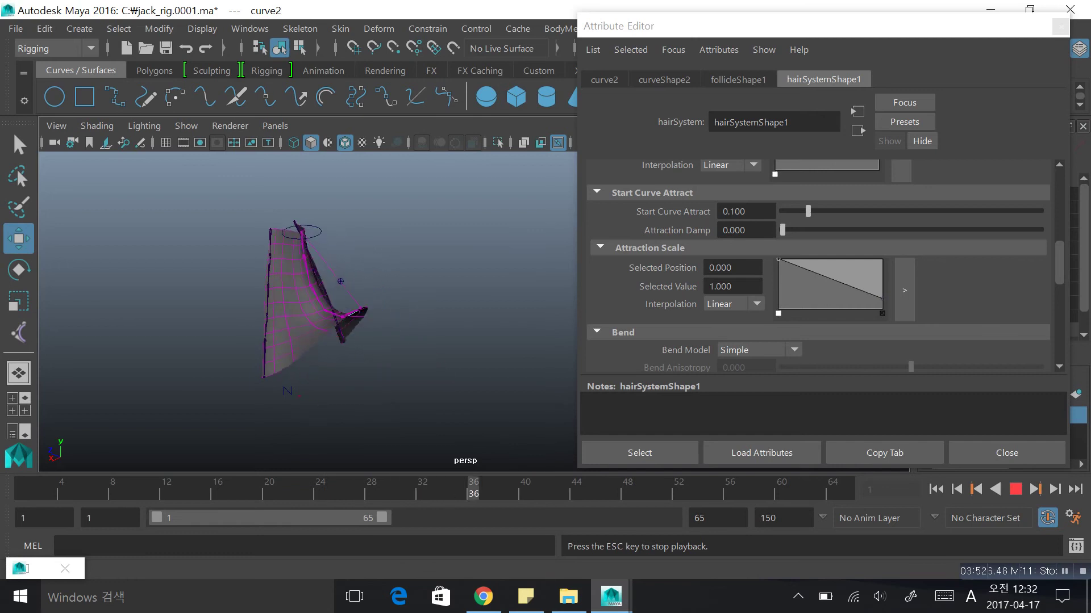
{"action": "key", "text": "alt+v"}
{"action": "key", "text": "alt+shift+v"}
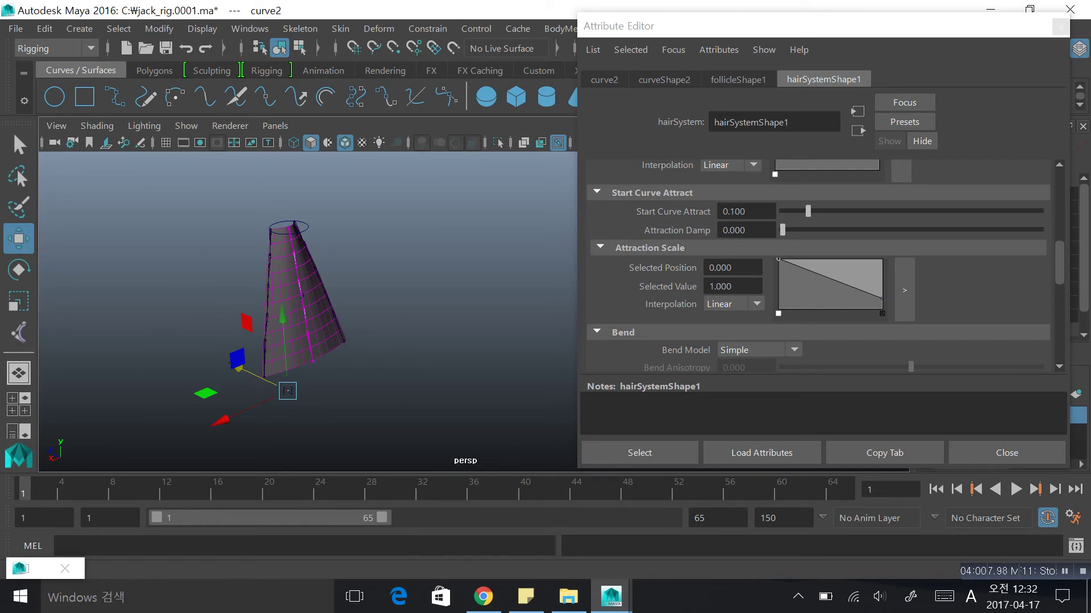
Step: Try raising the end point of the Attraction Scale graph to 1.0 and play the animation to compare the motion
{"action": "scroll", "coordinate": [256, 301], "scroll_direction": "up", "scroll_amount": 2}
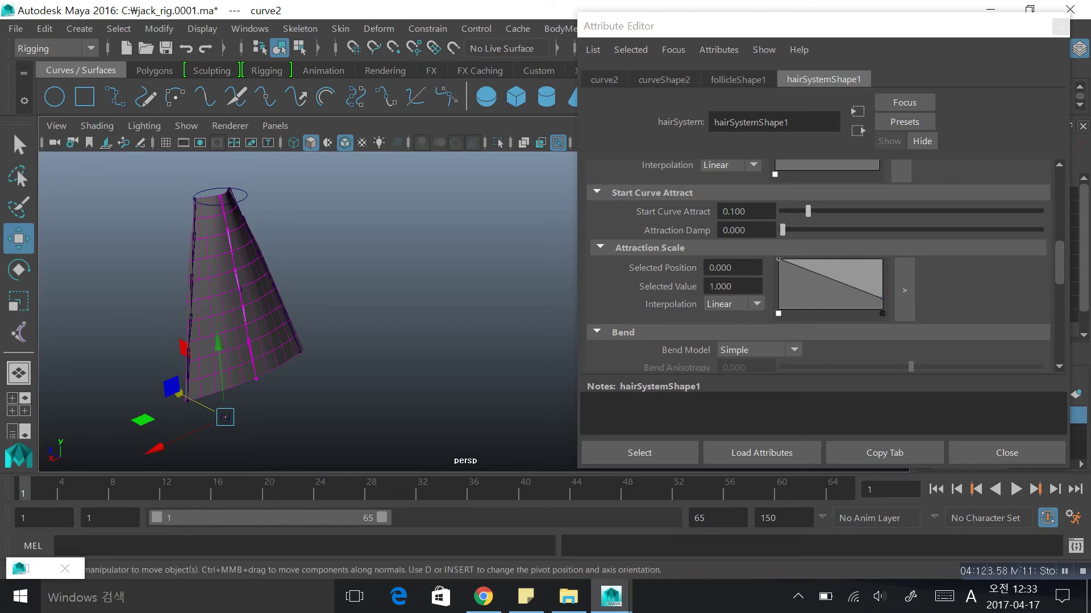
{"action": "left_click_drag", "start_coordinate": [882, 298], "coordinate": [882, 260]}
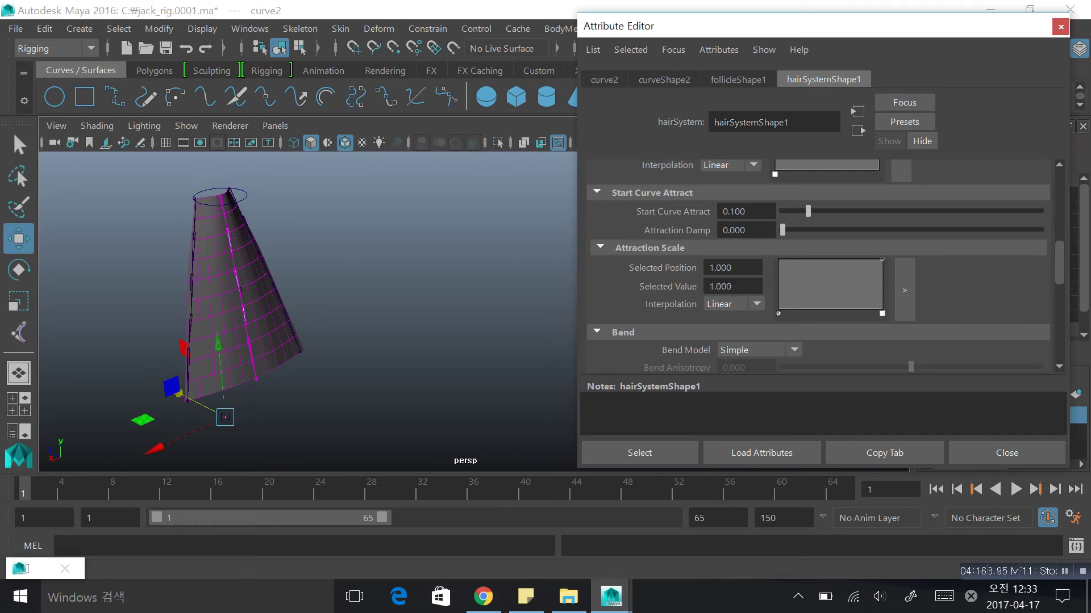
{"action": "left_click", "coordinate": [1015, 489]}
{"action": "key", "text": "Escape"}
{"action": "scroll", "coordinate": [307, 311], "scroll_direction": "down", "scroll_amount": 3}
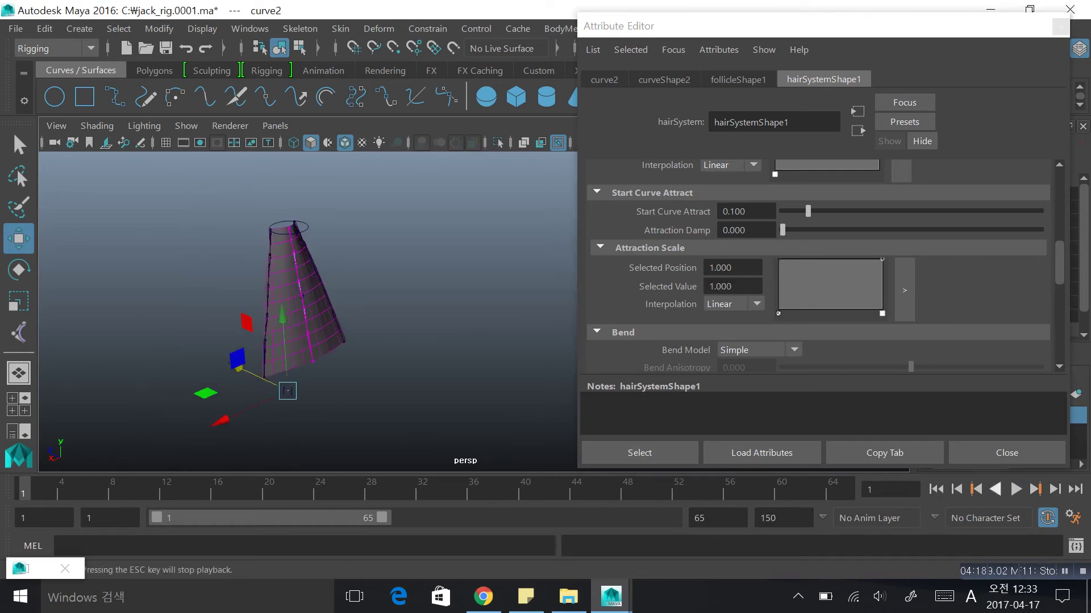
{"action": "left_click", "coordinate": [1016, 489]}
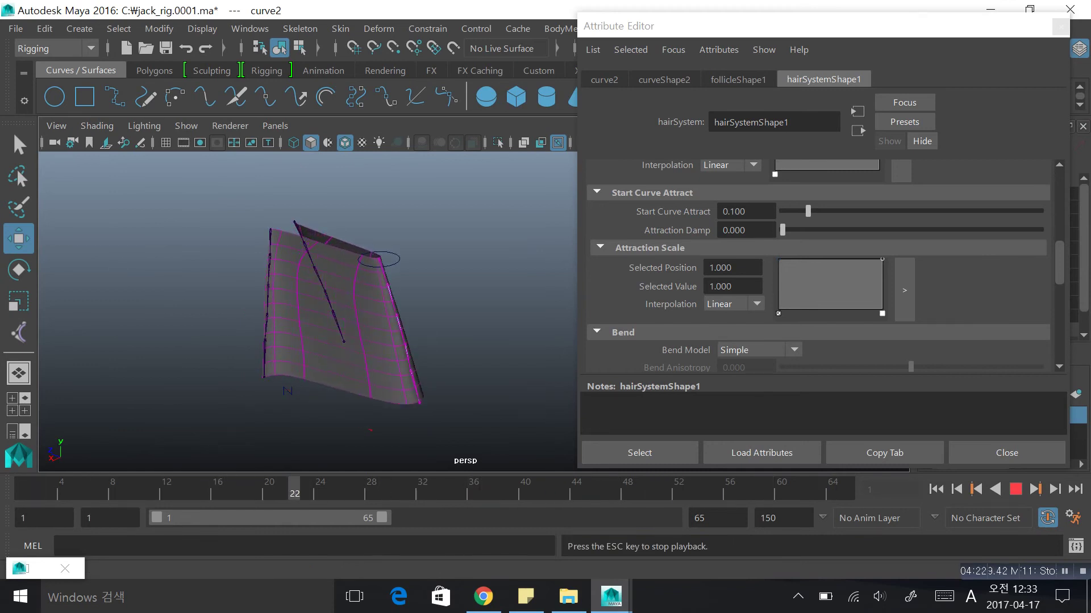
{"action": "key", "text": "Escape"}
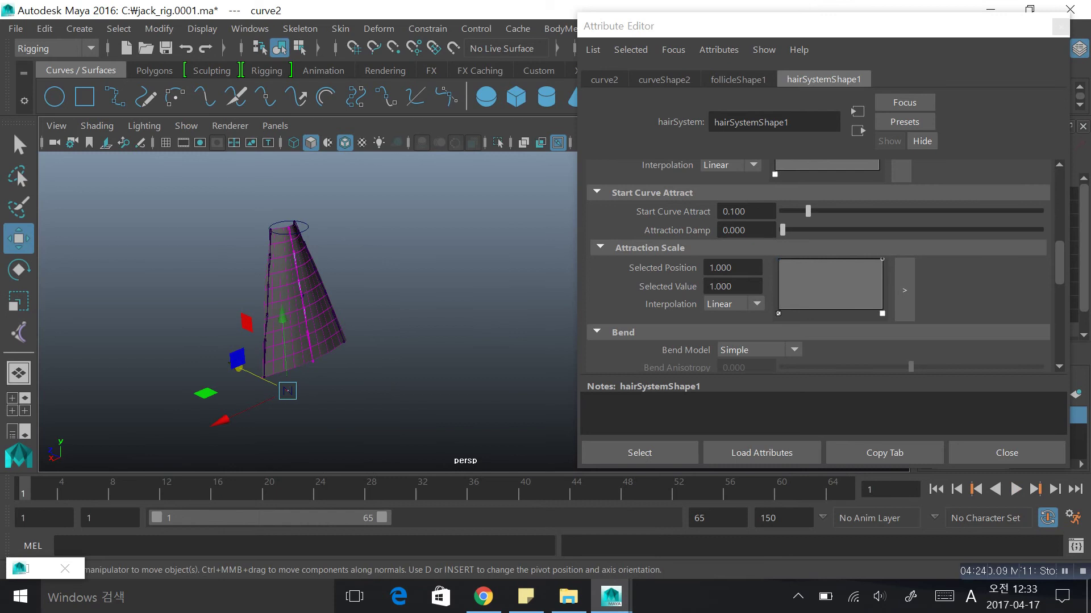
Step: Try lowering the Attraction Scale value at position 1.0 to 0 and play the animation from the start
{"action": "left_click_drag", "start_coordinate": [883, 259], "coordinate": [883, 312]}
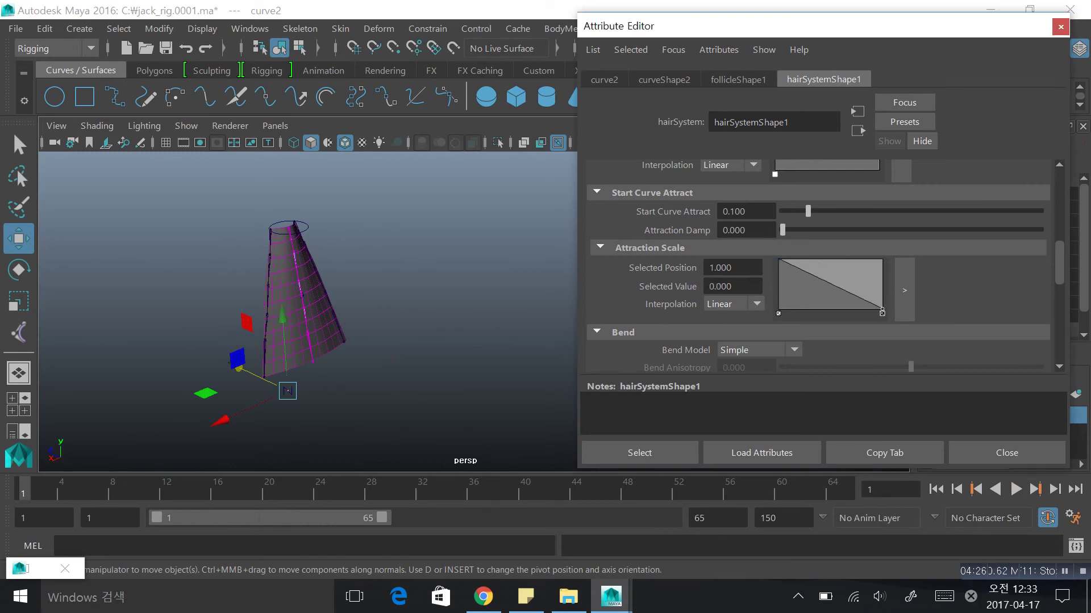
{"action": "left_click", "coordinate": [936, 490]}
{"action": "left_click", "coordinate": [1016, 490]}
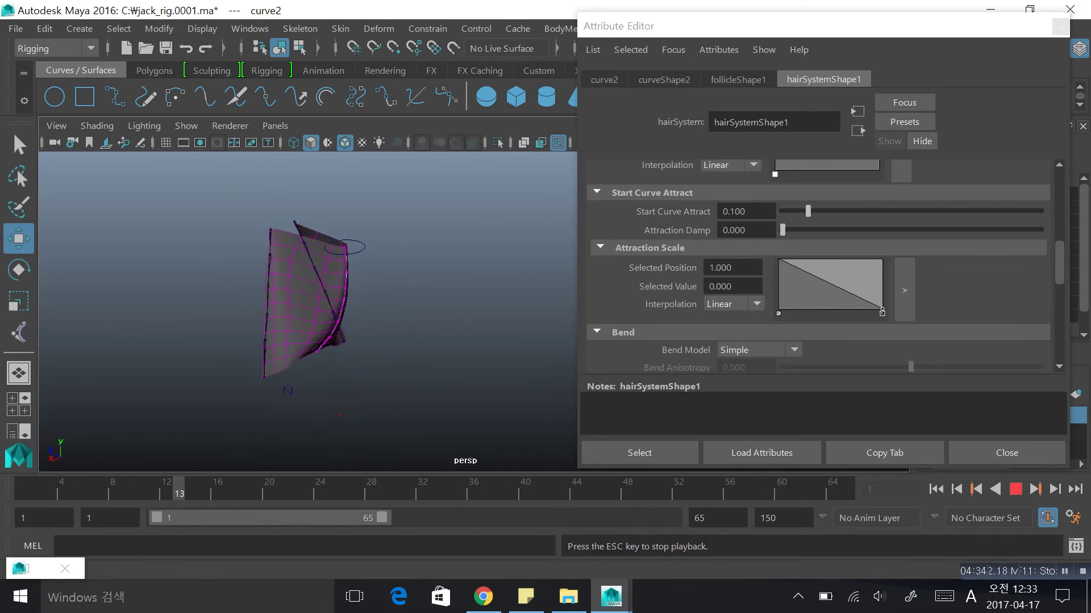
{"action": "key", "text": "Escape"}
Step: Set the Attraction Scale value at position 1.0 to about 0.318 with Smooth interpolation, and return to frame 1
{"action": "left_click_drag", "start_coordinate": [882, 312], "coordinate": [882, 293]}
{"action": "left_click", "coordinate": [936, 489]}
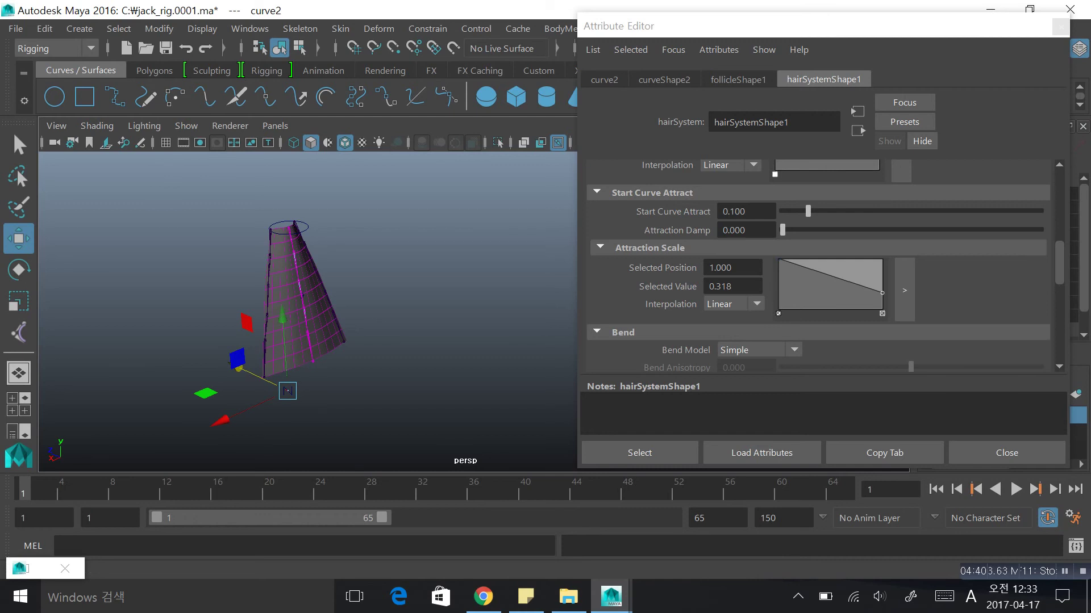
{"action": "left_click", "coordinate": [882, 293]}
{"action": "left_click", "coordinate": [732, 304]}
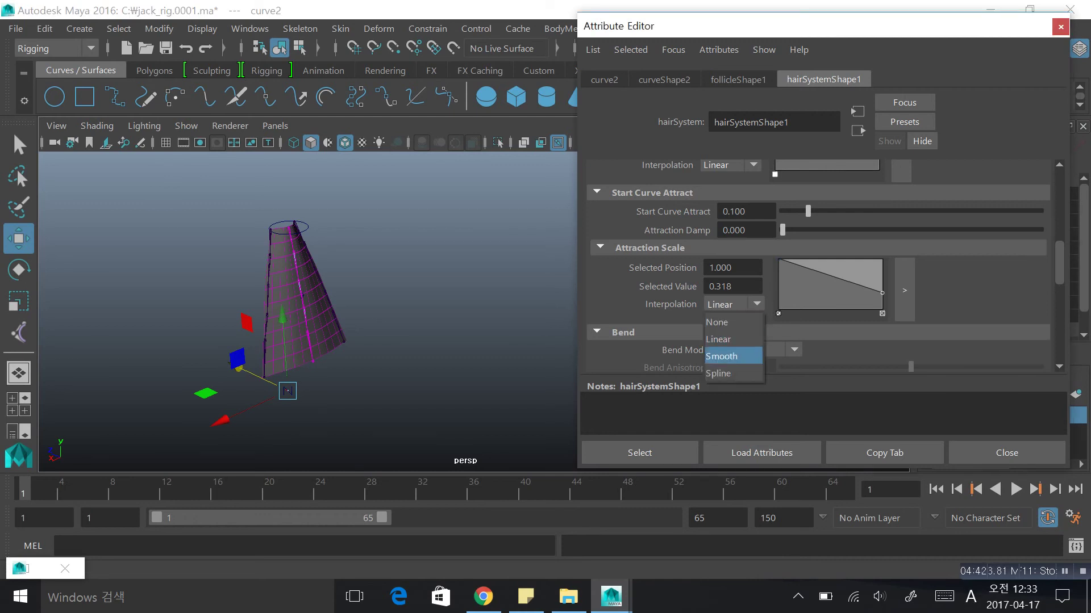
{"action": "left_click", "coordinate": [720, 355]}
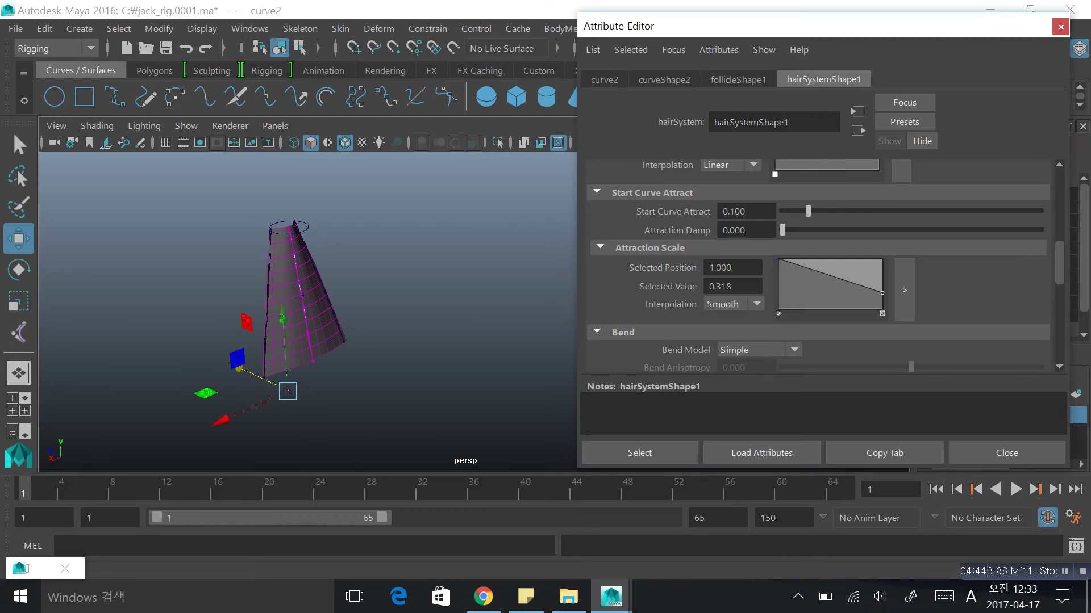
Step: Recreate the Attraction Scale falloff with Smooth interpolation, deleting the old end point and adding one at position 1.0 with value 0.273
{"action": "left_click", "coordinate": [882, 314]}
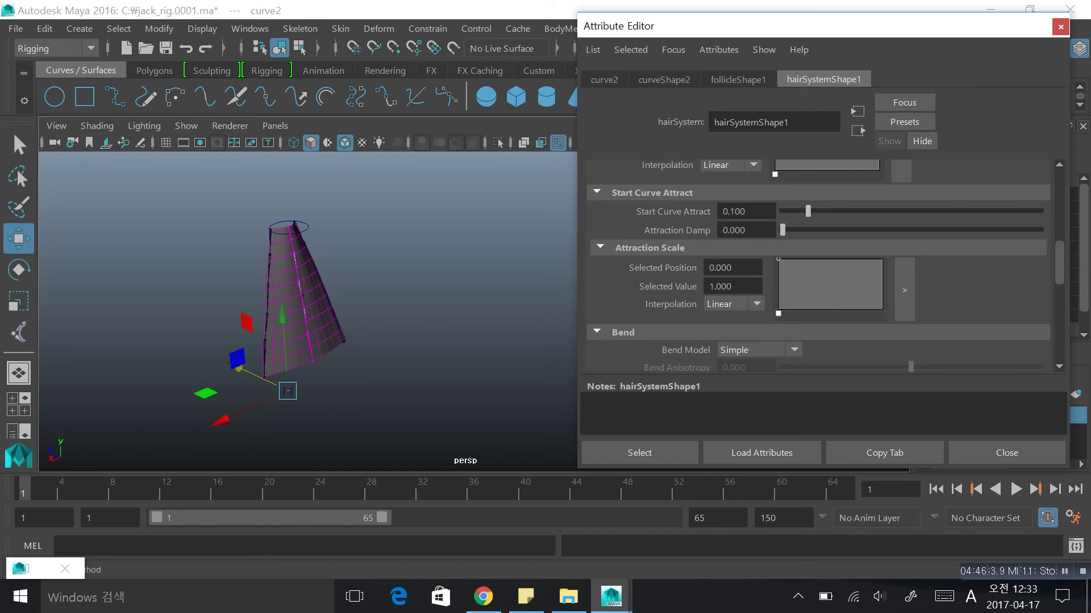
{"action": "left_click", "coordinate": [733, 304]}
{"action": "left_click", "coordinate": [720, 355]}
{"action": "left_click_drag", "start_coordinate": [866, 264], "coordinate": [882, 296]}
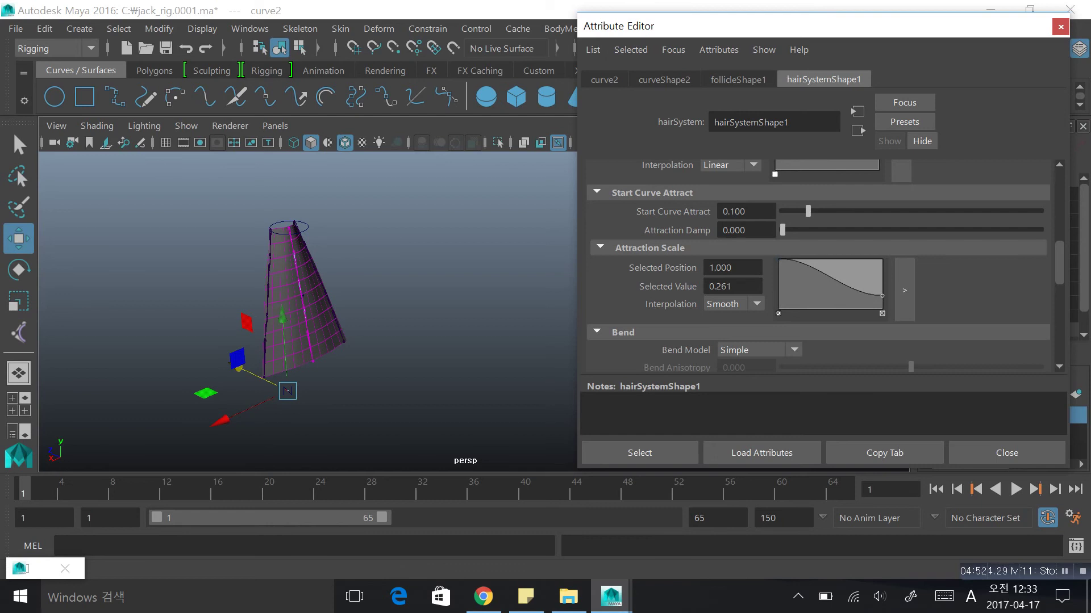
{"action": "left_click_drag", "start_coordinate": [882, 296], "coordinate": [882, 295]}
{"action": "left_click", "coordinate": [734, 304]}
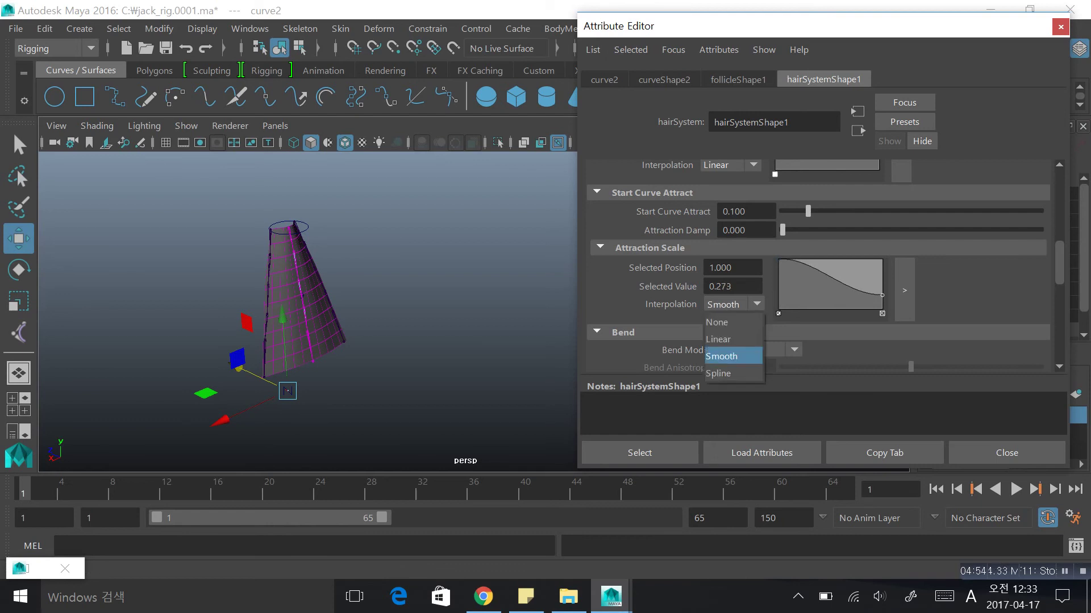
{"action": "left_click", "coordinate": [733, 356]}
Step: Play the animation from the start to check the cape's motion, return to frame 1 and inspect the cape from several angles
{"action": "left_click", "coordinate": [936, 489]}
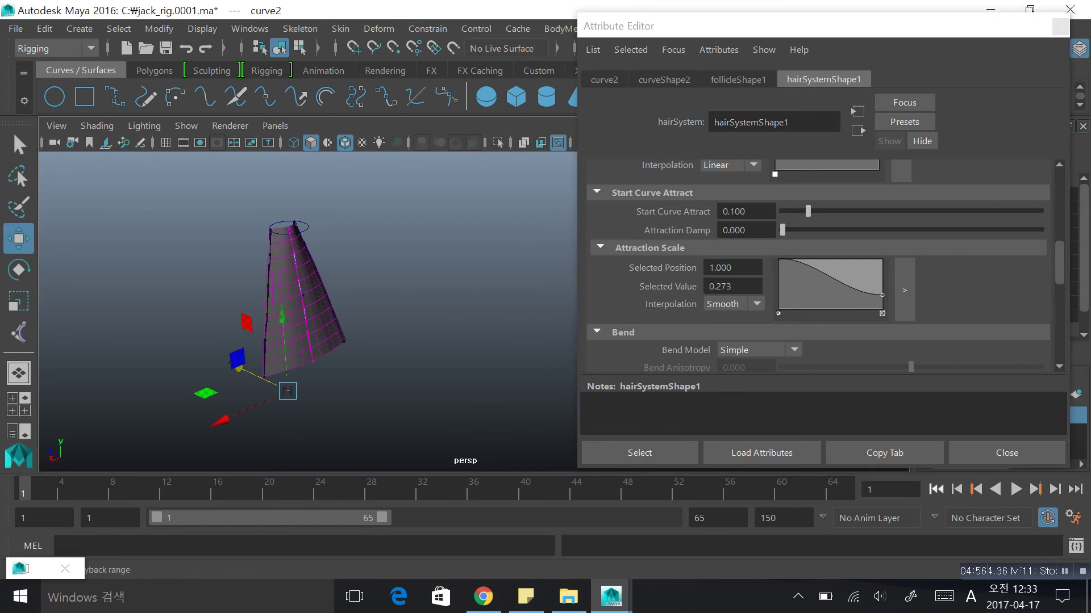
{"action": "left_click", "coordinate": [1015, 489]}
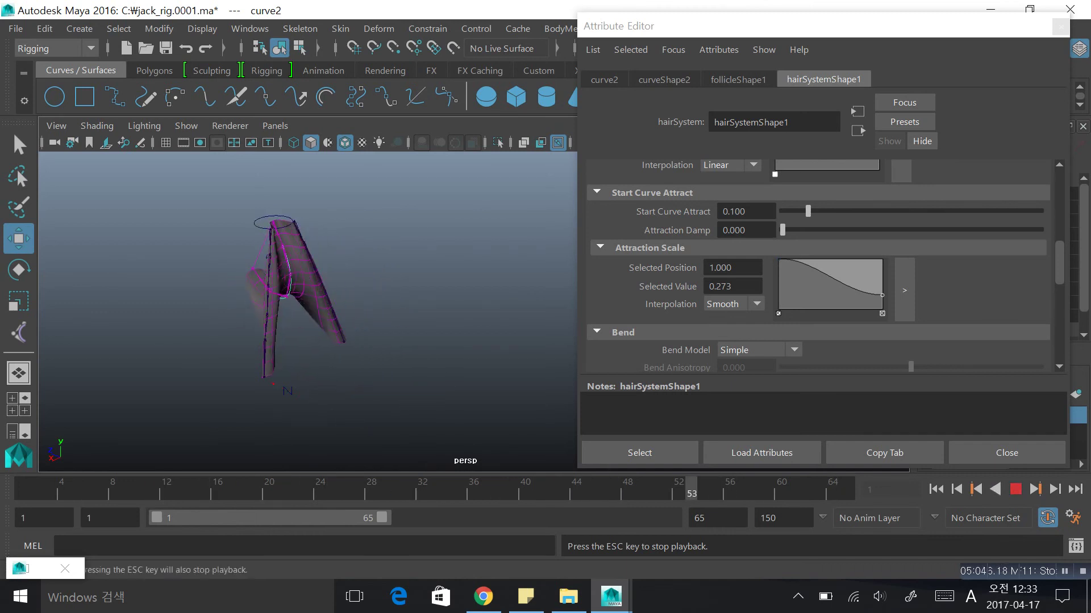
{"action": "key", "text": "alt+v"}
{"action": "key", "text": "alt+shift+v"}
{"action": "key", "text": "alt+v"}
{"action": "scroll", "coordinate": [308, 312], "scroll_direction": "up", "scroll_amount": 5}
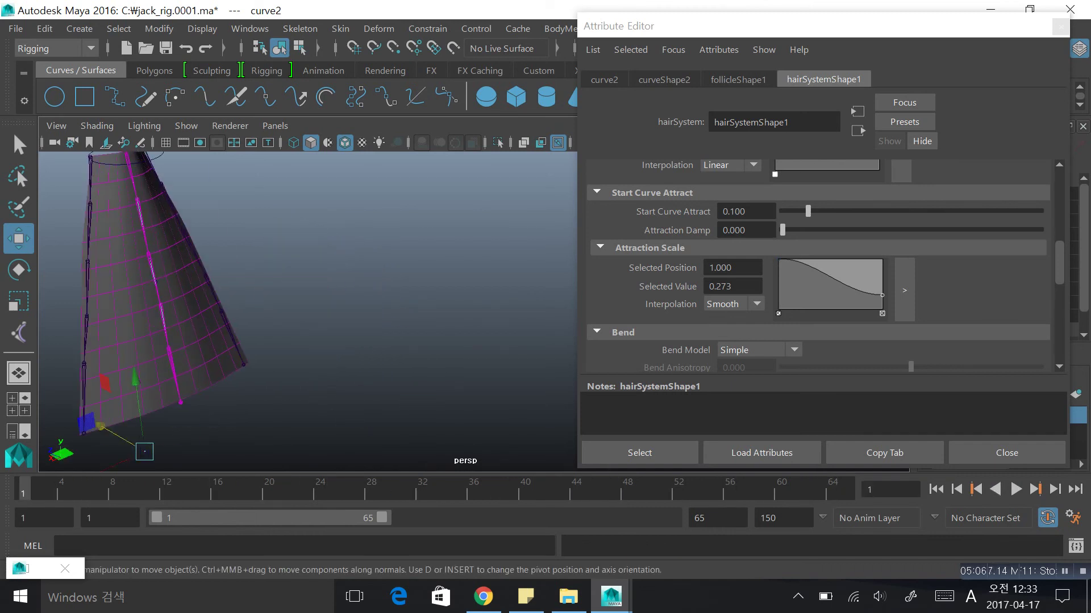
{"action": "left_click_drag", "start_coordinate": [308, 312], "coordinate": [228, 284], "text": "alt"}
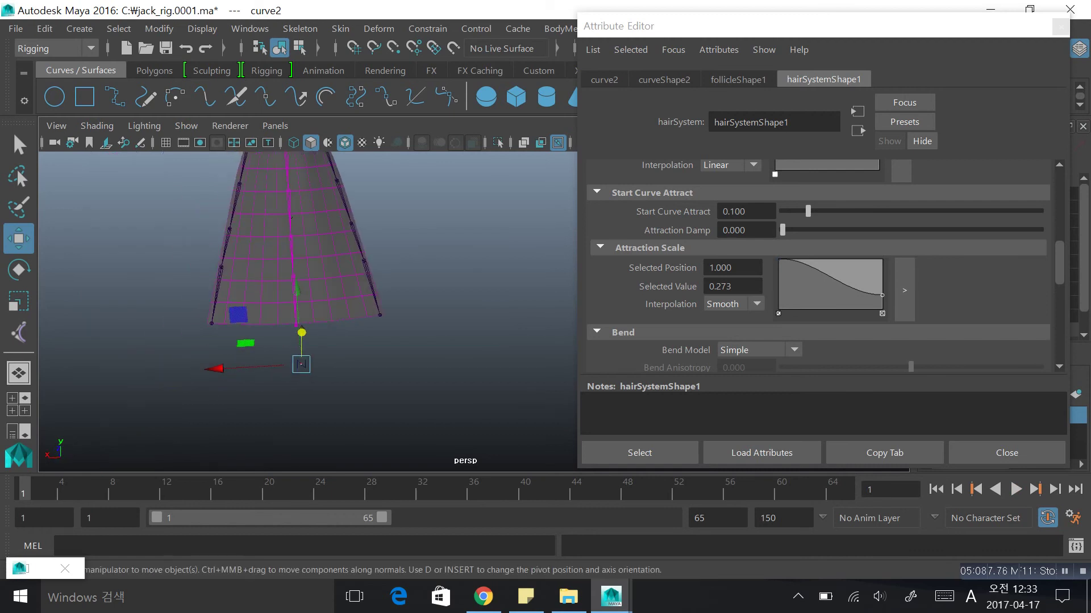
{"action": "scroll", "coordinate": [307, 312], "scroll_direction": "down", "scroll_amount": 4}
{"action": "left_click_drag", "start_coordinate": [284, 307], "coordinate": [420, 319], "text": "alt"}
{"action": "middle_click_drag", "start_coordinate": [420, 318], "coordinate": [421, 272], "text": "alt"}
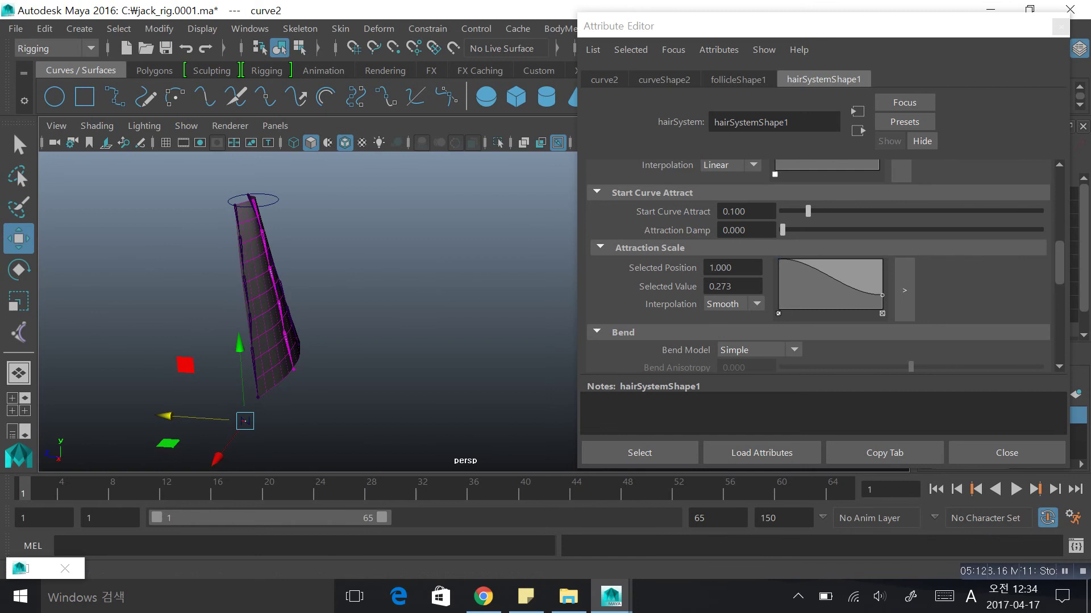
Step: Close the Attribute Editor and make the Ctrls and Geo display layers visible
{"action": "left_click", "coordinate": [822, 27]}
{"action": "left_click", "coordinate": [1061, 27]}
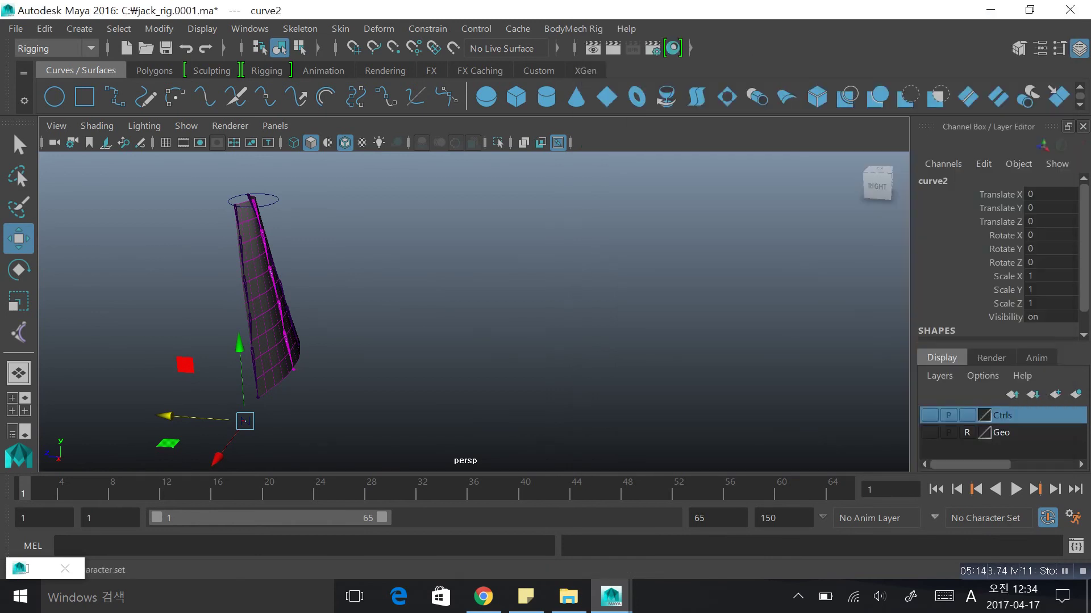
{"action": "left_click", "coordinate": [929, 415]}
{"action": "left_click", "coordinate": [929, 432]}
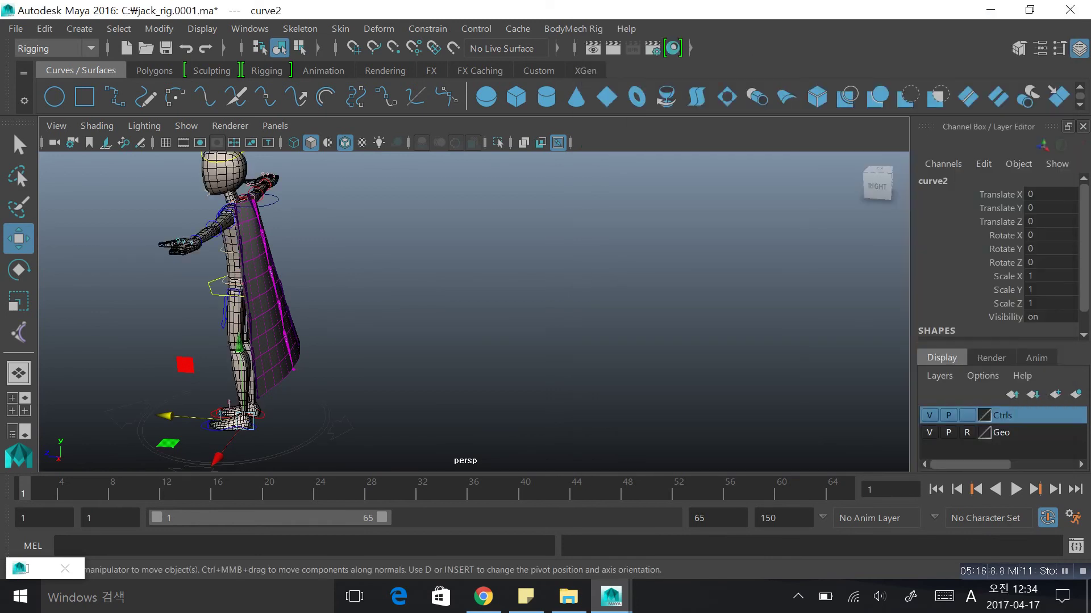
Step: Play the animation from a side view of the character to check the cape against the body, and return to frame 1
{"action": "left_click_drag", "start_coordinate": [397, 312], "coordinate": [441, 302], "text": "alt"}
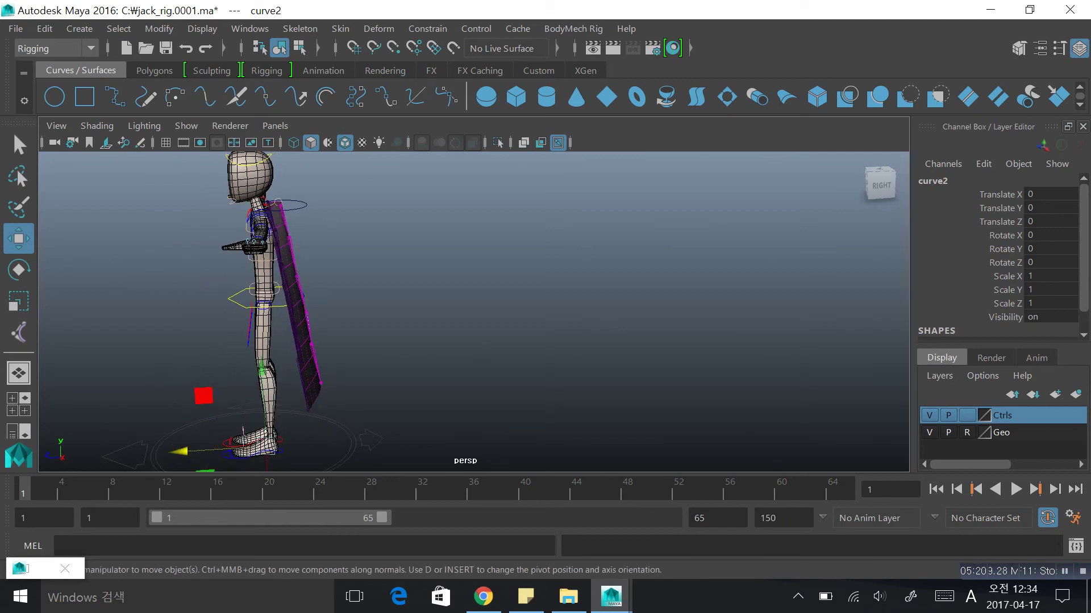
{"action": "key", "text": "alt+v"}
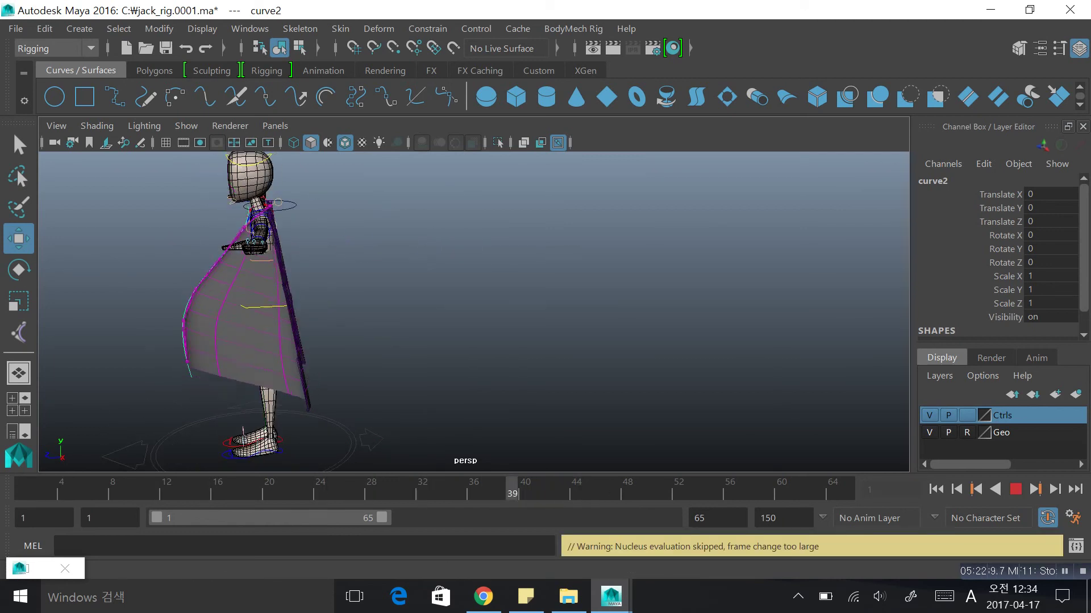
{"action": "key", "text": "Escape"}
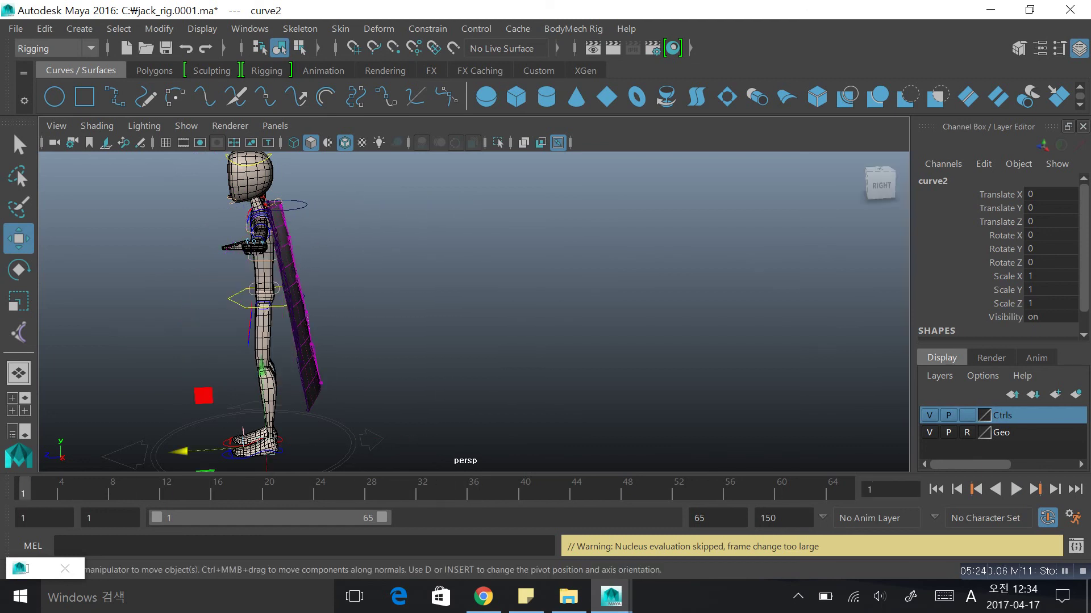
Step: Turn off the Reference display type of the Geo layer so the body meshes are selectable
{"action": "scroll", "coordinate": [398, 306], "scroll_direction": "up", "scroll_amount": 5}
{"action": "left_click_drag", "start_coordinate": [398, 306], "coordinate": [347, 321], "text": "alt"}
{"action": "middle_click_drag", "start_coordinate": [346, 321], "coordinate": [602, 396], "text": "alt"}
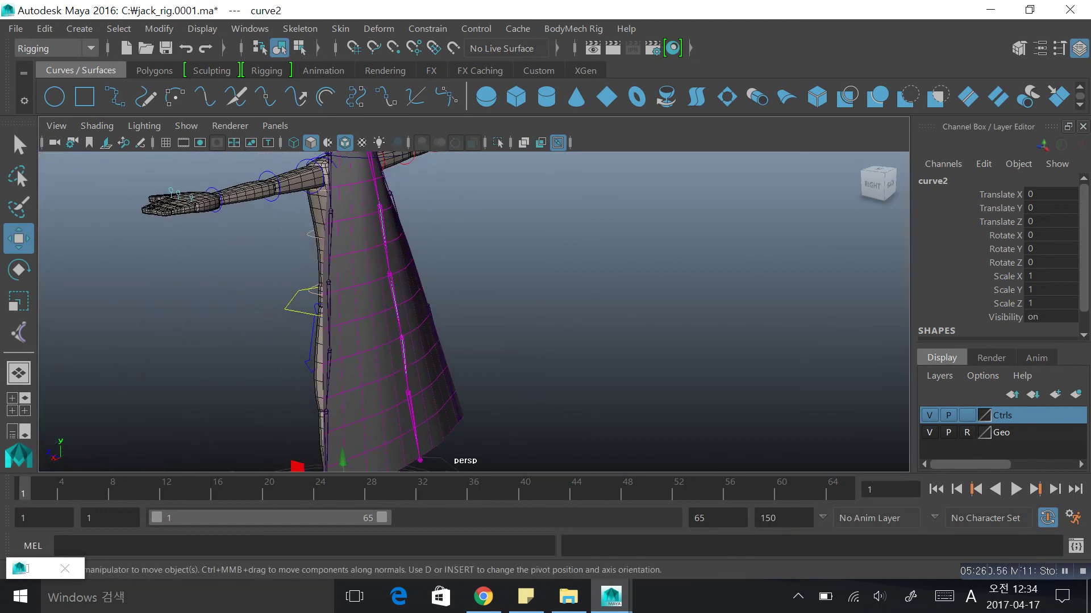
{"action": "left_click_drag", "start_coordinate": [421, 318], "coordinate": [585, 312], "text": "alt"}
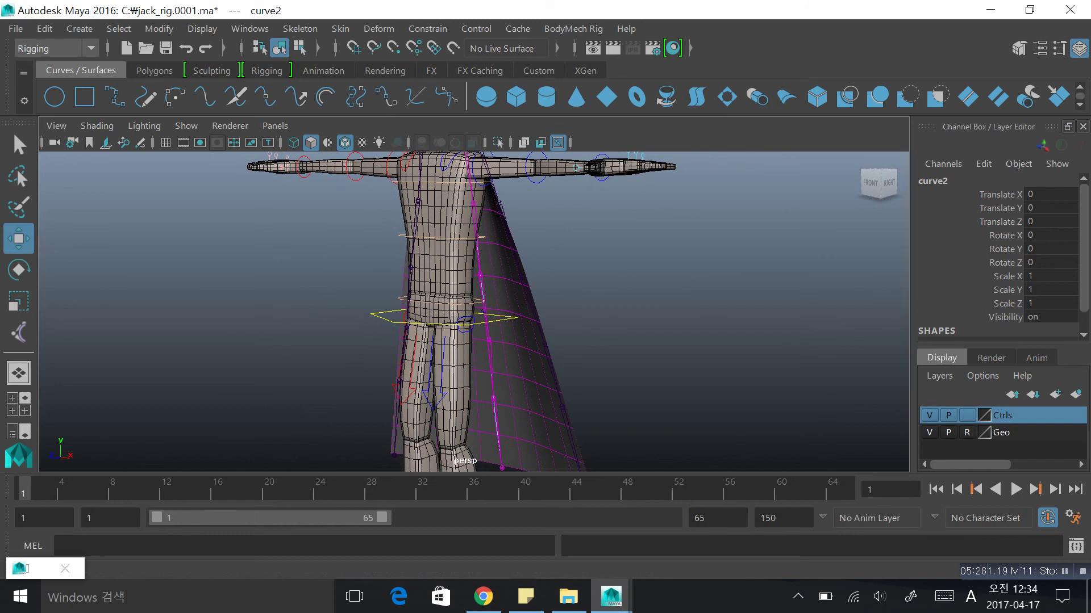
{"action": "left_click", "coordinate": [967, 433]}
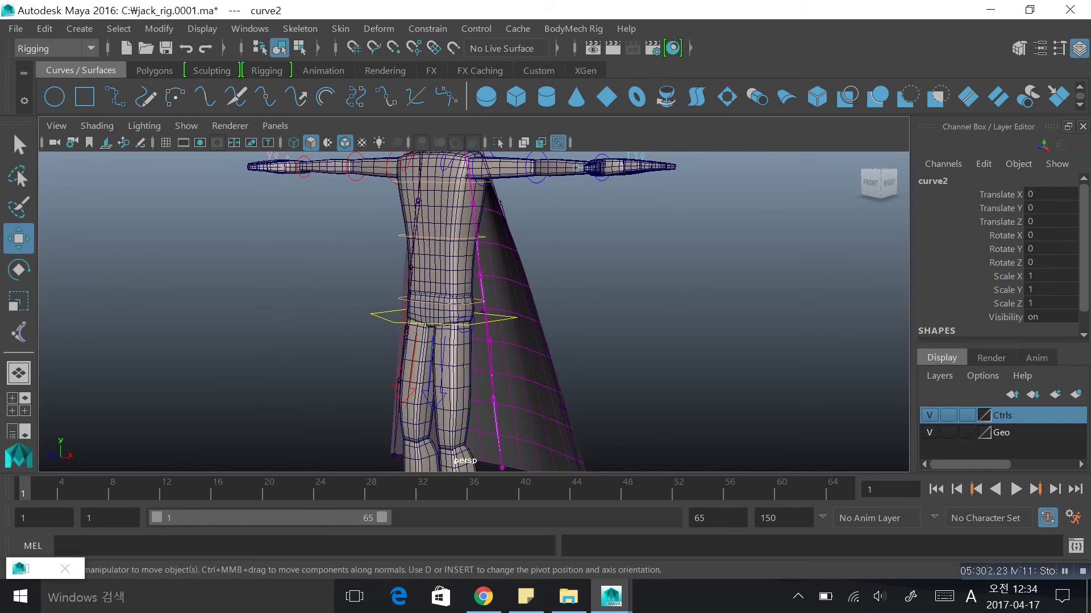
Step: Select the torso mesh and turn it into an nCloth passive collider using the FX menu set
{"action": "left_click", "coordinate": [443, 249]}
{"action": "left_click_drag", "start_coordinate": [443, 250], "coordinate": [307, 244], "text": "alt"}
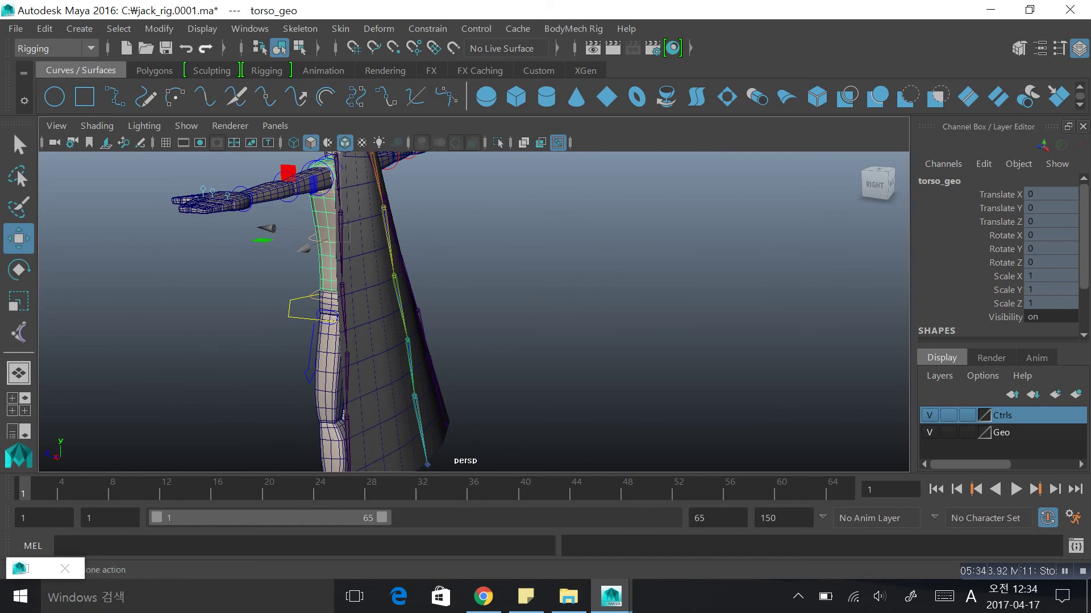
{"action": "left_click", "coordinate": [54, 49]}
{"action": "left_click", "coordinate": [29, 117]}
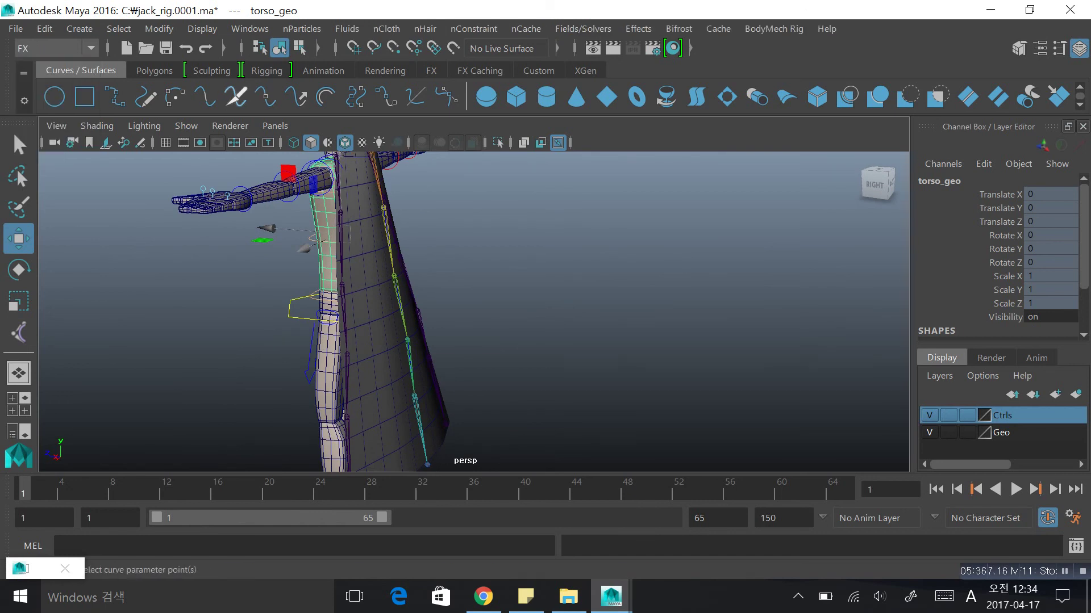
{"action": "left_click", "coordinate": [301, 29]}
{"action": "mouse_move", "coordinate": [387, 28]}
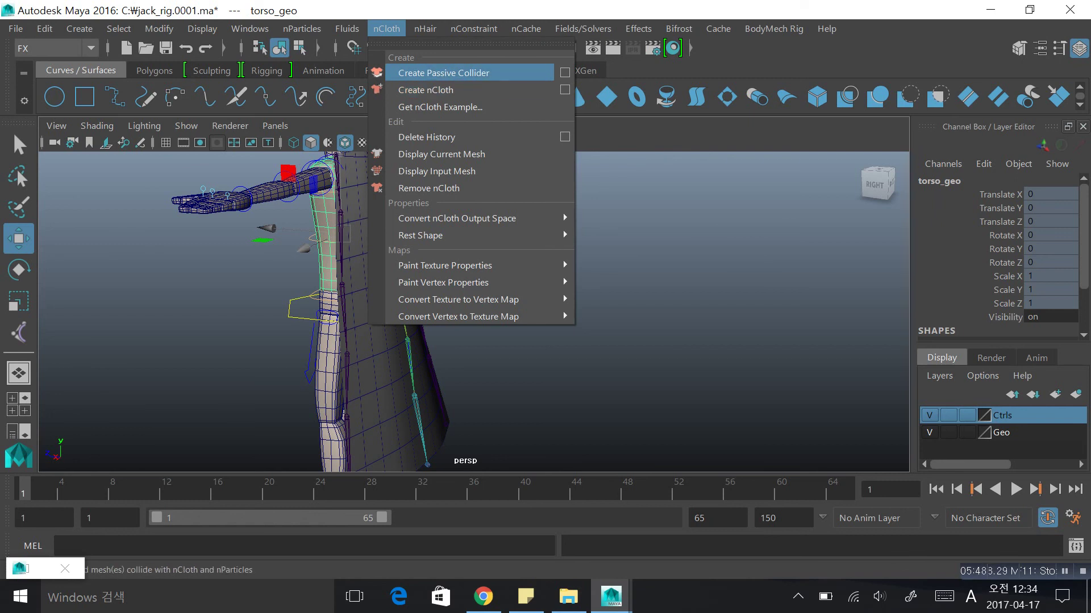
{"action": "left_click", "coordinate": [443, 72]}
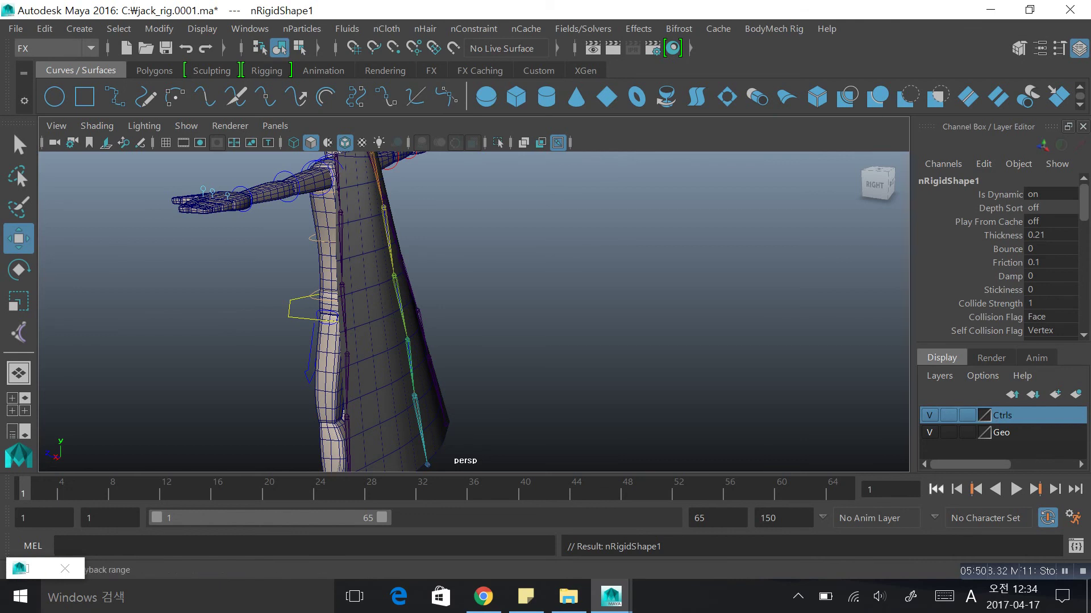
Step: Play the animation with the torso collider to check the cape from different angles, and return to frame 1
{"action": "key", "text": "alt+v"}
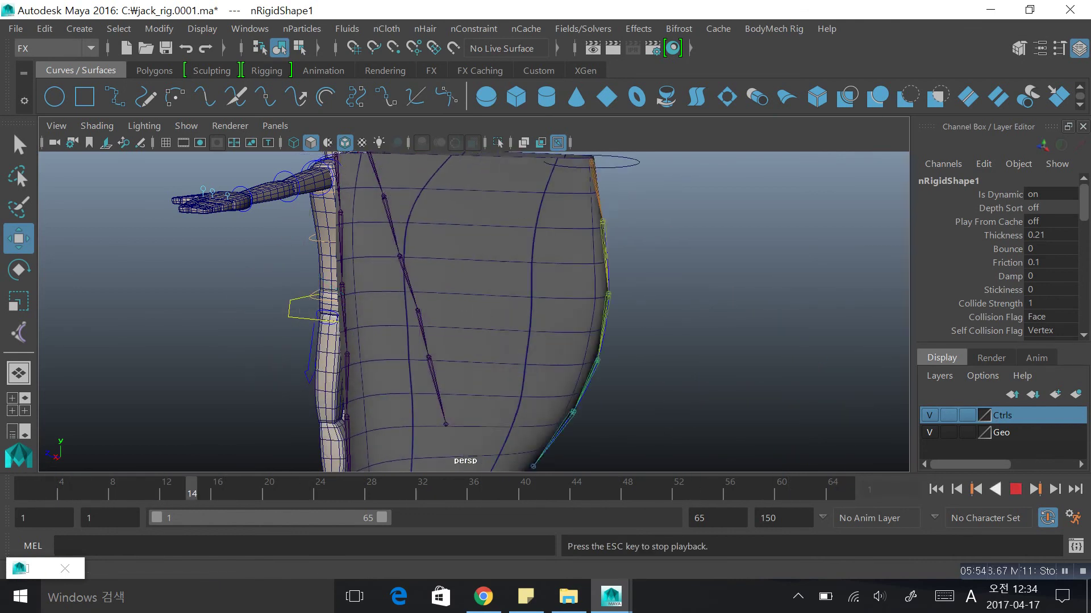
{"action": "scroll", "coordinate": [473, 312], "scroll_direction": "down", "scroll_amount": 4}
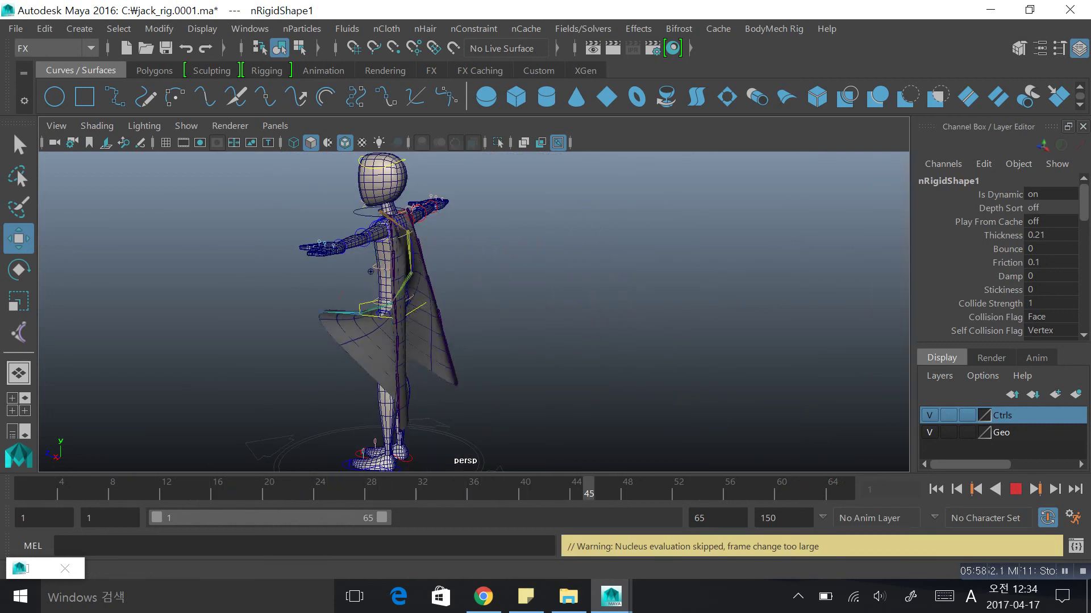
{"action": "left_click_drag", "start_coordinate": [529, 276], "coordinate": [631, 278], "text": "alt"}
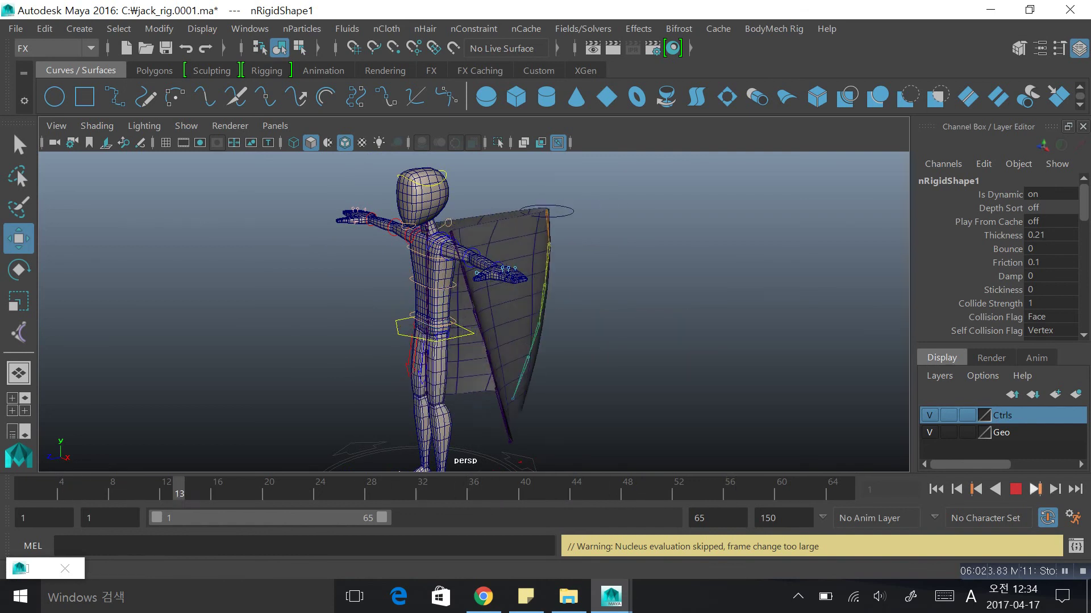
{"action": "key", "text": "Escape"}
{"action": "key", "text": "alt+shift+v"}
{"action": "left_click_drag", "start_coordinate": [568, 296], "coordinate": [440, 294], "text": "alt"}
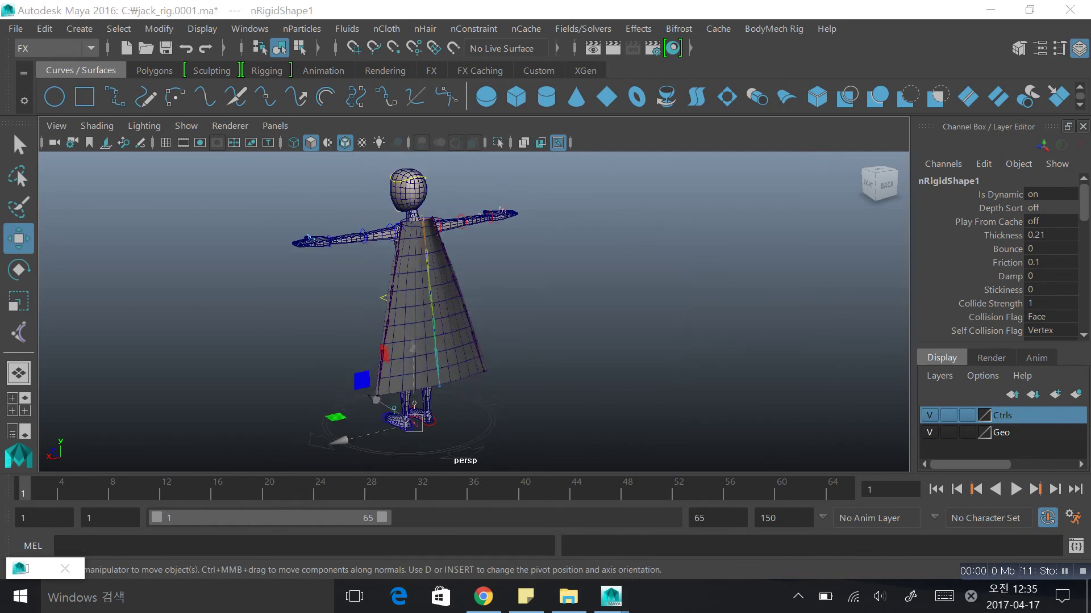
Step: Replay the animation from behind and from the side to examine the cape's collision with the torso, ending at frame 1
{"action": "key", "text": "alt+v"}
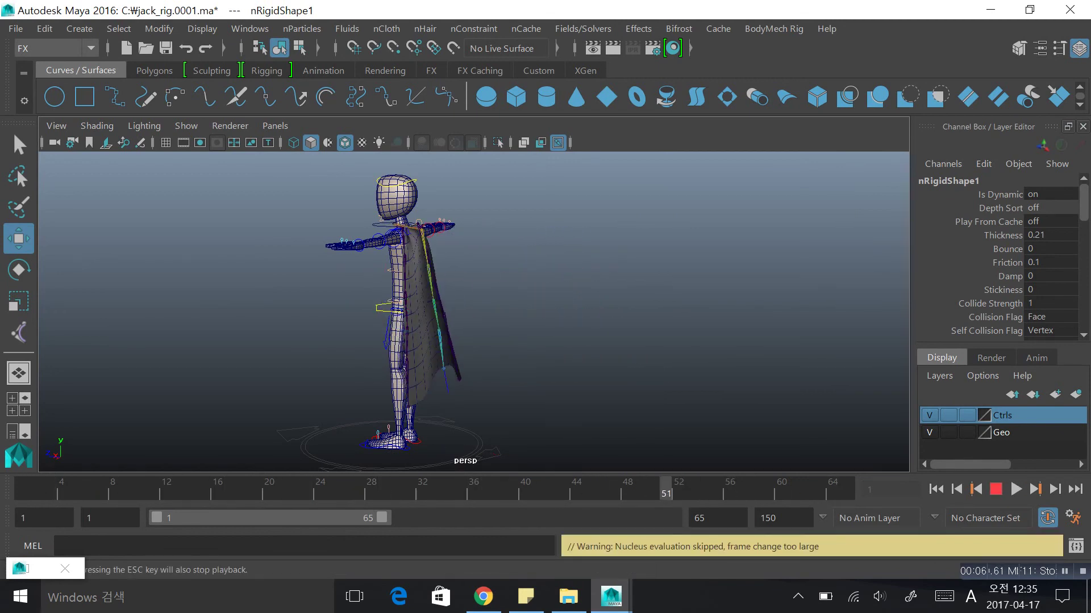
{"action": "key", "text": "alt+v"}
{"action": "key", "text": "alt+v"}
{"action": "key", "text": "alt+shift+v"}
{"action": "scroll", "coordinate": [474, 312], "scroll_direction": "up", "scroll_amount": 5}
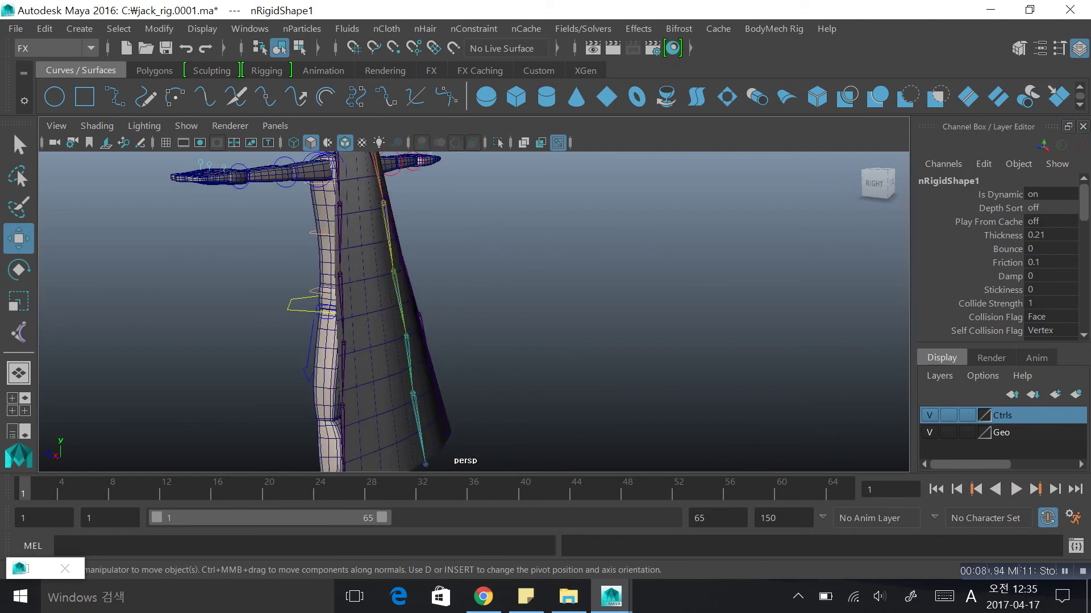
{"action": "scroll", "coordinate": [474, 312], "scroll_direction": "down", "scroll_amount": 6}
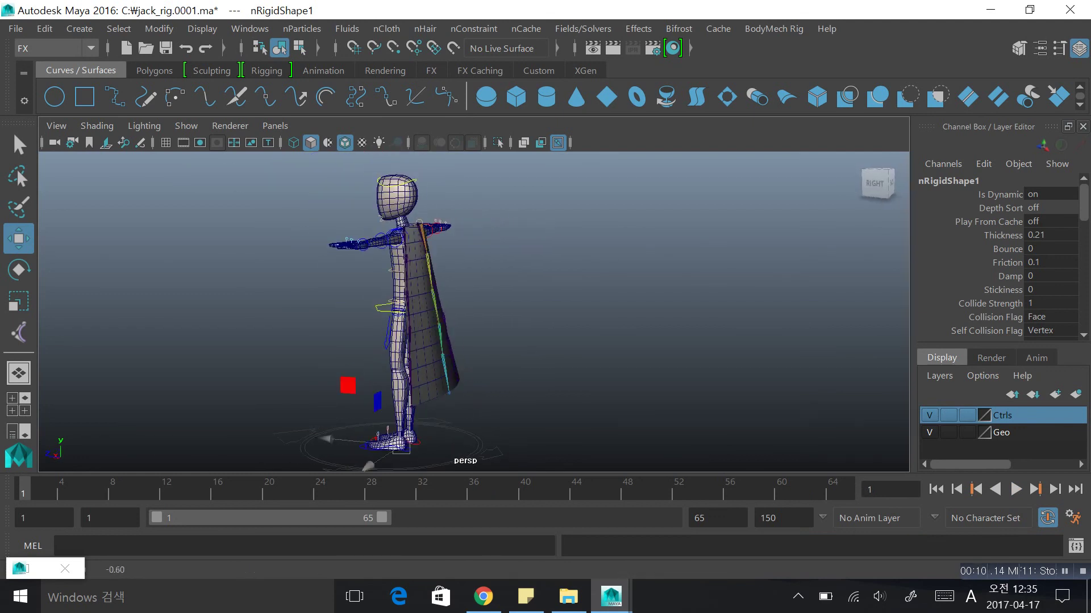
{"action": "left_click_drag", "start_coordinate": [474, 312], "coordinate": [497, 319], "text": "alt"}
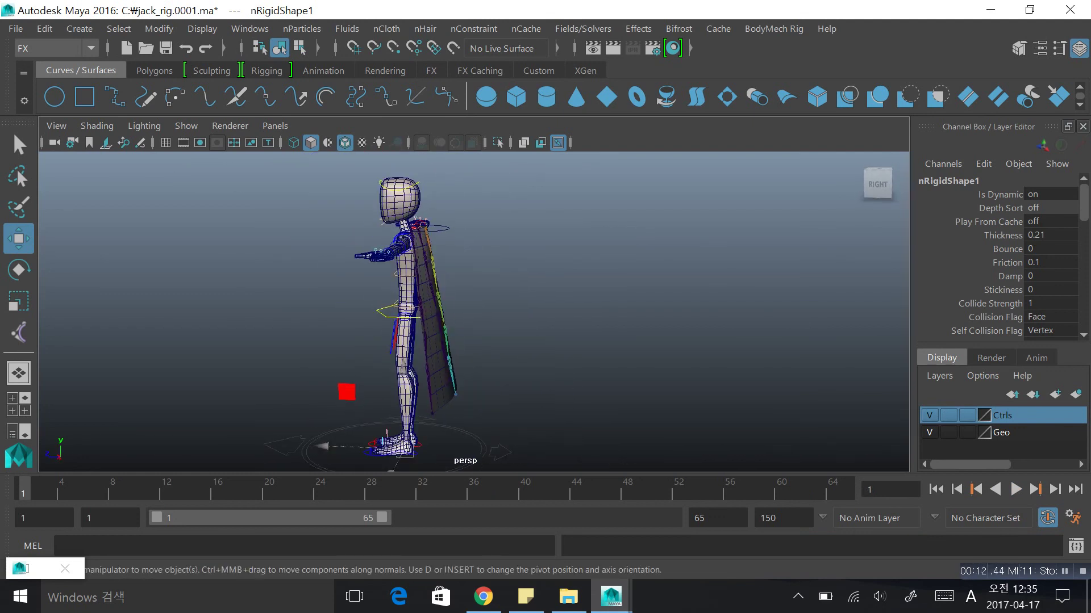